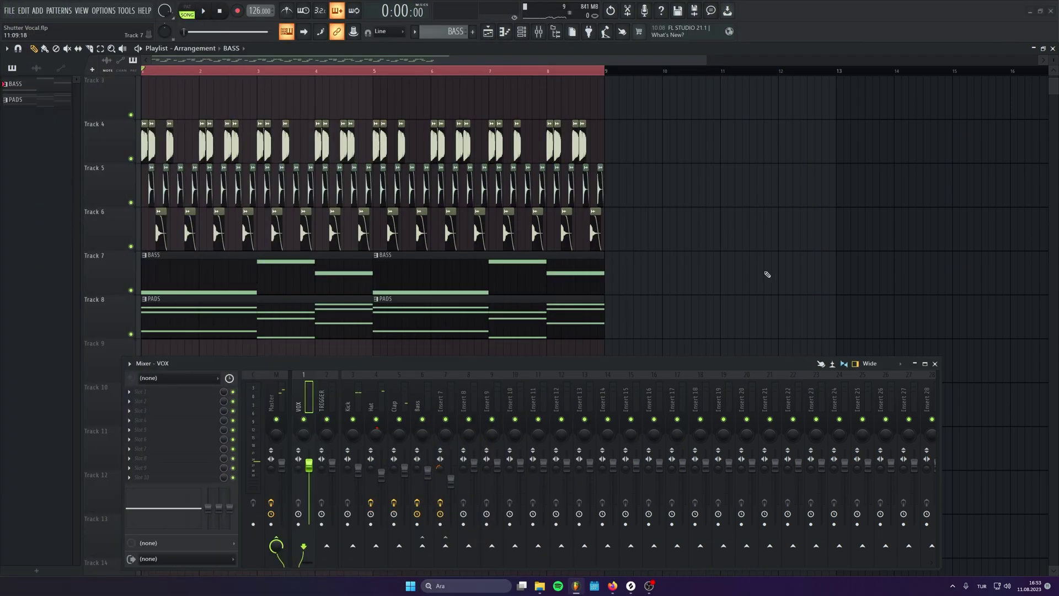
# Play the arrangement without the vocal to hear the drums, bass and pads.
pyautogui.press('space')
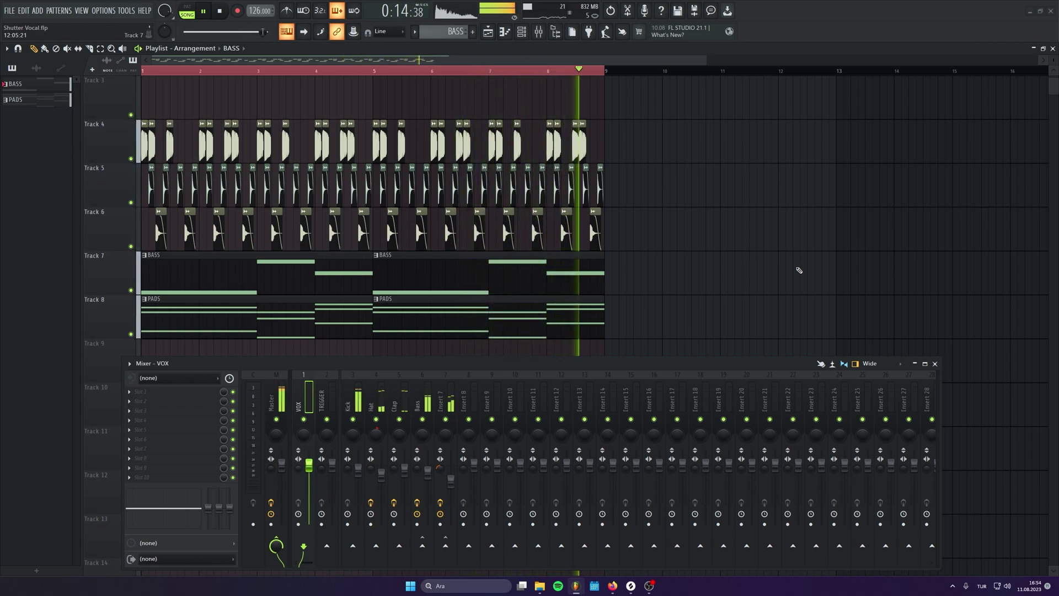
pyautogui.press('space')
# Unmute and solo the vocal on Track 1, and listen to it alone.
pyautogui.scroll(2, 463, 235)
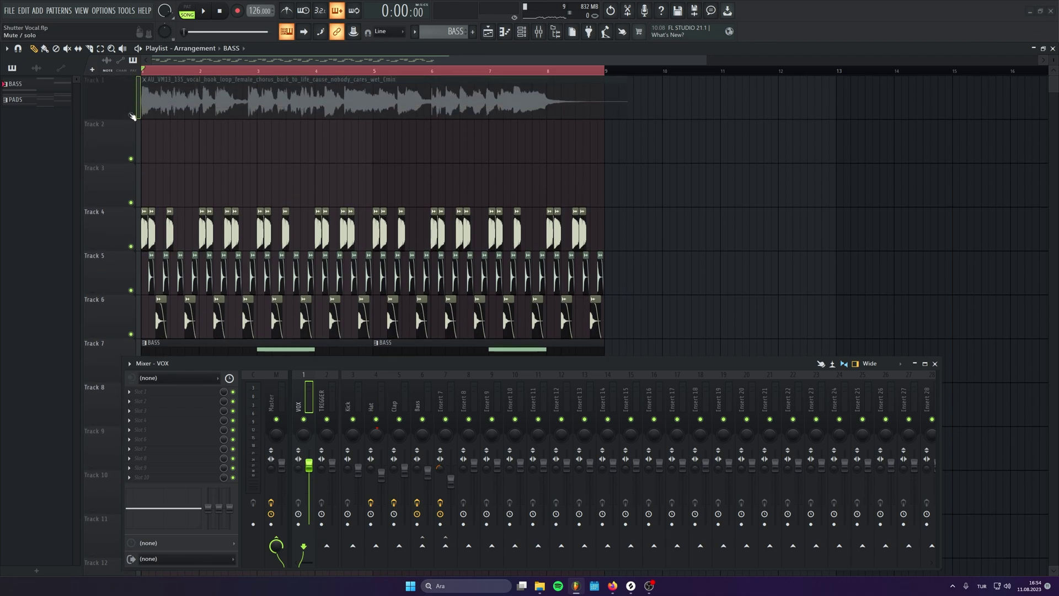
pyautogui.click(131, 115)
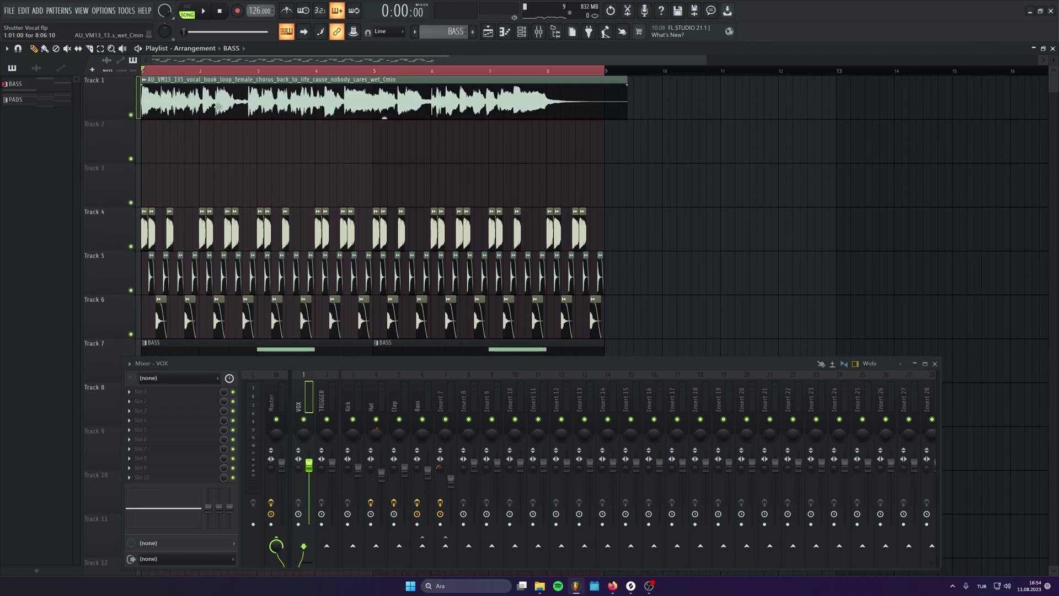
pyautogui.rightClick(131, 114)
pyautogui.press('space')
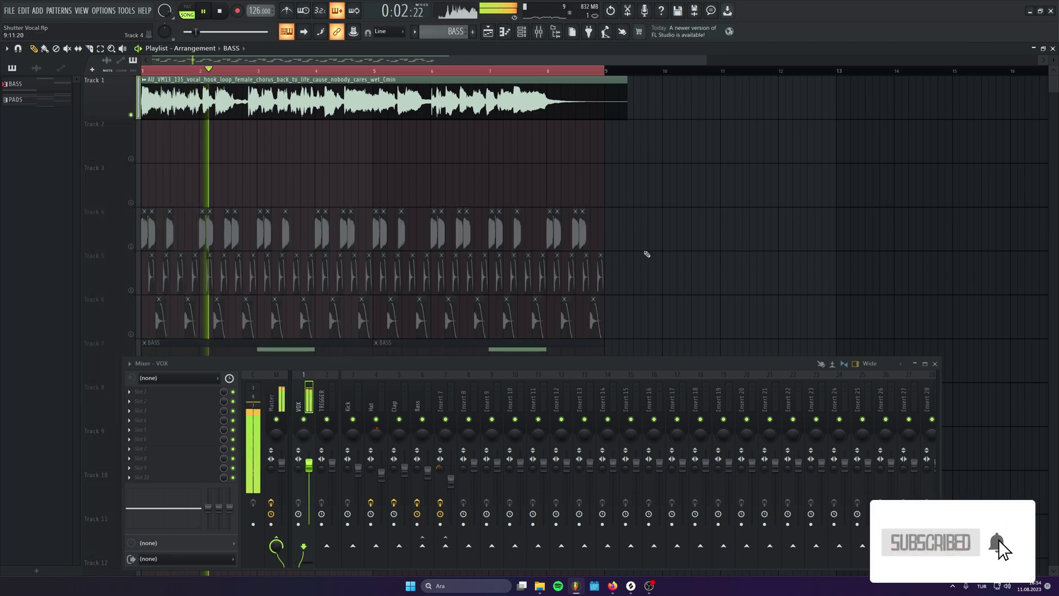
pyautogui.press('space')
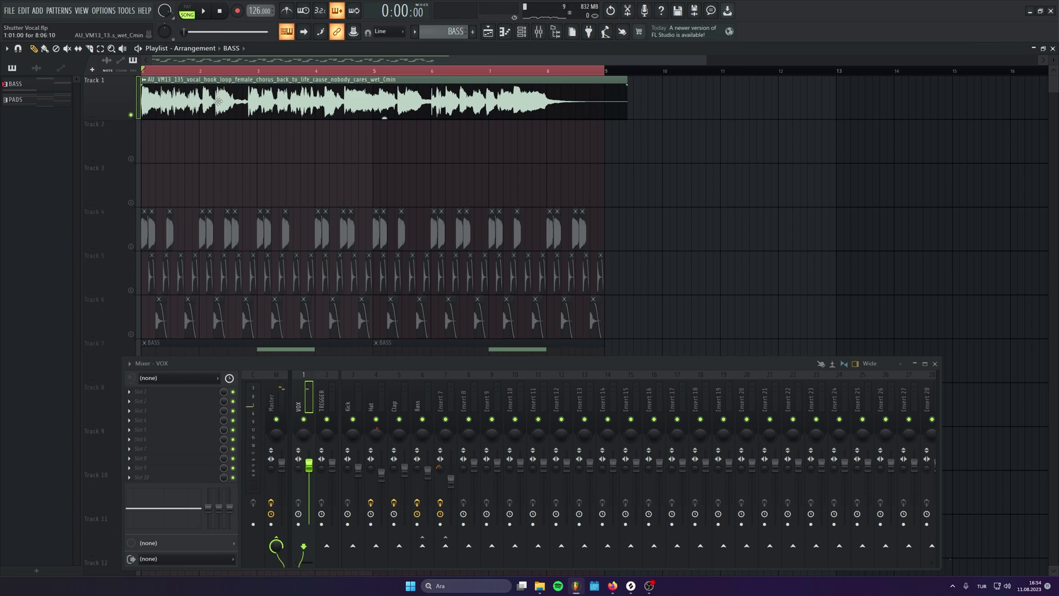
# Open the vocal clip's sample settings and examine the bass notes in the BASS pattern's piano roll.
pyautogui.doubleClick(218, 101)
pyautogui.moveTo(236, 139); pyautogui.dragTo(588, 154)
pyautogui.scroll(-4, 279, 220)
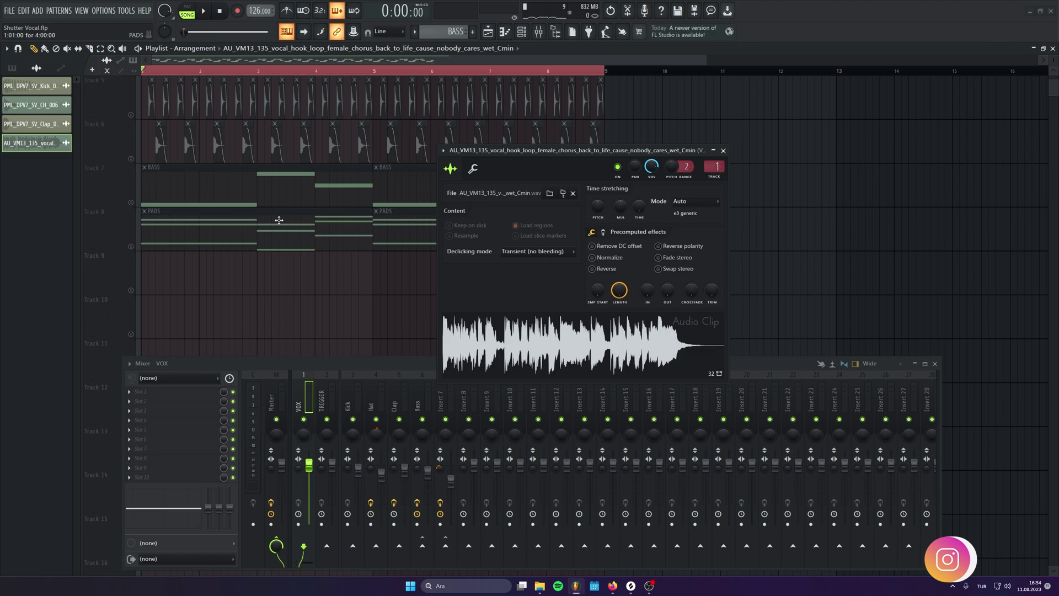
pyautogui.scroll(3, 279, 220)
pyautogui.doubleClick(258, 329)
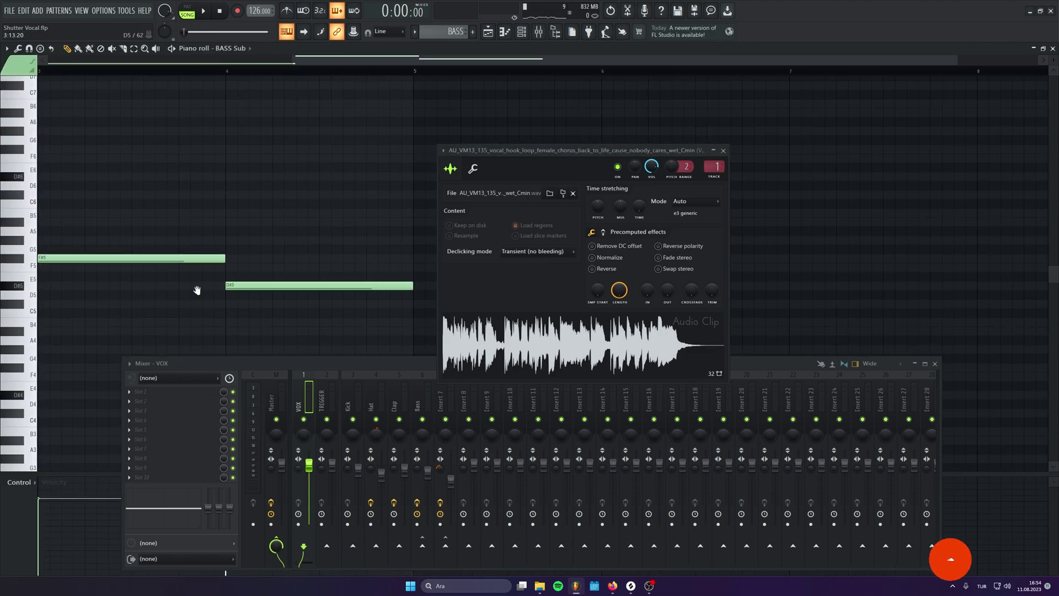
pyautogui.moveTo(198, 290); pyautogui.dragTo(58, 325)
pyautogui.press('Escape')
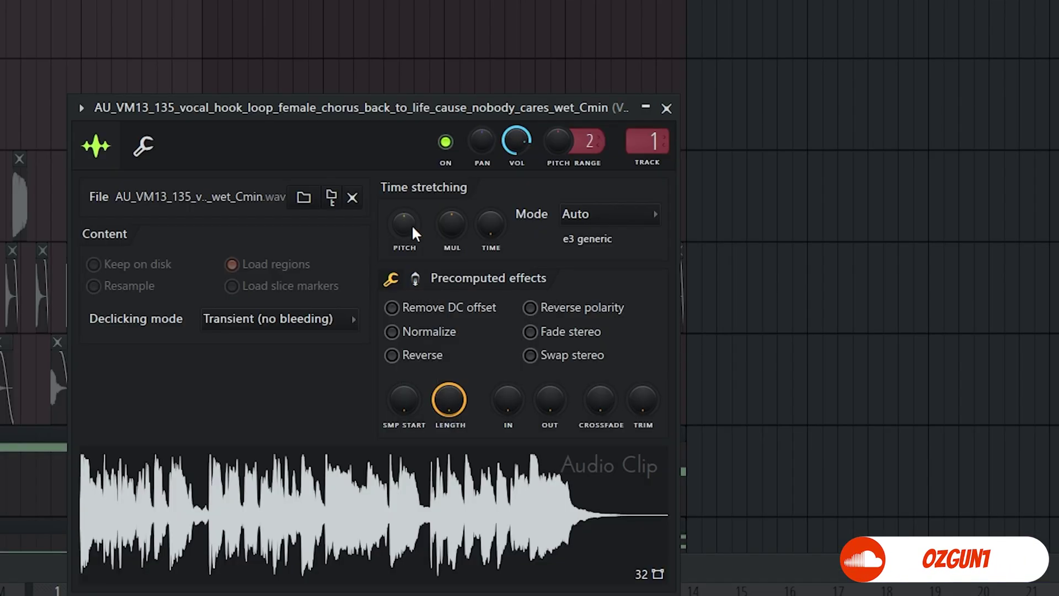
# Adjust the vocal sample's time-stretching pitch and check its routing to mixer track 1, VOX.
pyautogui.moveTo(412, 218); pyautogui.dragTo(412, 217)
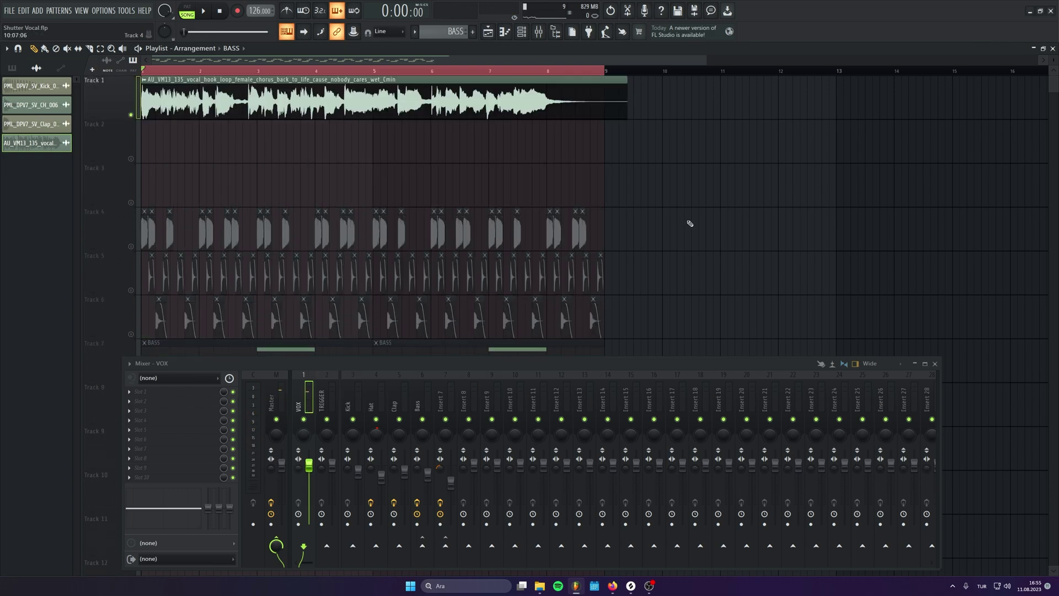
pyautogui.doubleClick(313, 106)
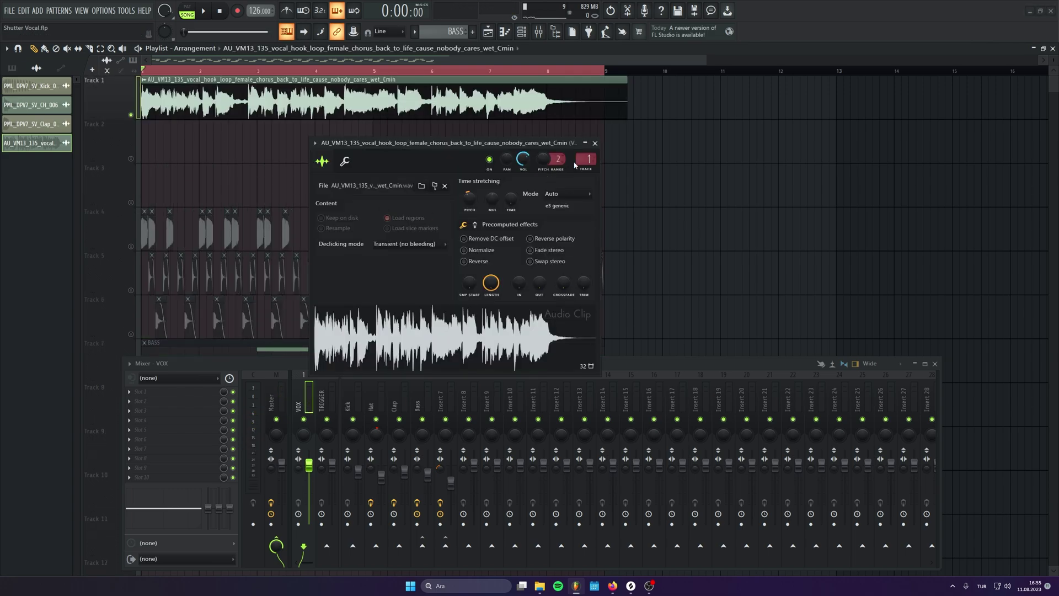
pyautogui.click(303, 388)
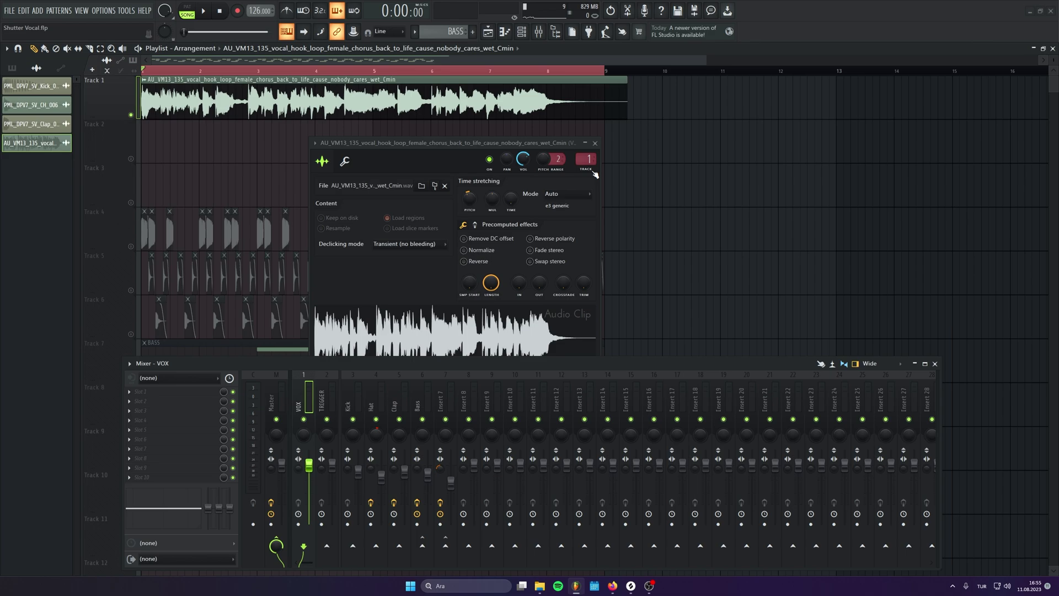
pyautogui.click(594, 143)
# Create a new pattern named TRIGGER.
pyautogui.click(472, 31)
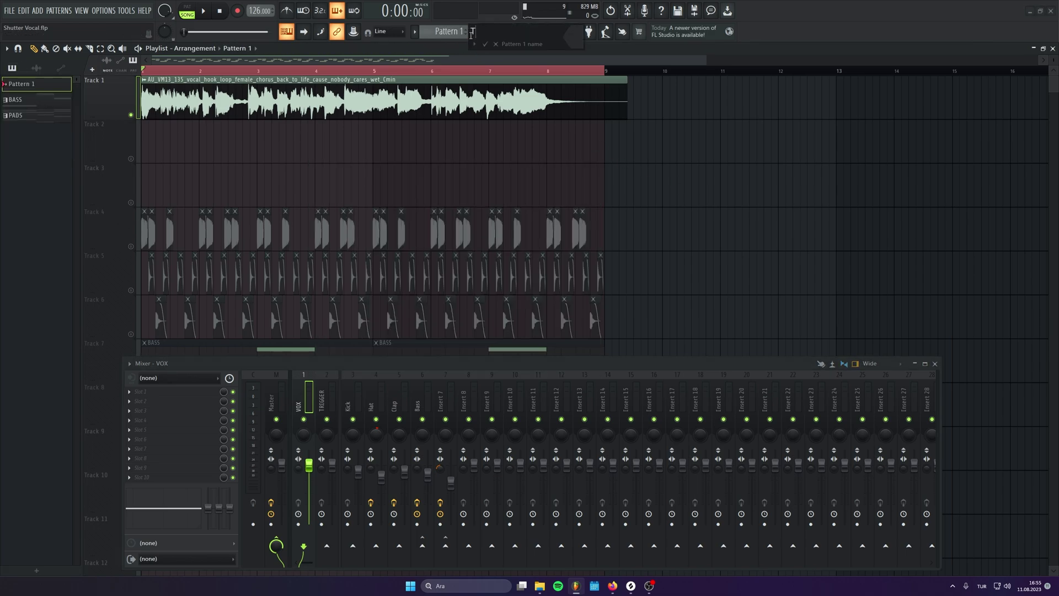
pyautogui.write('T')
pyautogui.write('RIGGER')
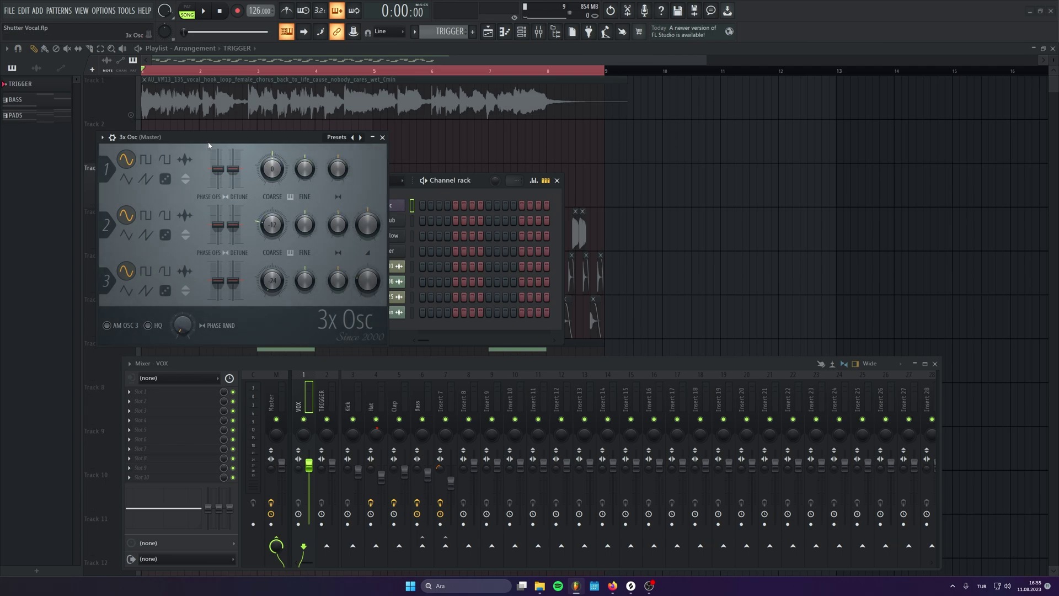
# Set all three oscillators of the 3x Osc to the noise waveform.
pyautogui.moveTo(210, 143); pyautogui.dragTo(272, 143)
pyautogui.click(229, 177)
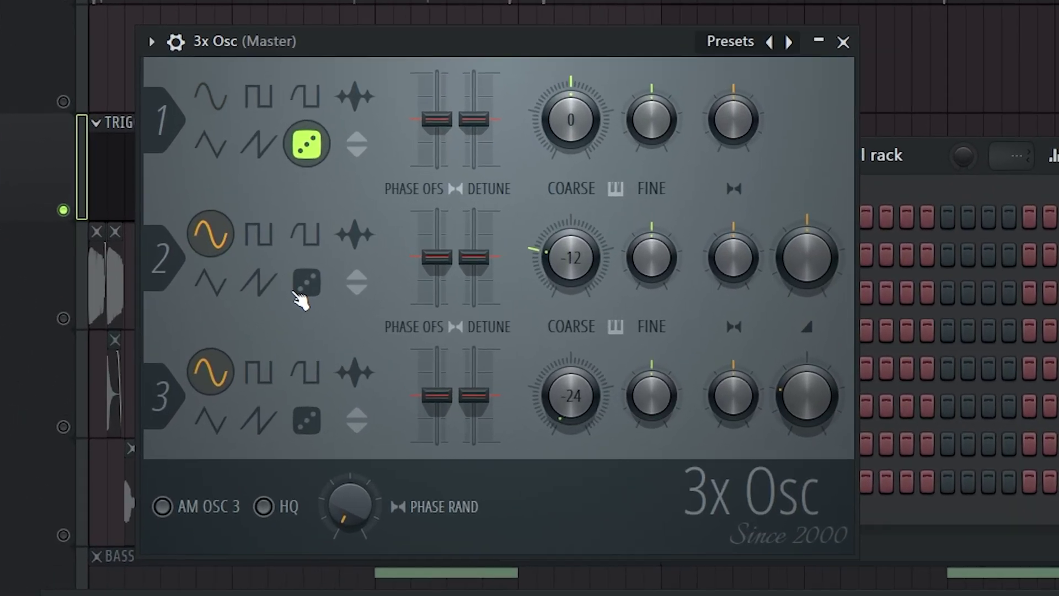
pyautogui.click(228, 233)
pyautogui.click(229, 288)
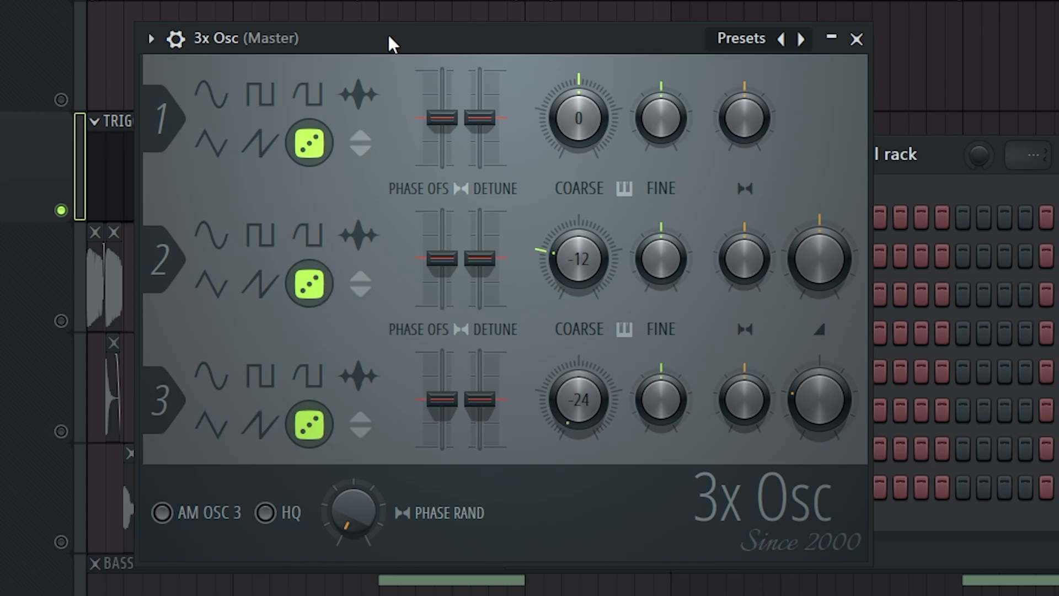
# Shape the 3x Osc volume envelope with attack, hold, sustain and release at minimum and a very short decay.
pyautogui.click(176, 39)
pyautogui.click(225, 84)
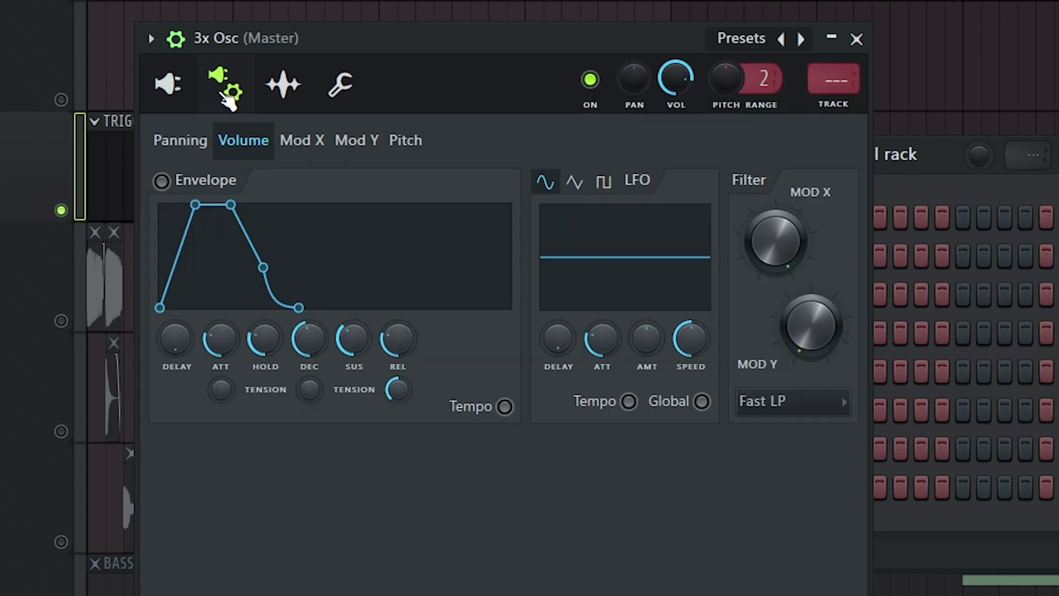
pyautogui.moveTo(265, 338); pyautogui.dragTo(266, 394)
pyautogui.moveTo(310, 338); pyautogui.dragTo(309, 405)
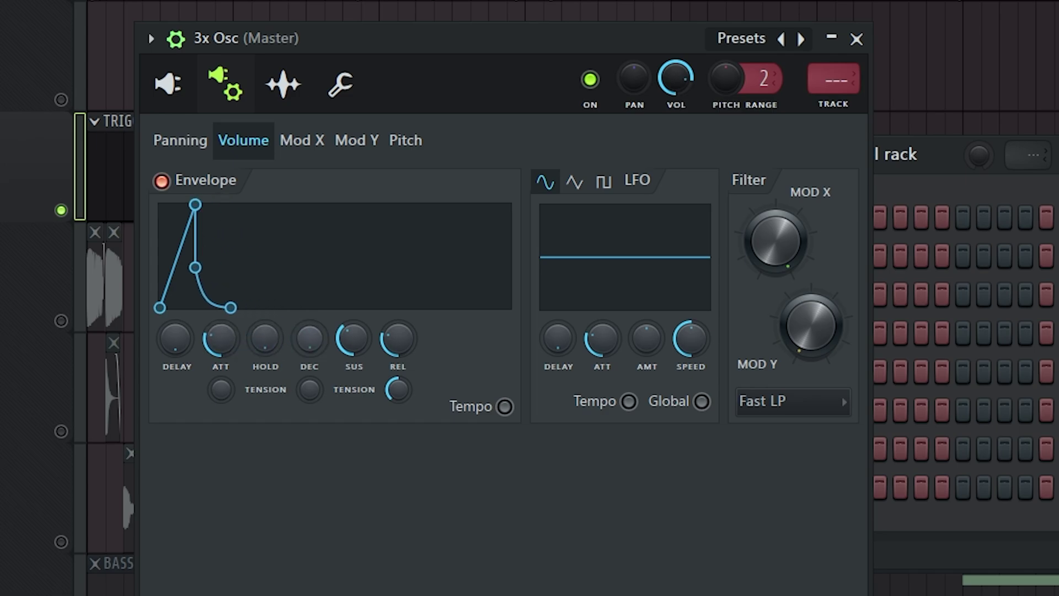
pyautogui.moveTo(221, 339); pyautogui.dragTo(221, 393)
pyautogui.moveTo(398, 338); pyautogui.dragTo(398, 394)
pyautogui.moveTo(353, 338); pyautogui.dragTo(350, 361)
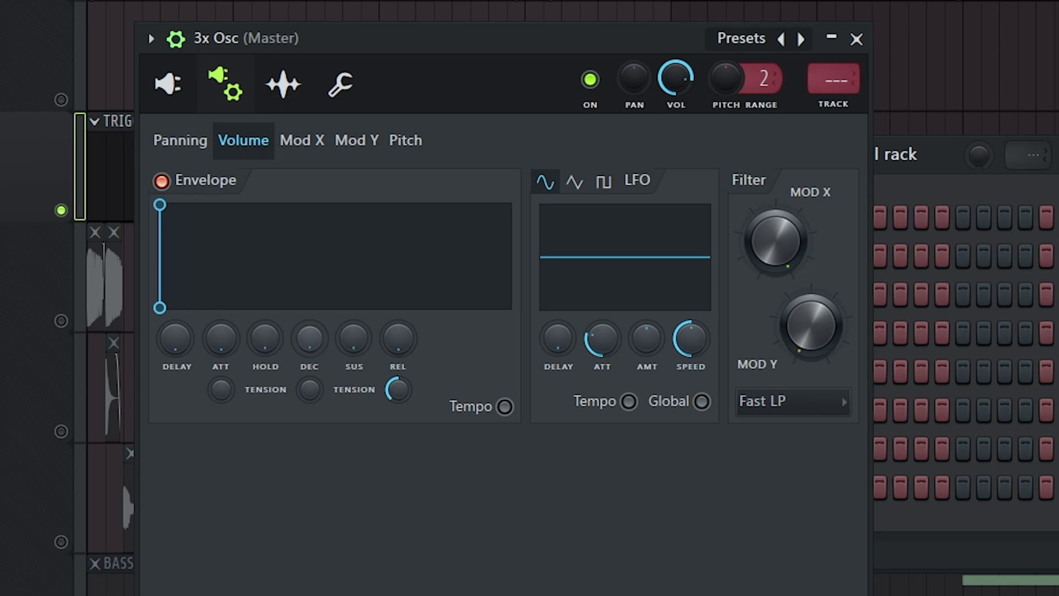
pyautogui.moveTo(310, 338); pyautogui.dragTo(309, 334)
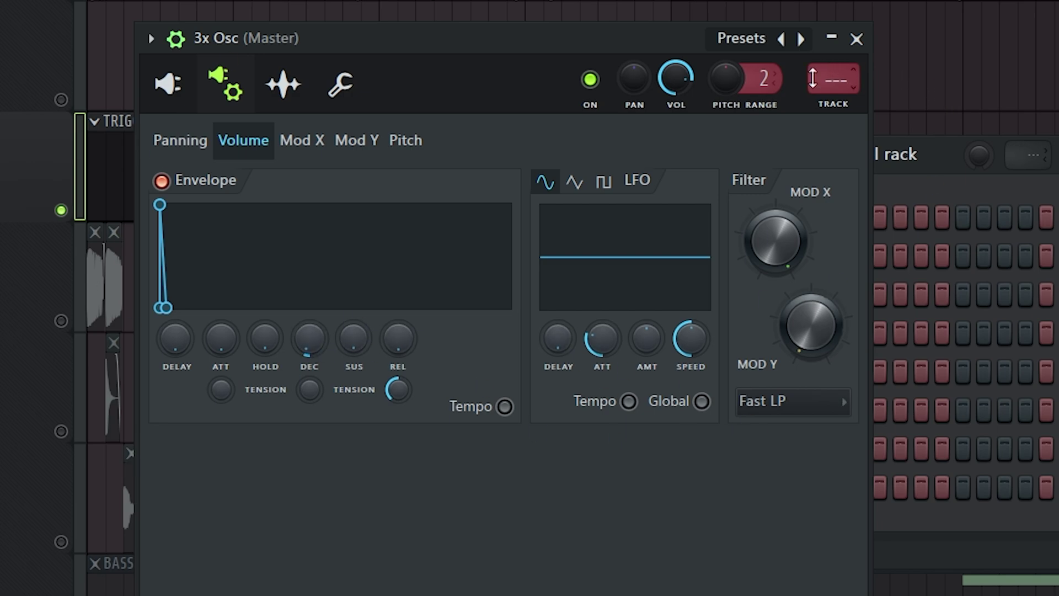
# Route the 3x Osc to mixer track 2, TRIGGER, and close its window and the Channel rack.
pyautogui.moveTo(821, 70); pyautogui.dragTo(820, 57)
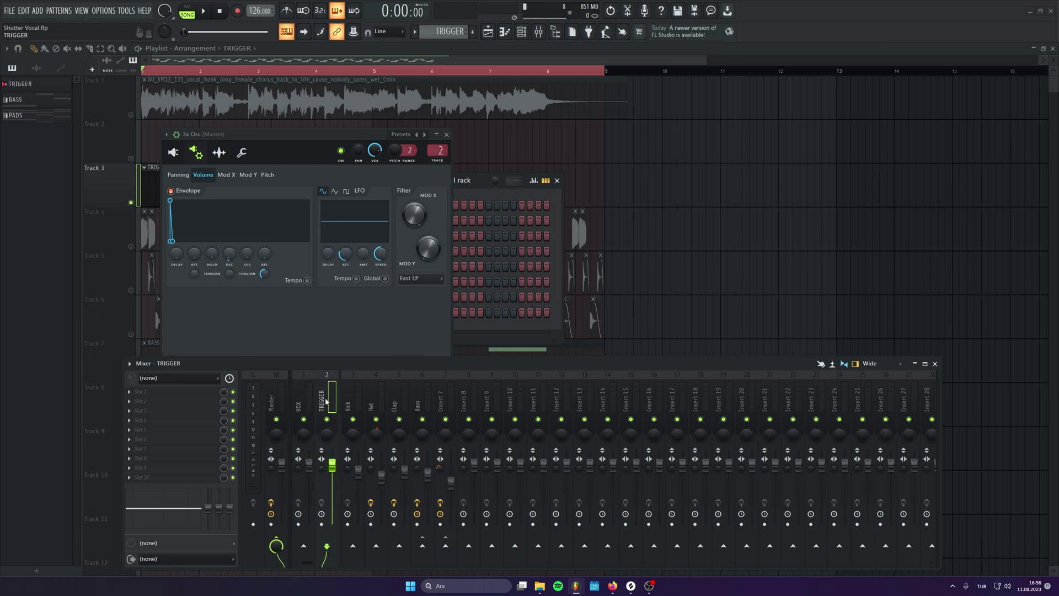
pyautogui.click(446, 134)
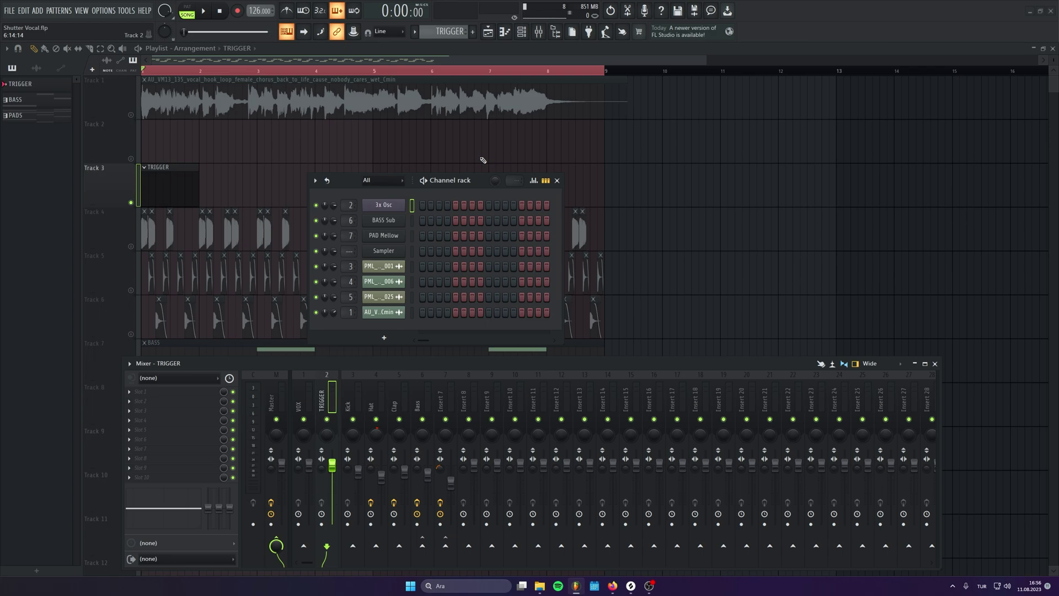
pyautogui.click(557, 181)
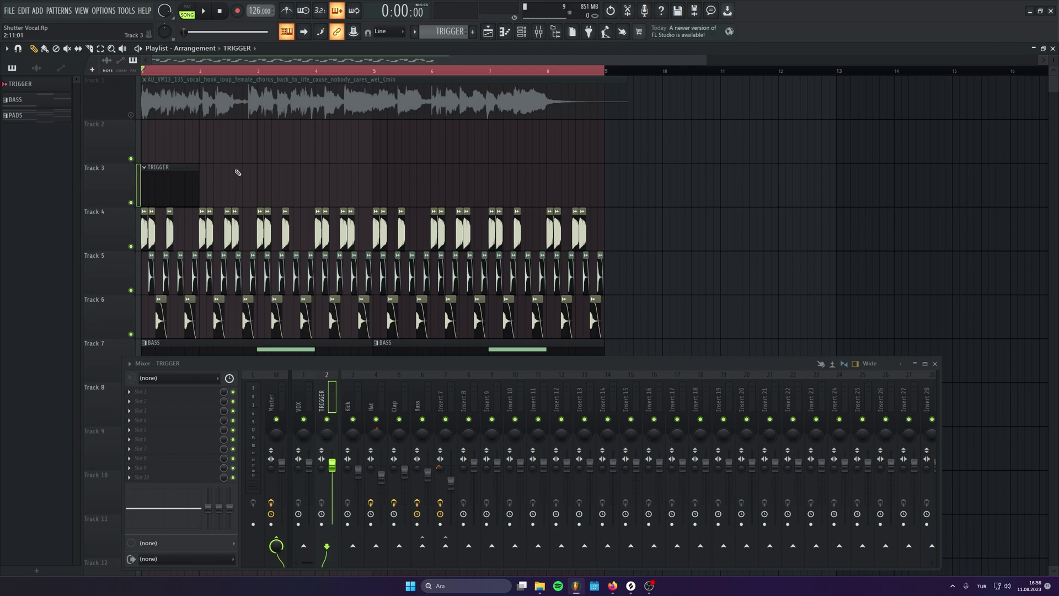
# Open the 3x Osc piano roll for the TRIGGER pattern and hide the mixer.
pyautogui.click(387, 167)
pyautogui.rightClick(389, 169)
pyautogui.click(521, 33)
pyautogui.press('F7')
pyautogui.press('space')
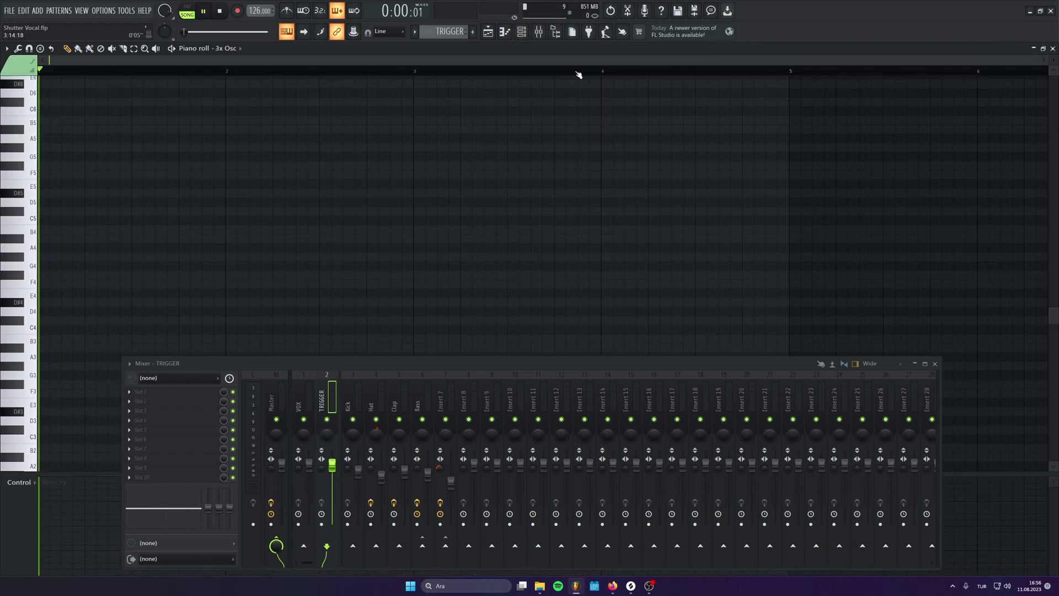
pyautogui.press('F9')
# Place three evenly spaced short D#4 notes in the first half of bar 1, removing the stray note.
pyautogui.click(52, 303)
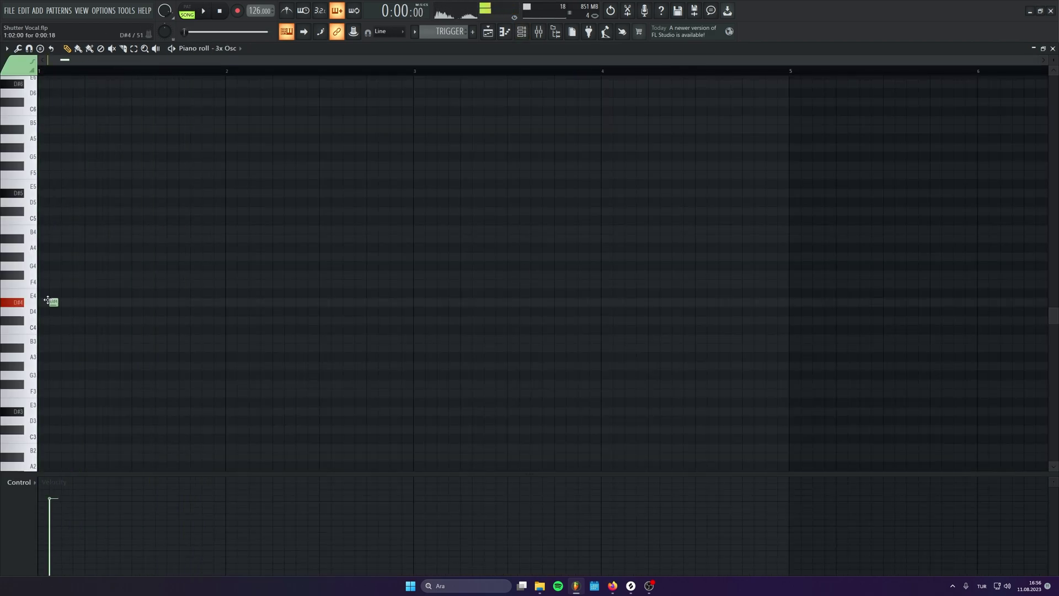
pyautogui.click(76, 302)
pyautogui.press('space')
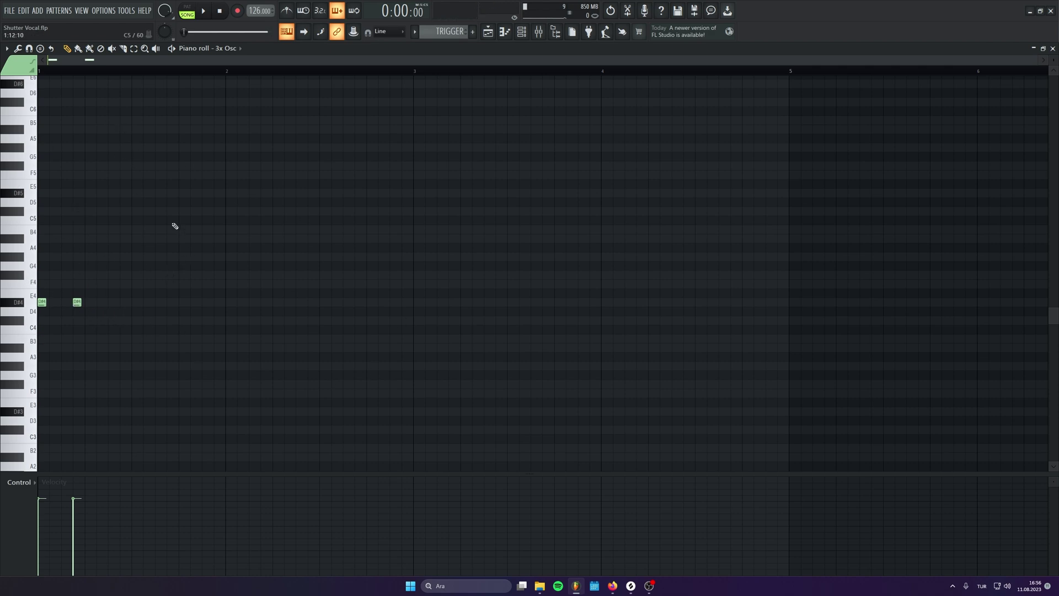
pyautogui.moveTo(175, 263)
pyautogui.mouseDown()
pyautogui.moveTo(170, 431)
pyautogui.moveTo(173, 149)
pyautogui.moveTo(196, 341)
pyautogui.mouseUp()
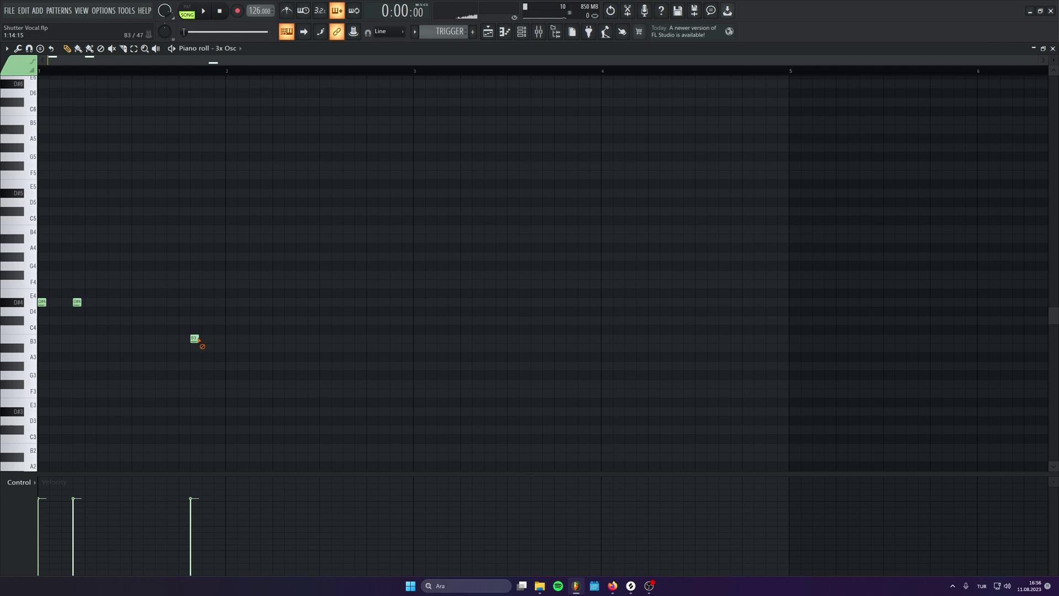
pyautogui.rightClick(196, 341)
pyautogui.click(112, 302)
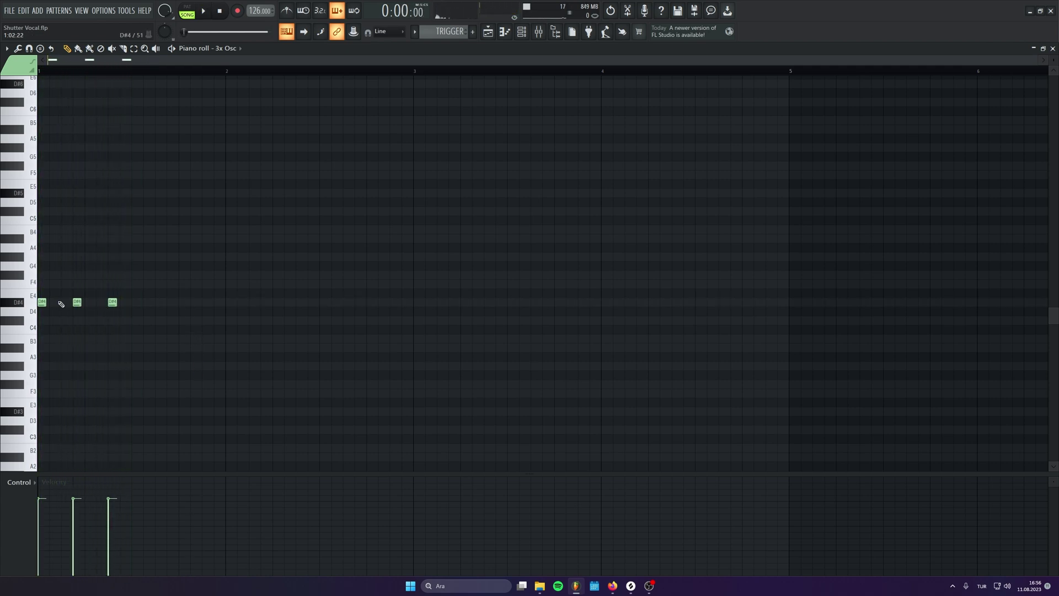
# Build out the syncopated D#4 trigger rhythm in bar 1 and audition it during playback.
pyautogui.moveTo(63, 307)
pyautogui.mouseDown()
pyautogui.moveTo(71, 307)
pyautogui.moveTo(59, 308)
pyautogui.mouseUp()
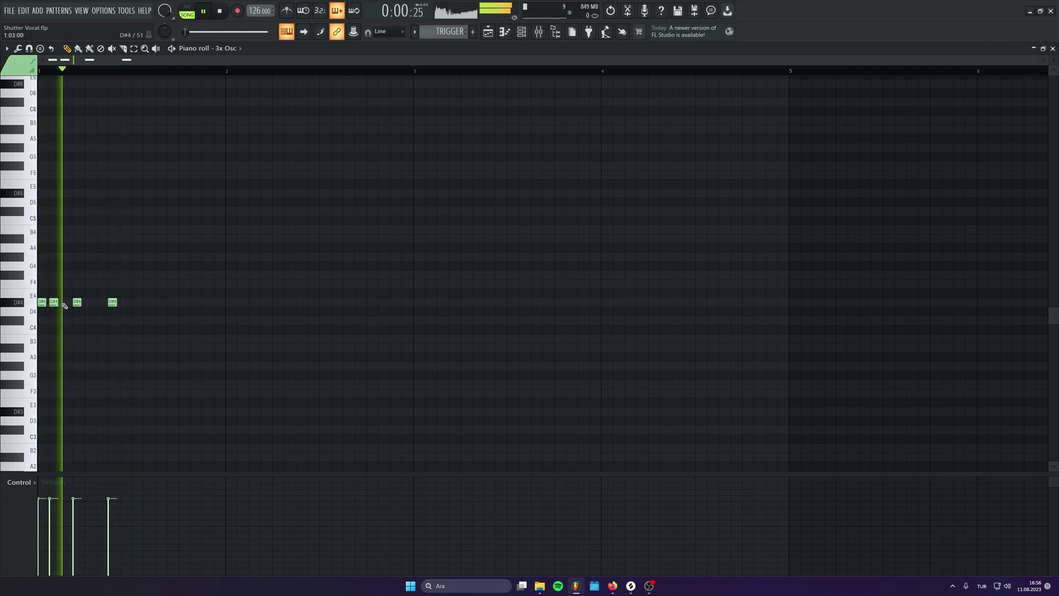
pyautogui.rightClick(60, 309)
pyautogui.click(64, 303)
pyautogui.press('space')
pyautogui.press('space')
pyautogui.click(55, 303)
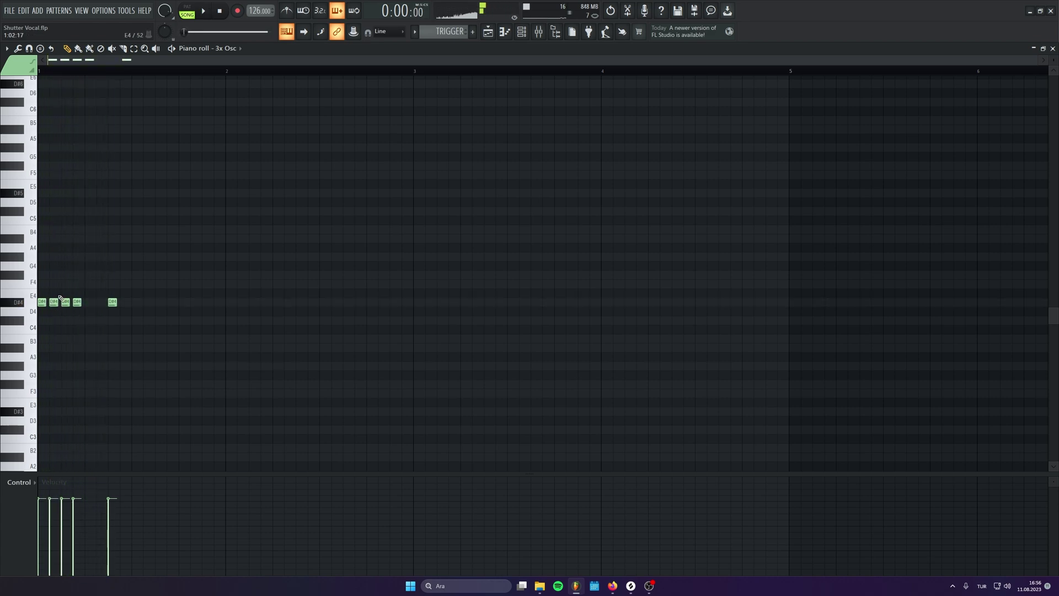
pyautogui.rightClick(65, 304)
pyautogui.press('space')
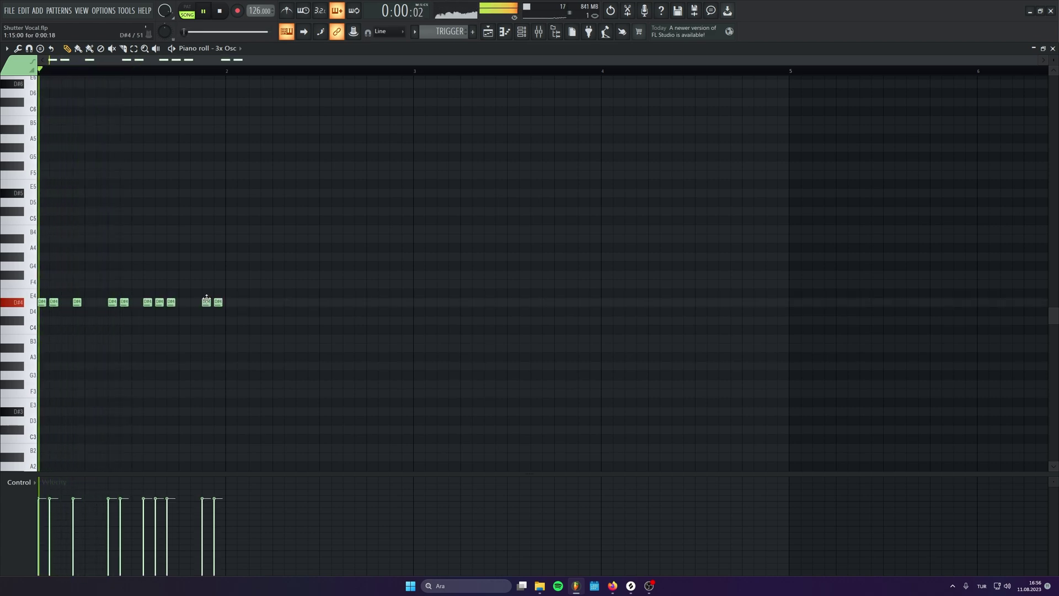
# Continue the D#4 trigger rhythm through bar 2 and duplicate the two-bar phrase into bars 3 and 4.
pyautogui.click(313, 321)
pyautogui.rightClick(321, 356)
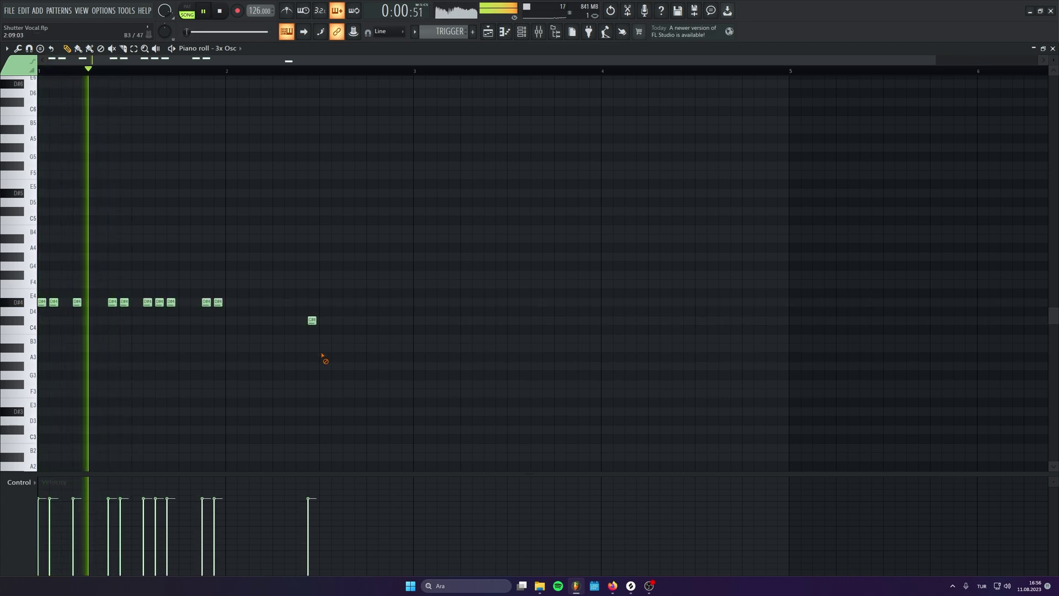
pyautogui.rightClick(312, 321)
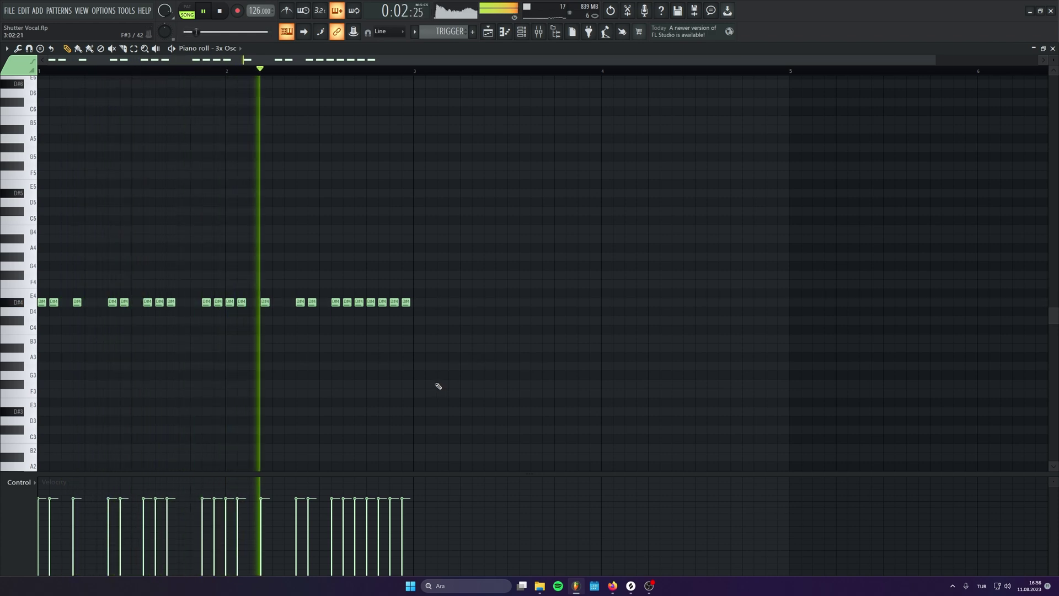
pyautogui.press('space')
pyautogui.hotkey('ctrl', 'b')
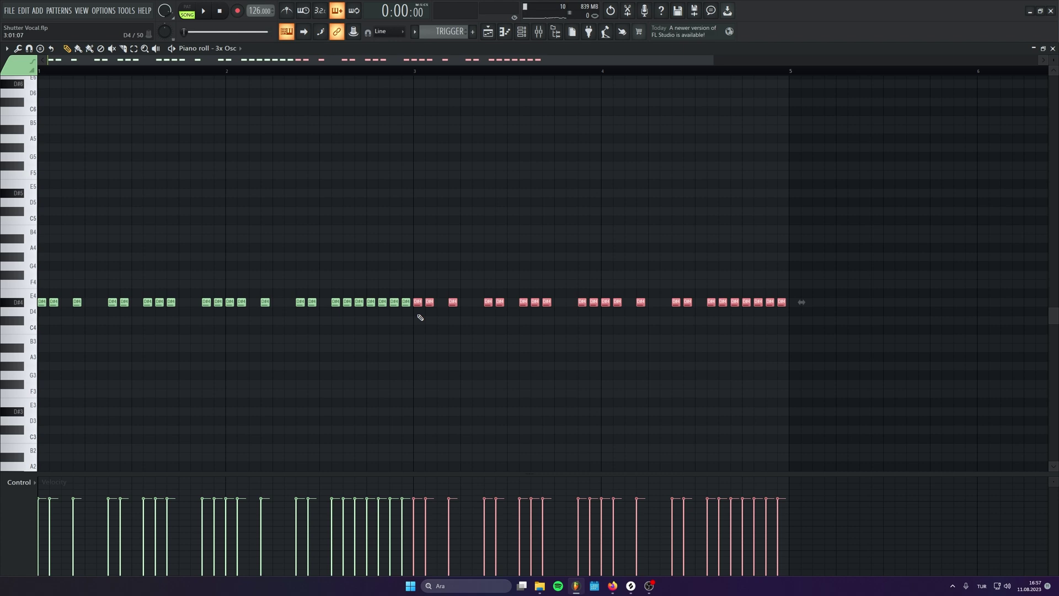
# Return to the Playlist and place a second TRIGGER clip on Track 3 at bar 5.
pyautogui.press('F5')
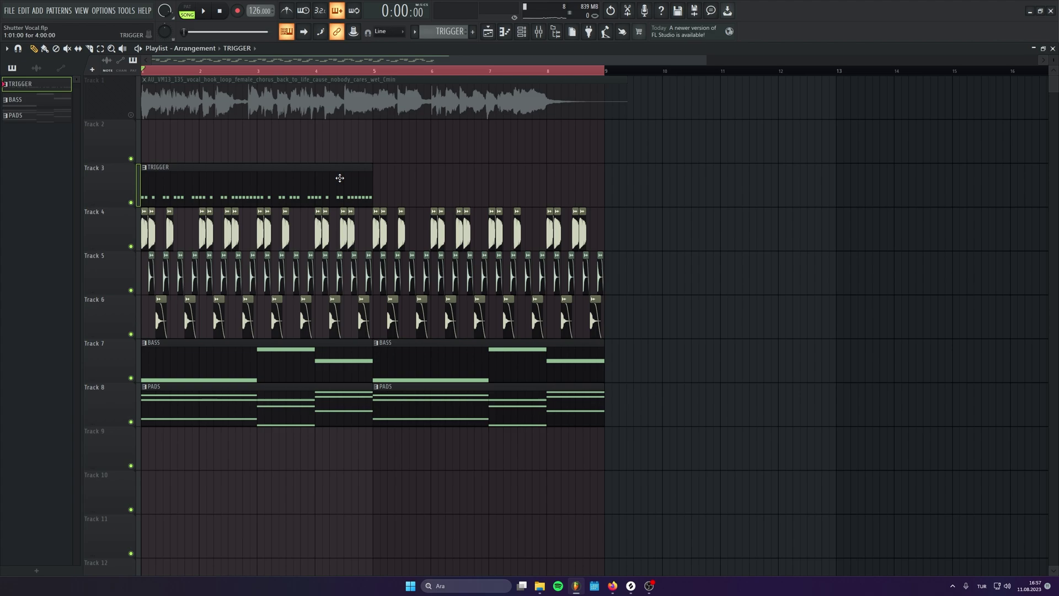
pyautogui.moveTo(437, 187); pyautogui.dragTo(430, 187)
# Quantize the TRIGGER pattern's D#4 notes with the Swing template at increased start-time strength, auditioning the groove.
pyautogui.click(521, 31)
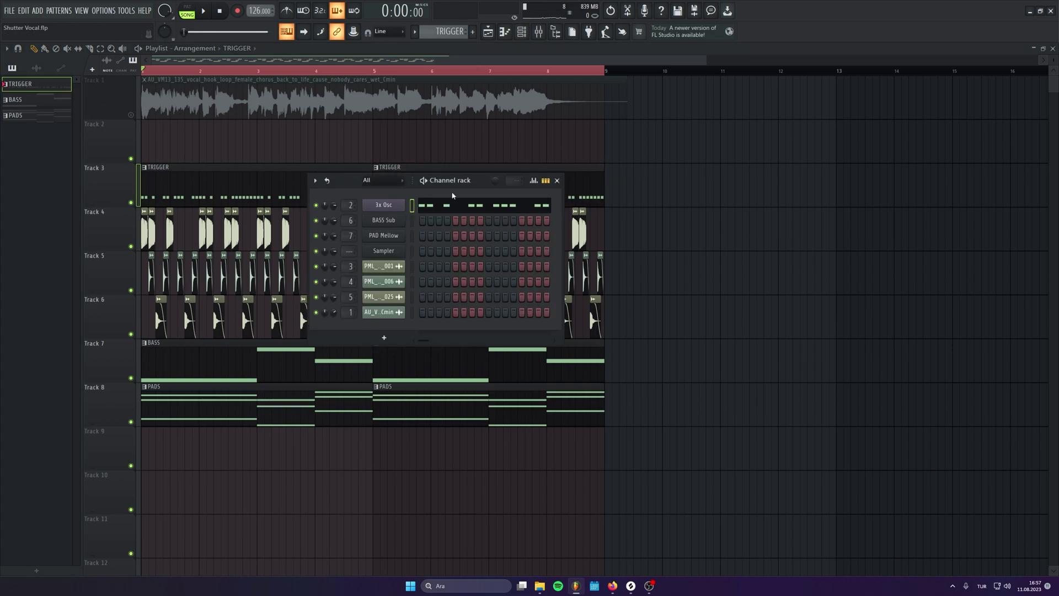
pyautogui.click(448, 204)
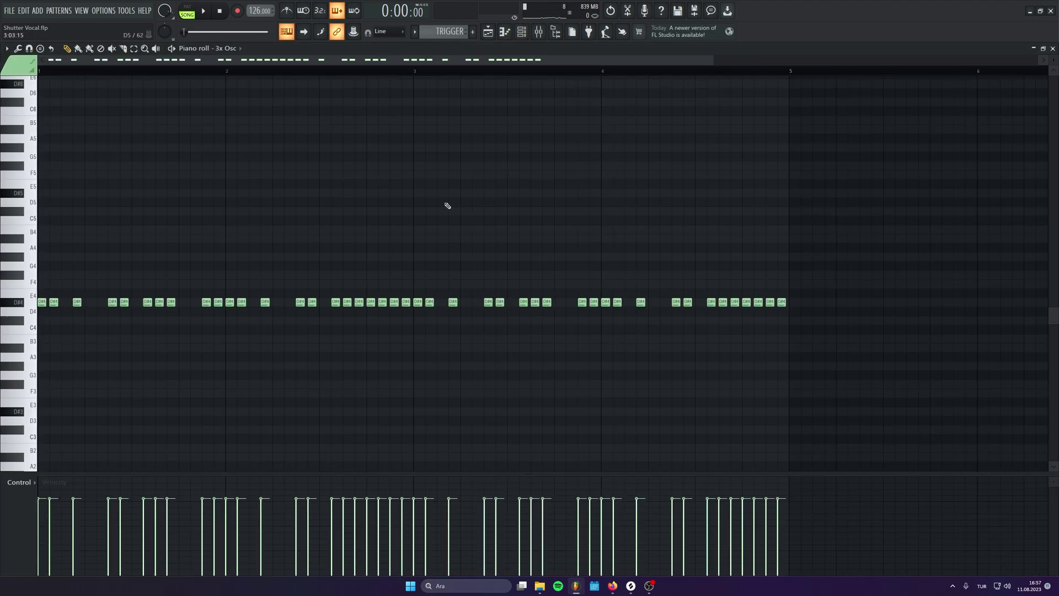
pyautogui.hotkey('alt', 'q')
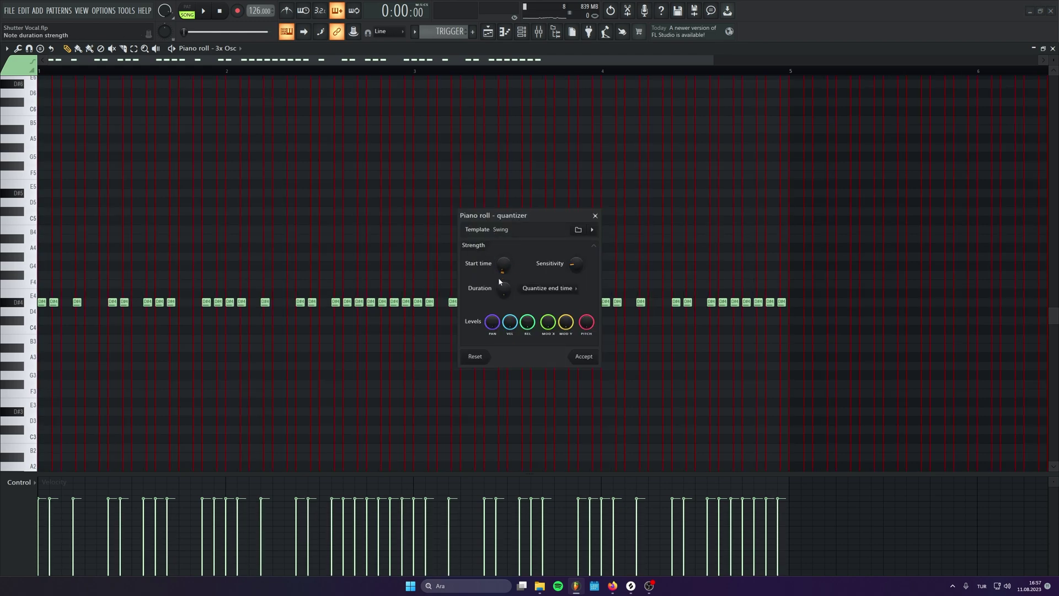
pyautogui.moveTo(503, 265); pyautogui.dragTo(485, 218)
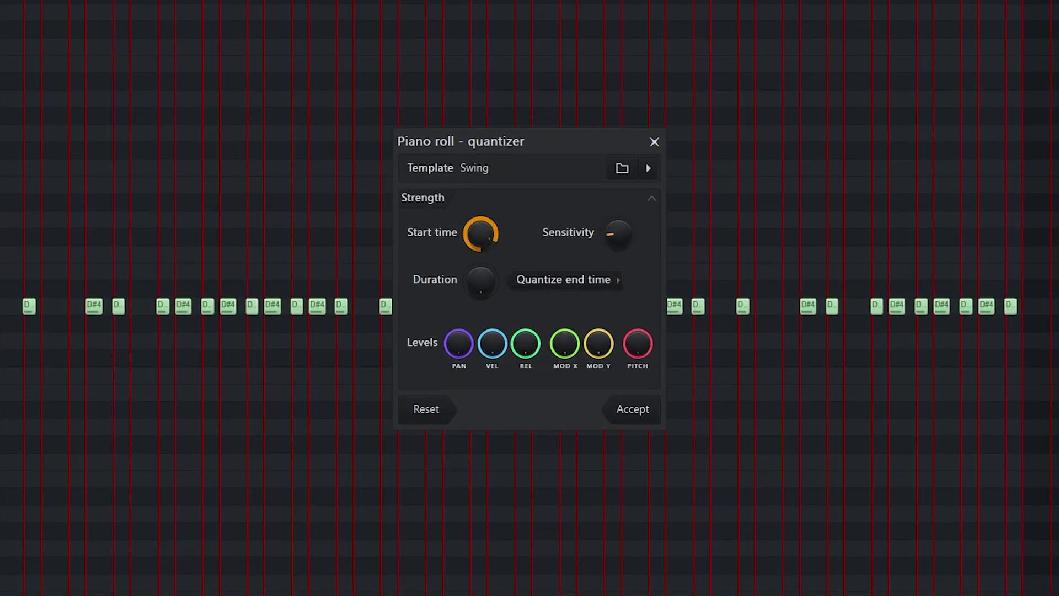
pyautogui.press('space')
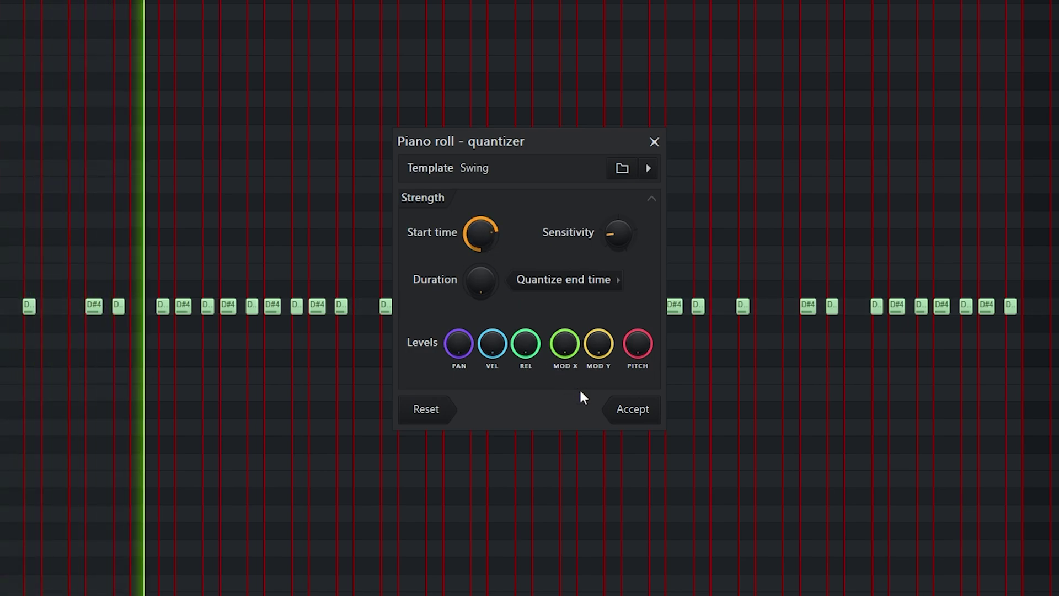
pyautogui.click(629, 408)
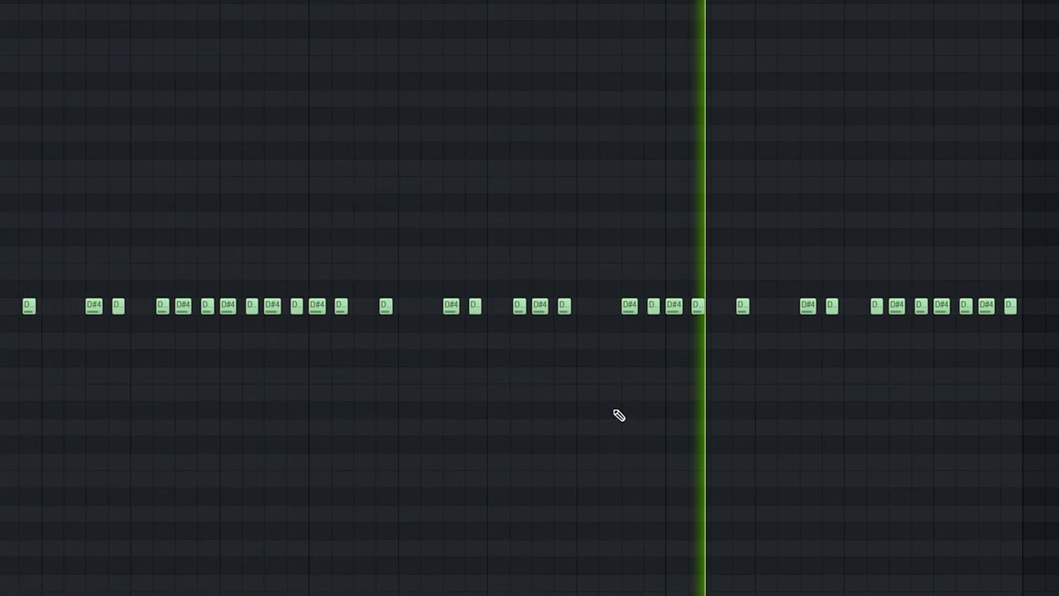
pyautogui.press('space')
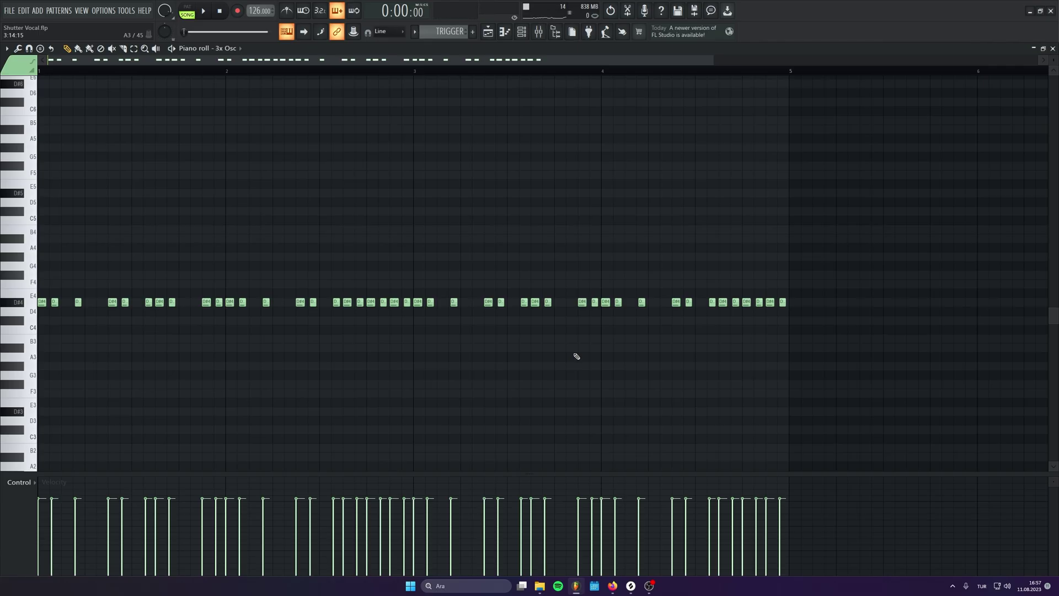
pyautogui.press('Escape')
pyautogui.click(561, 182)
# Raise the peak volume and tension in the TRIGGER track's Fruity peak controller while auditioning its response.
pyautogui.click(538, 32)
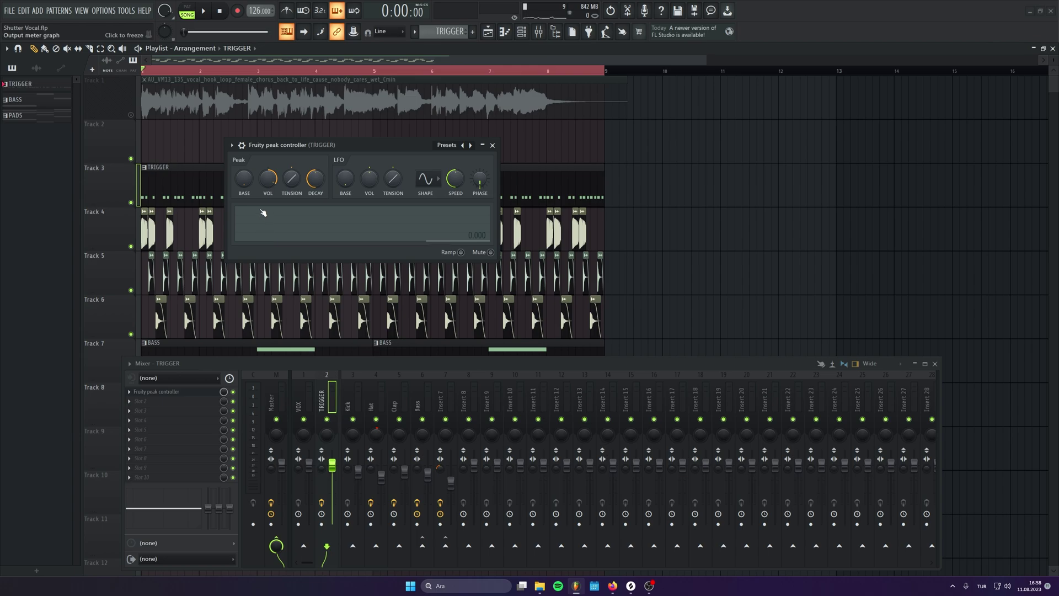
pyautogui.moveTo(292, 149); pyautogui.dragTo(285, 212)
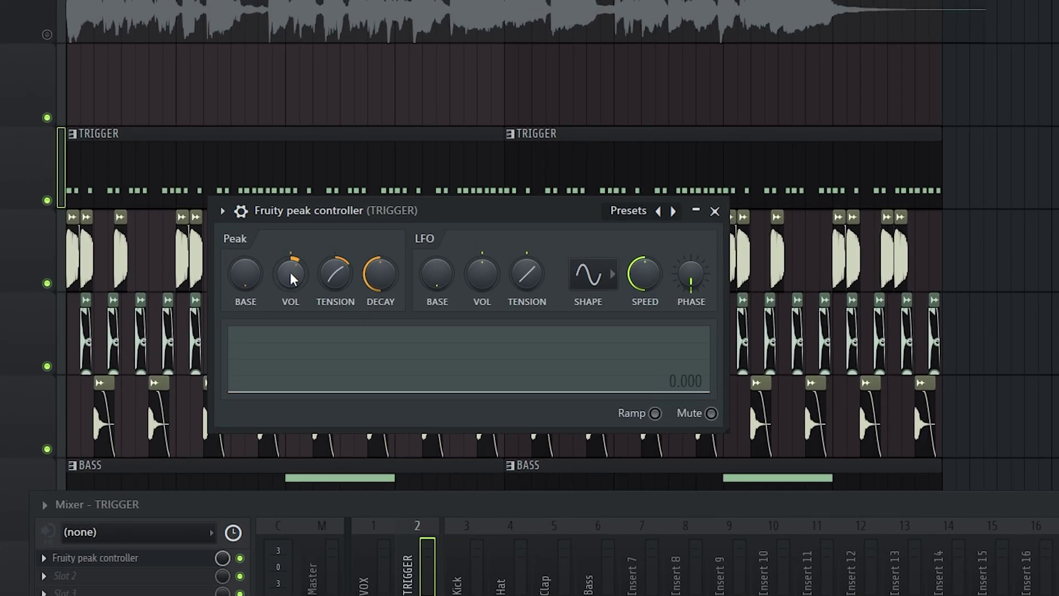
pyautogui.moveTo(290, 273); pyautogui.dragTo(291, 289)
pyautogui.press('space')
pyautogui.moveTo(294, 269); pyautogui.dragTo(294, 234)
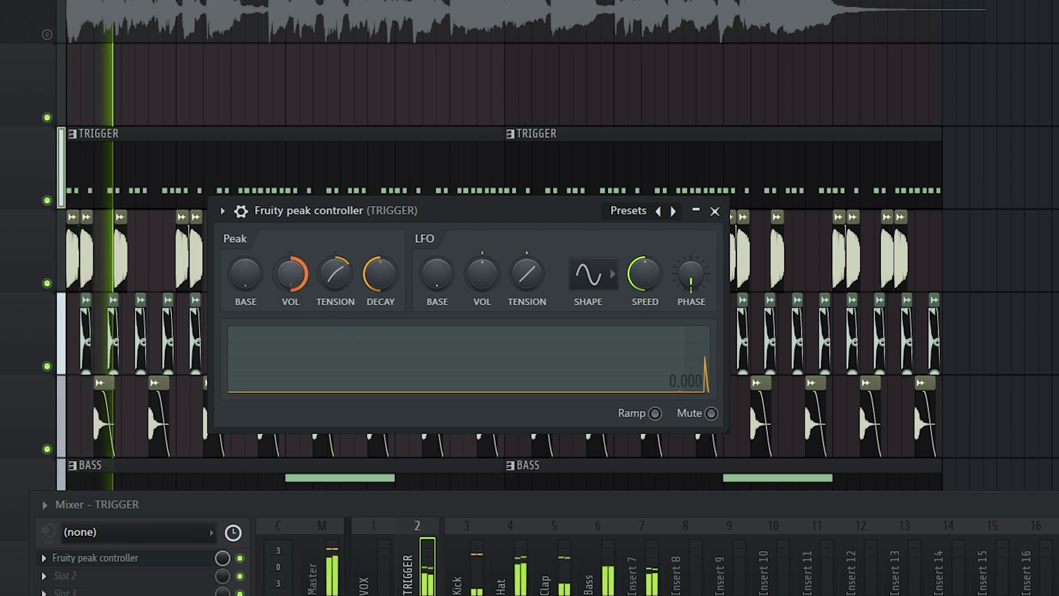
pyautogui.moveTo(333, 271); pyautogui.dragTo(333, 236)
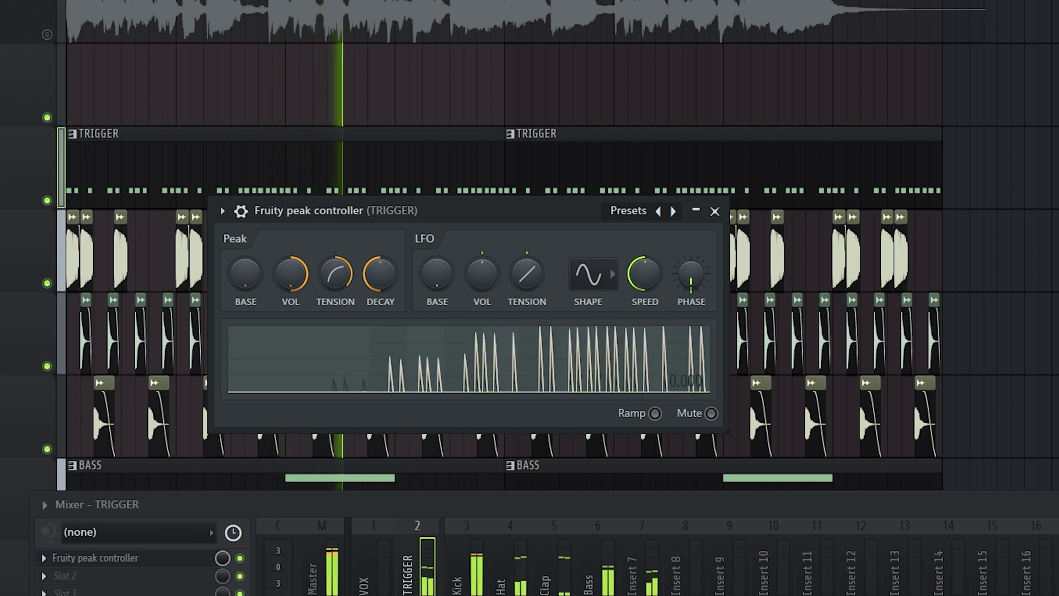
pyautogui.press('space')
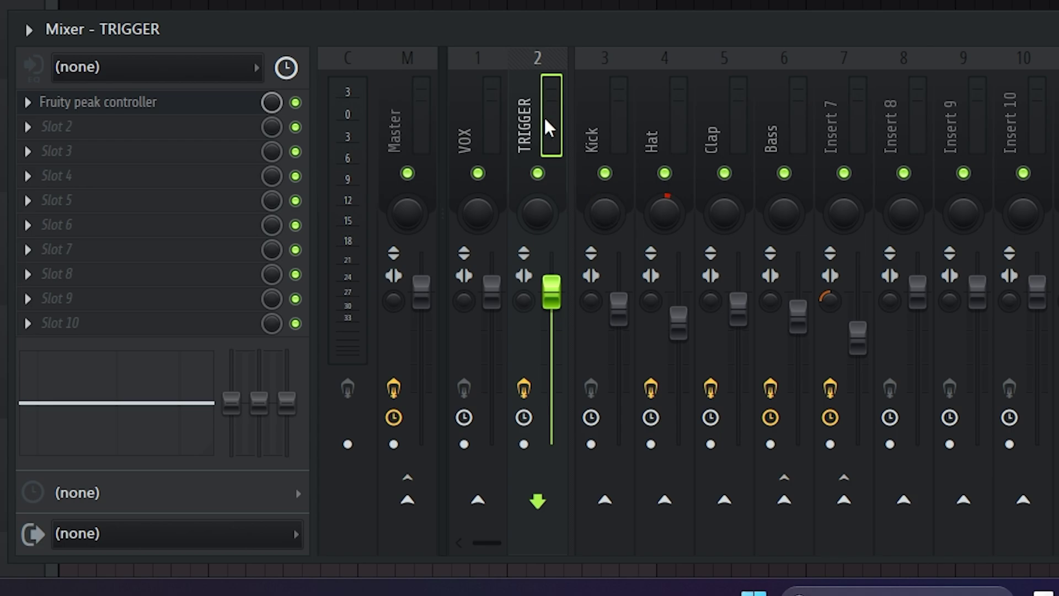
pyautogui.press('space')
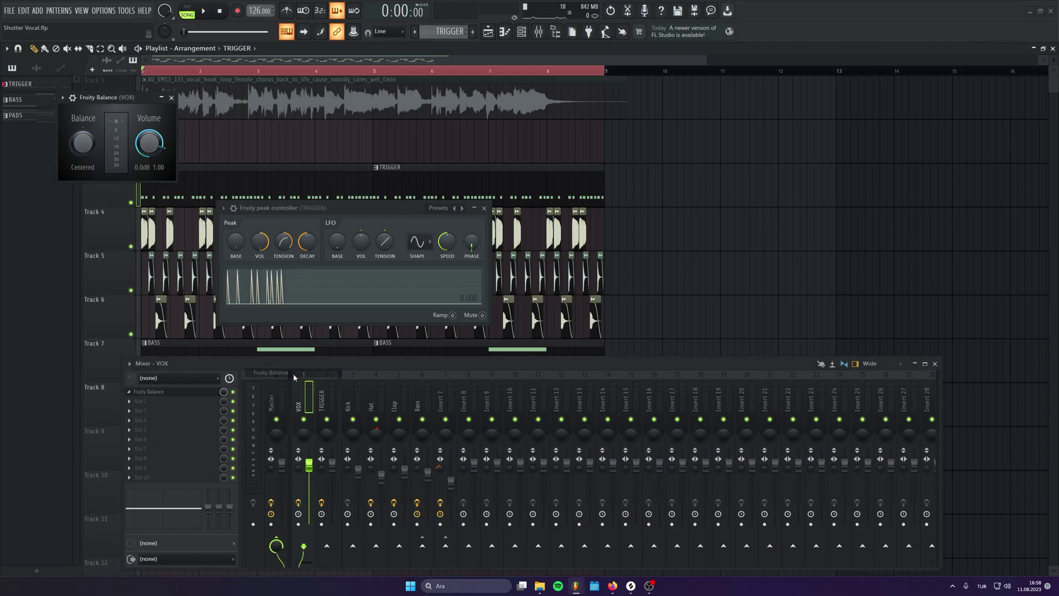
# Link the Fruity Balance volume on the VOX mixer track to the internal controller Peak ctrl - Peak.
pyautogui.moveTo(114, 100); pyautogui.dragTo(143, 223)
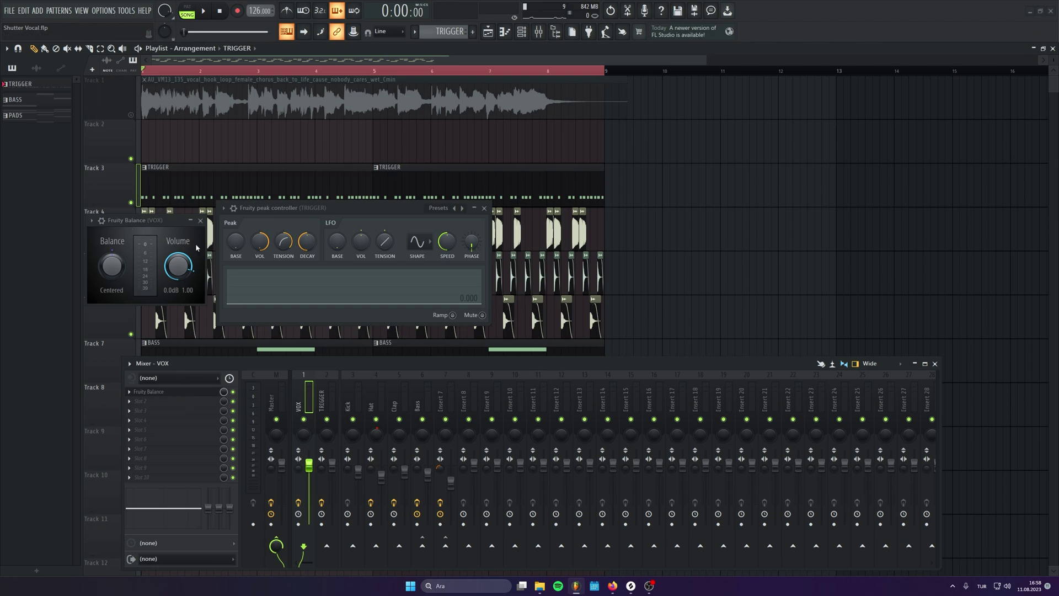
pyautogui.rightClick(187, 267)
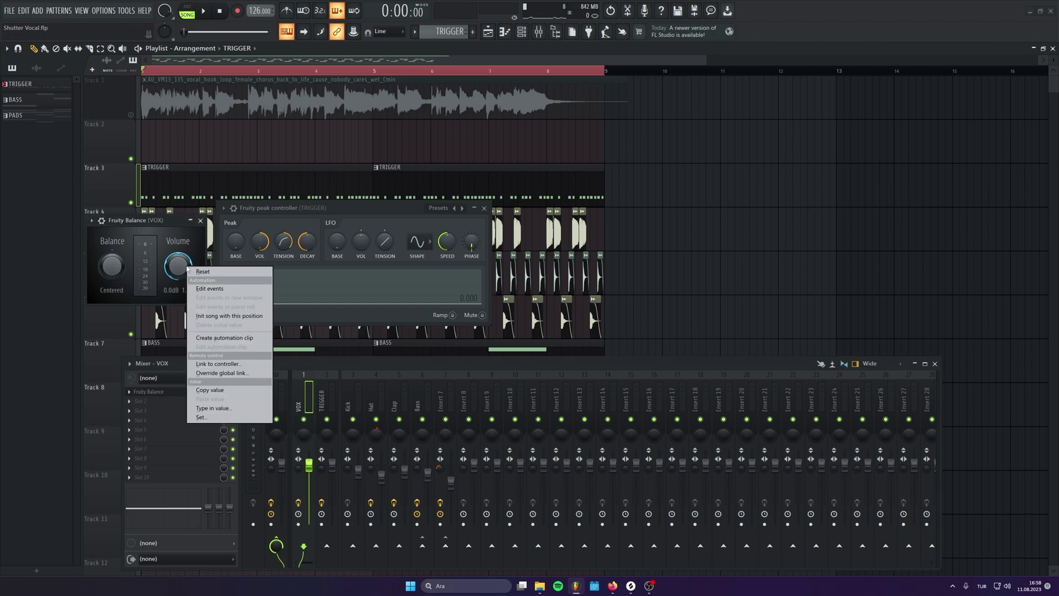
pyautogui.click(212, 363)
pyautogui.click(175, 422)
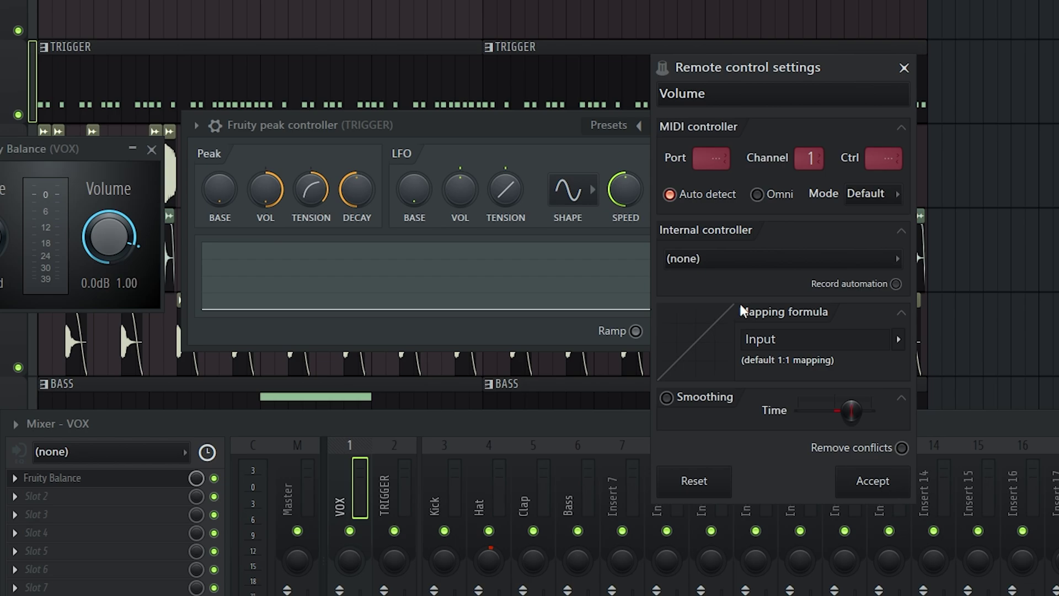
pyautogui.click(736, 259)
pyautogui.click(736, 344)
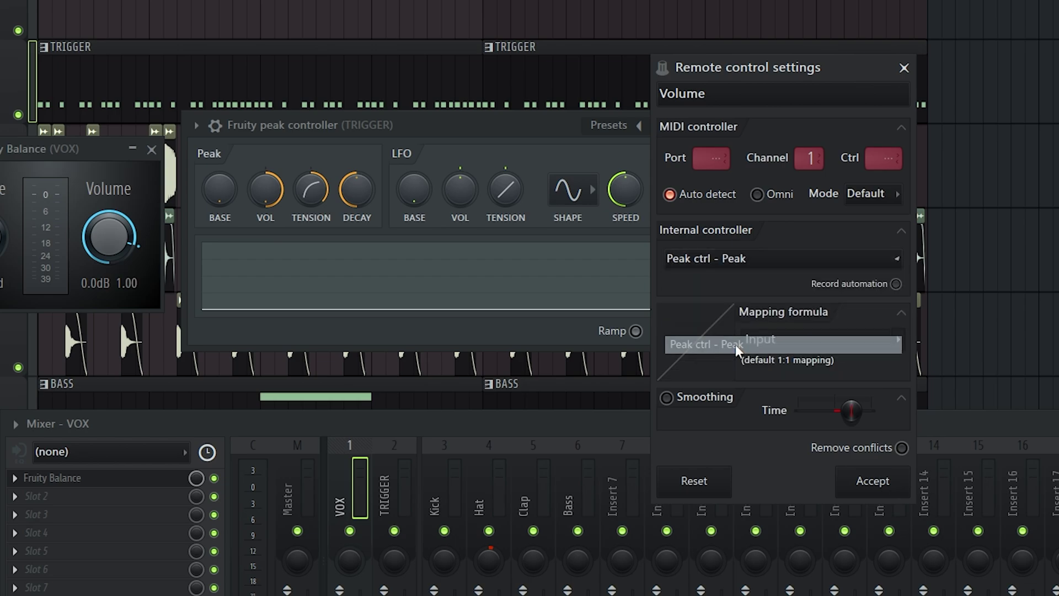
pyautogui.click(902, 476)
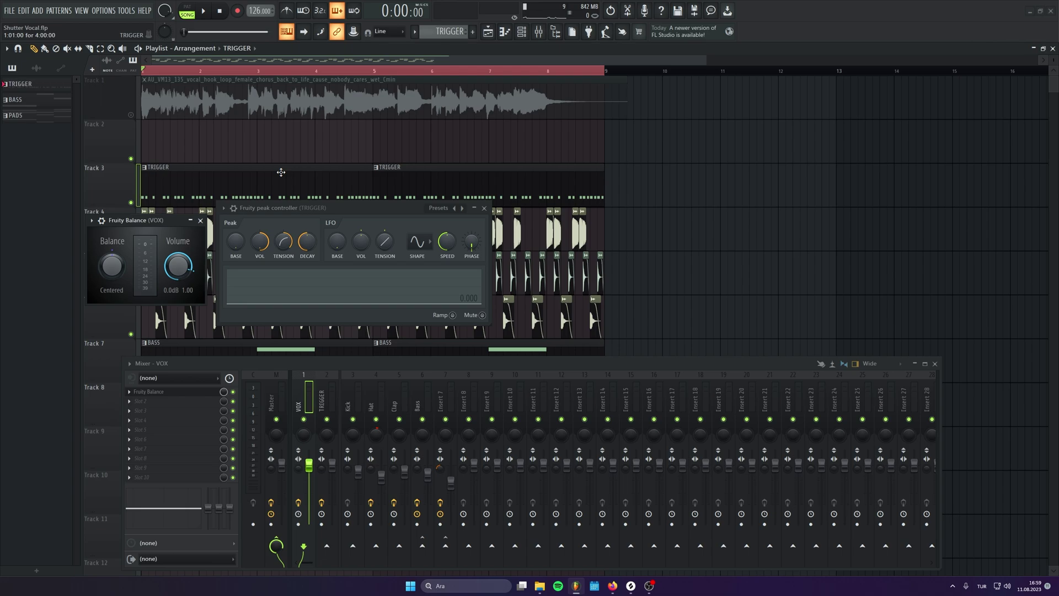
# Solo the vocal on Track 1, re-enable the TRIGGER clips on Track 3, and audition the gated vocal.
pyautogui.keyDown('ctrl'); pyautogui.click(130, 114); pyautogui.keyUp('ctrl')
pyautogui.click(131, 202)
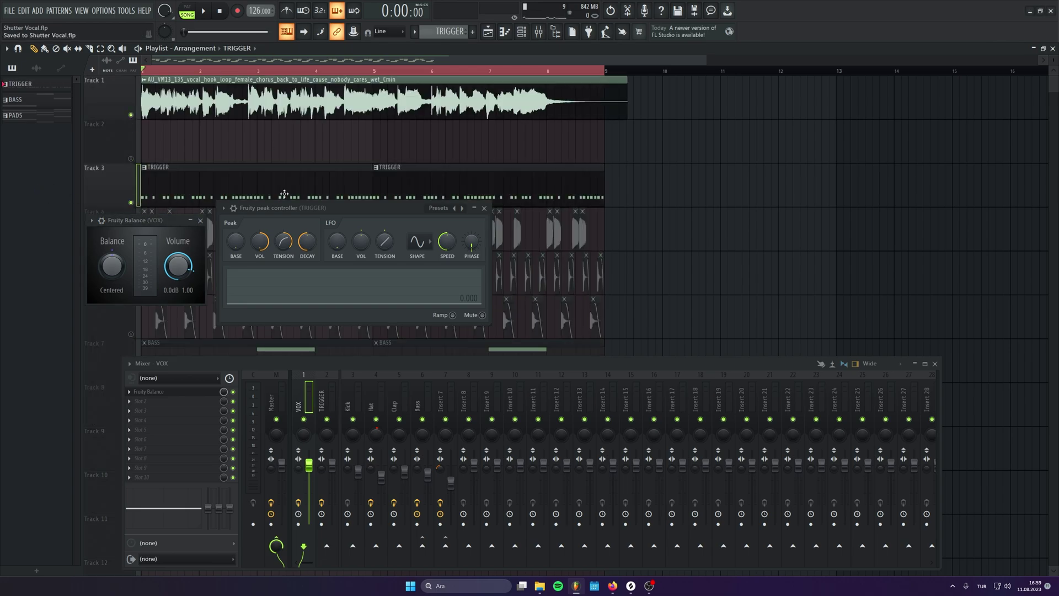
pyautogui.press('space')
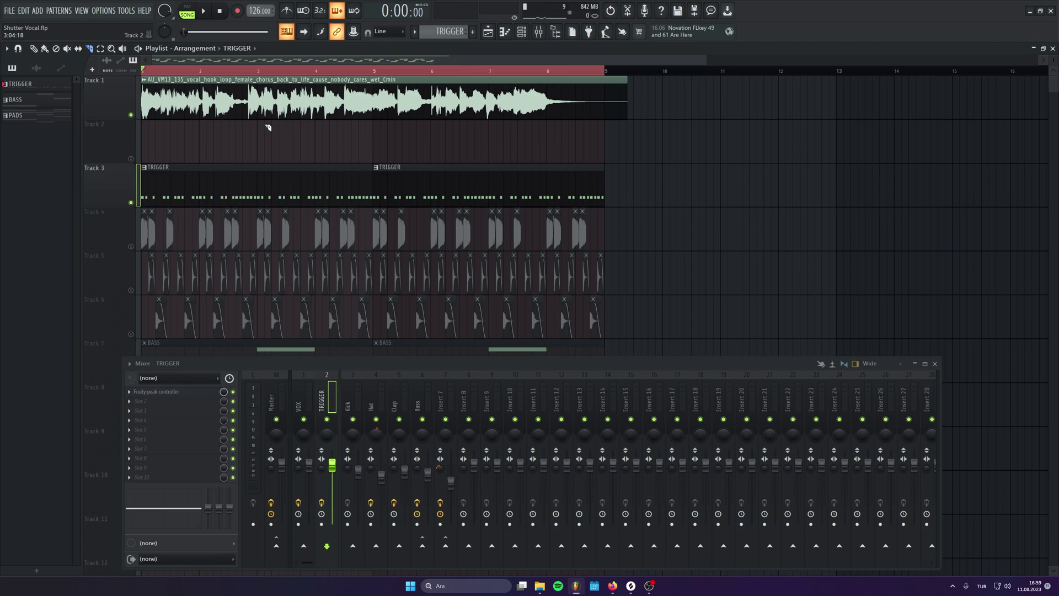
# Set the vocal sample's tempo to 135 BPM and its time-stretching mode to Stretch Pro.
pyautogui.hotkey('ctrl', 'z')
pyautogui.click(34, 49)
pyautogui.doubleClick(190, 103)
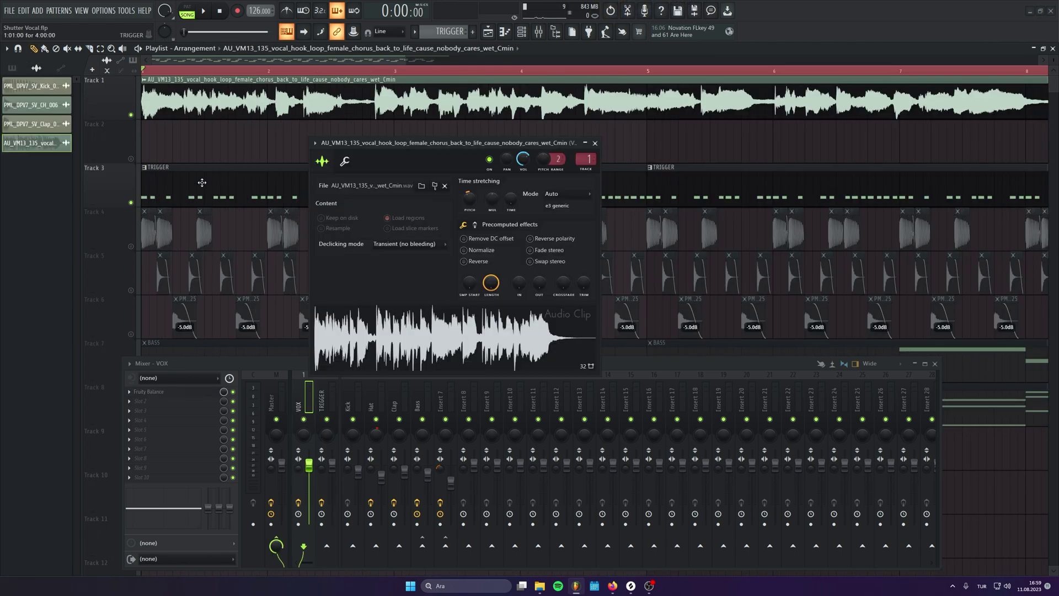
pyautogui.rightClick(511, 207)
pyautogui.click(585, 279)
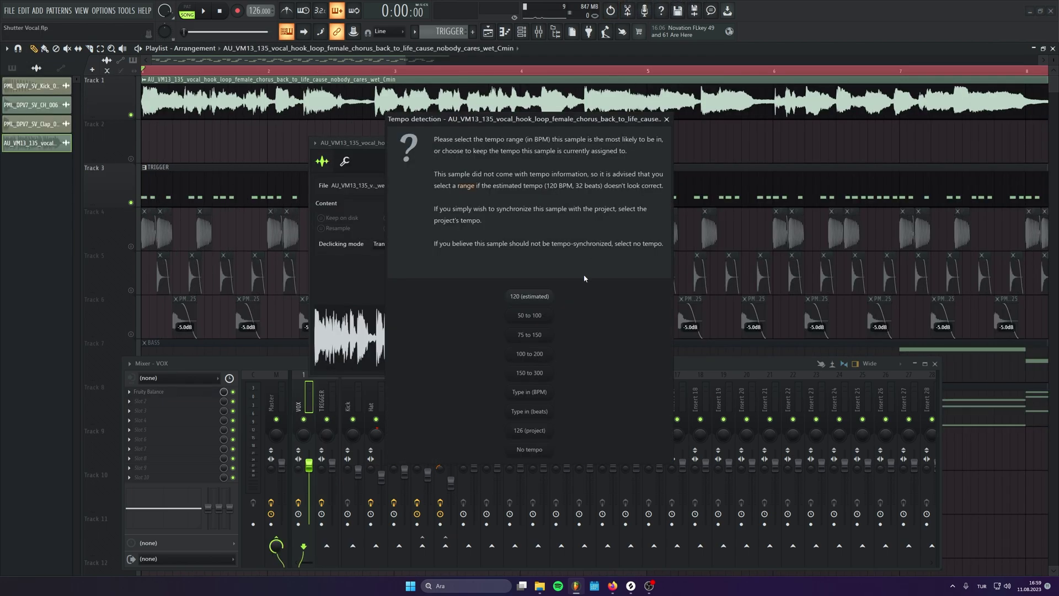
pyautogui.click(530, 394)
pyautogui.write('135')
pyautogui.press('Return')
pyautogui.click(563, 194)
pyautogui.click(562, 231)
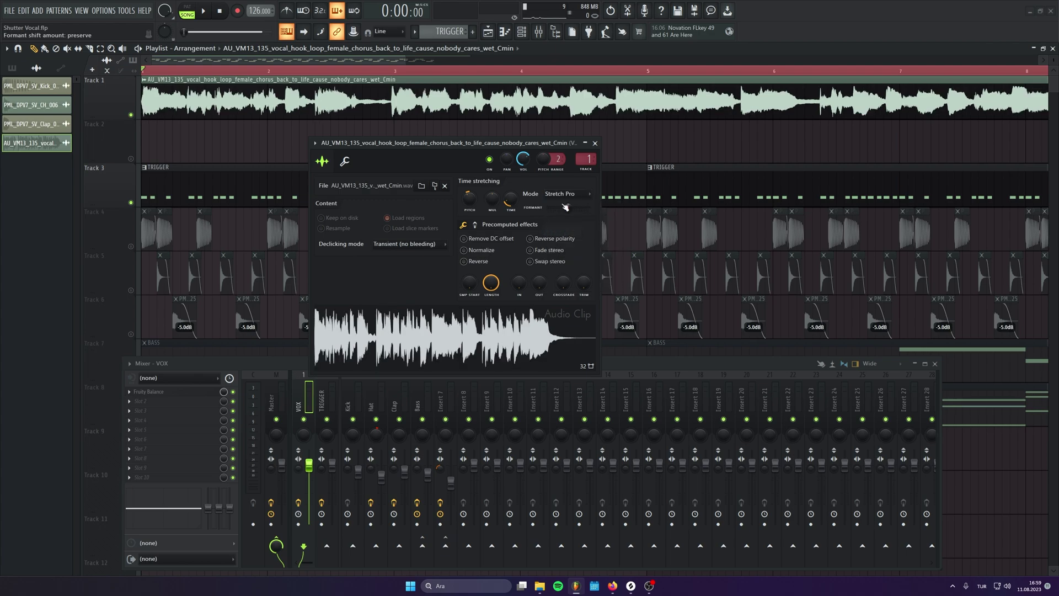
pyautogui.click(594, 143)
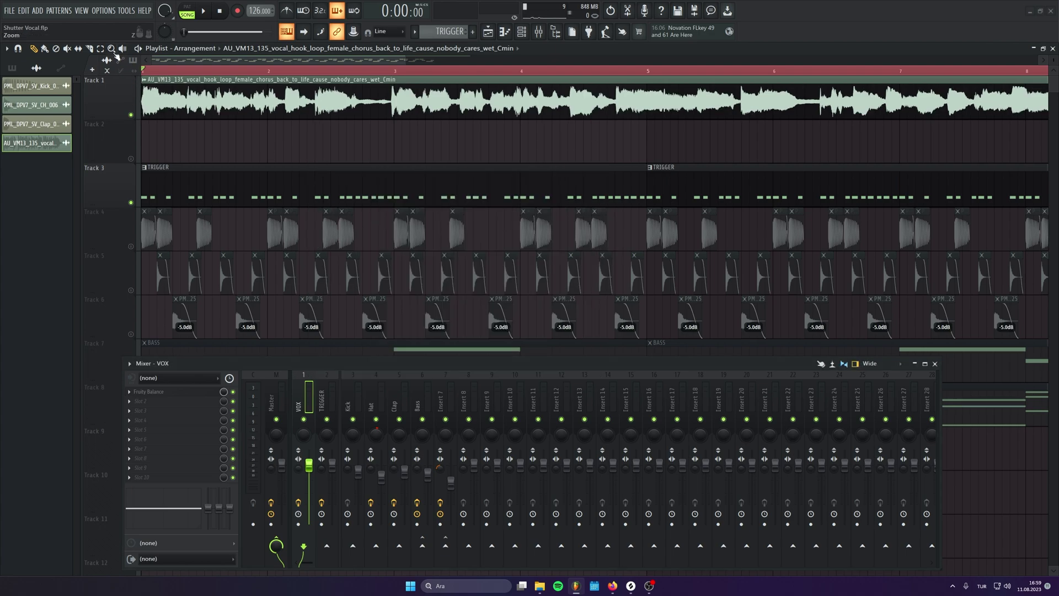
# Slice the vocal clip on Track 1 at phrase boundaries from just before bar 5 up to bar 6.
pyautogui.scroll(-2, 244, 207)
pyautogui.click(432, 105)
pyautogui.hotkey('ctrl', 'z')
pyautogui.click(413, 104)
pyautogui.click(431, 104)
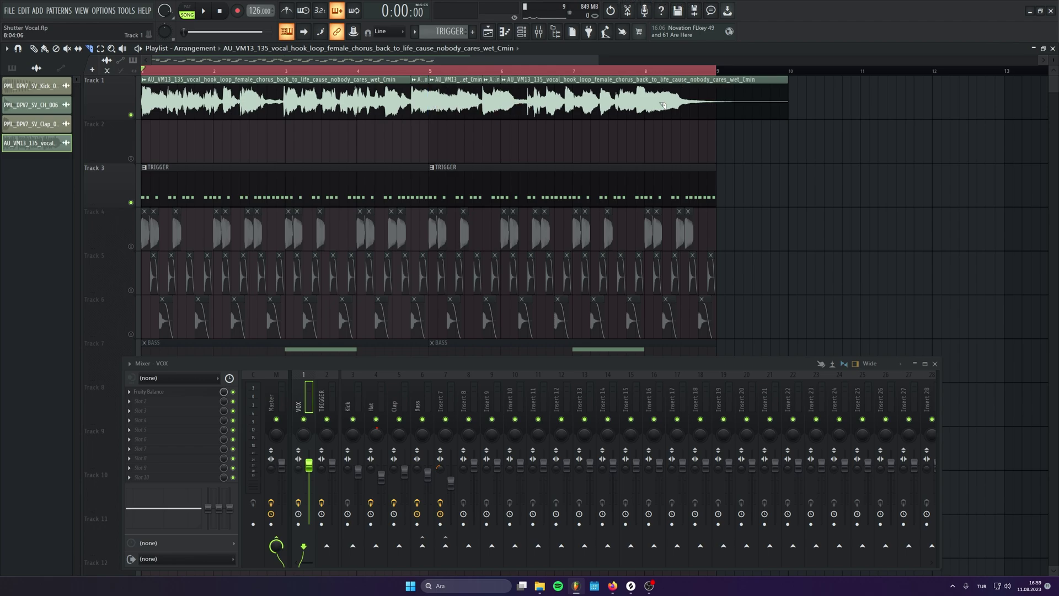
# Slice the vocal in bars 1 to 3 on Track 1 into shorter phrases, auditioning to find the cut points.
pyautogui.scroll(3, 230, 119)
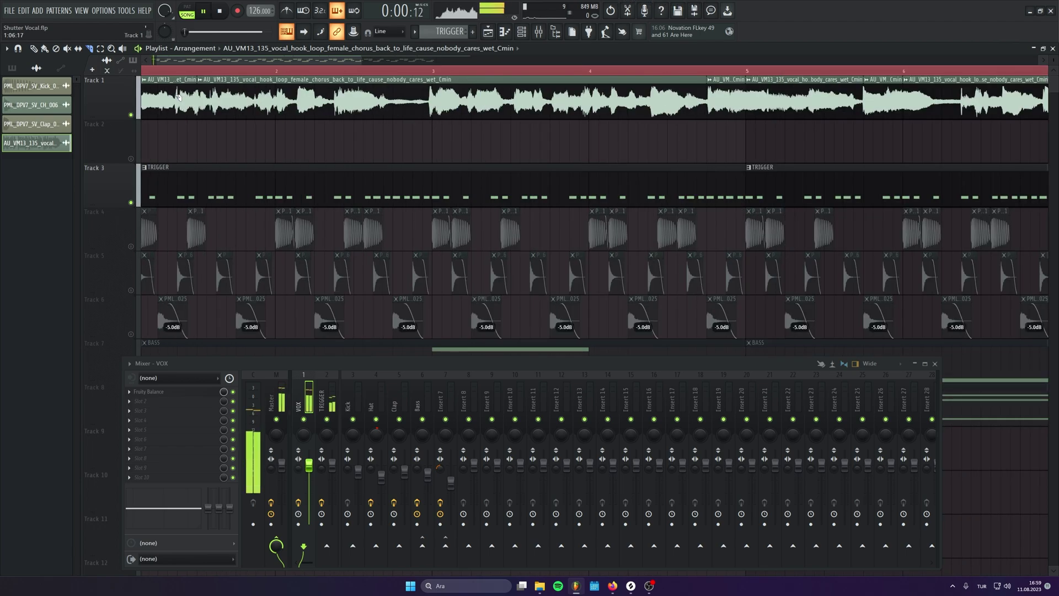
pyautogui.press('space')
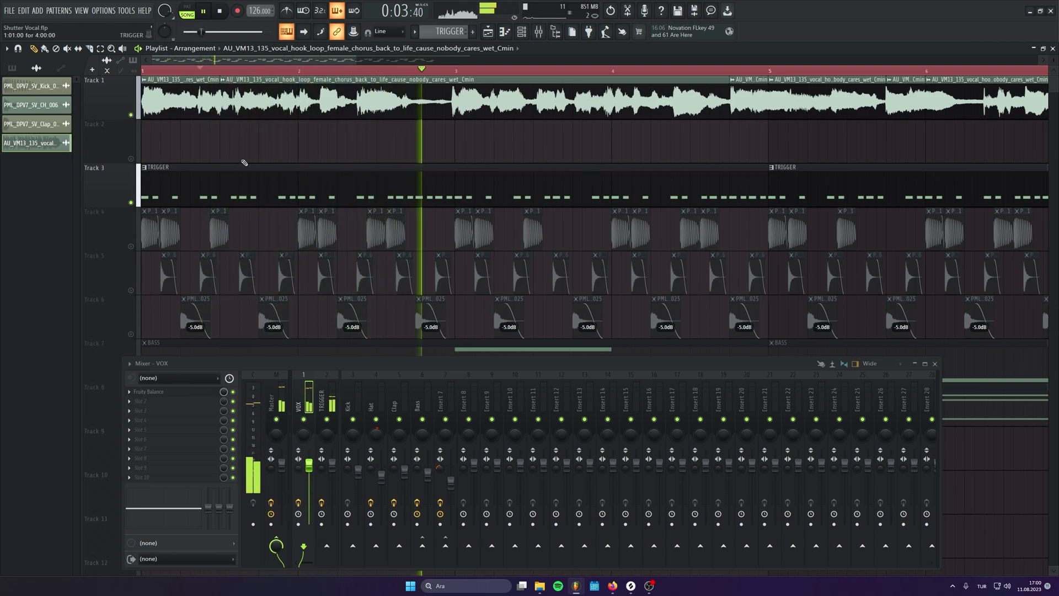
pyautogui.press('space')
pyautogui.press('c')
pyautogui.click(362, 104)
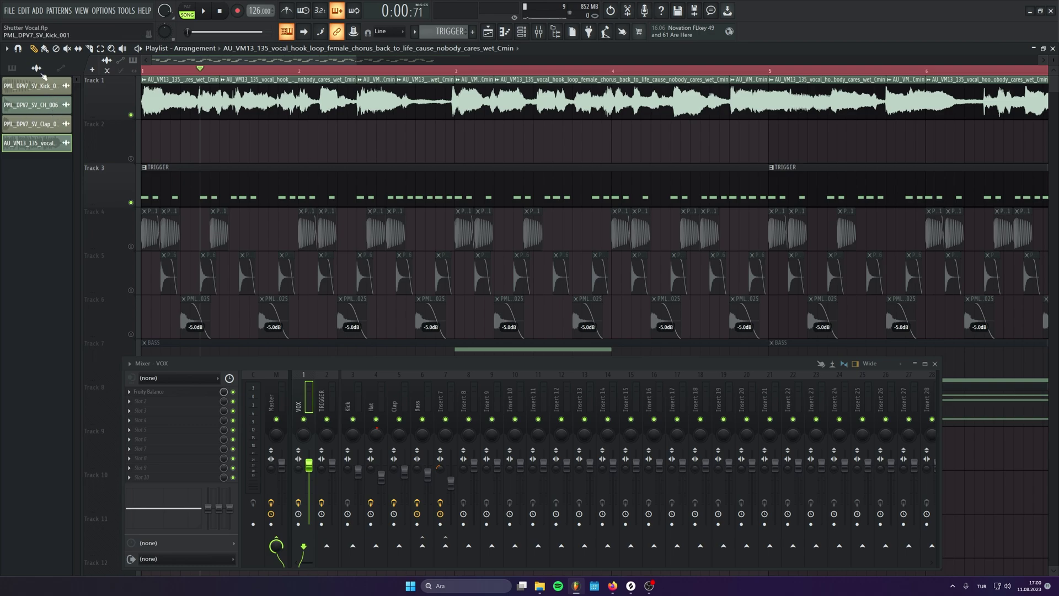
# Enable Track 2, fill its first bar with three vocal slices moved from Track 1, and mute Track 1.
pyautogui.moveTo(168, 94); pyautogui.dragTo(210, 131)
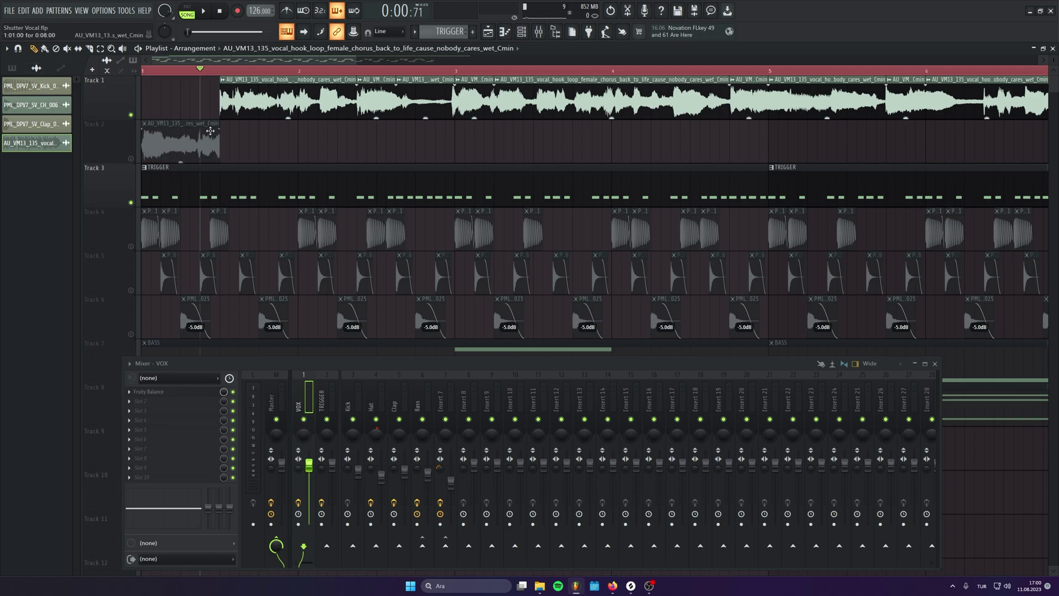
pyautogui.click(131, 158)
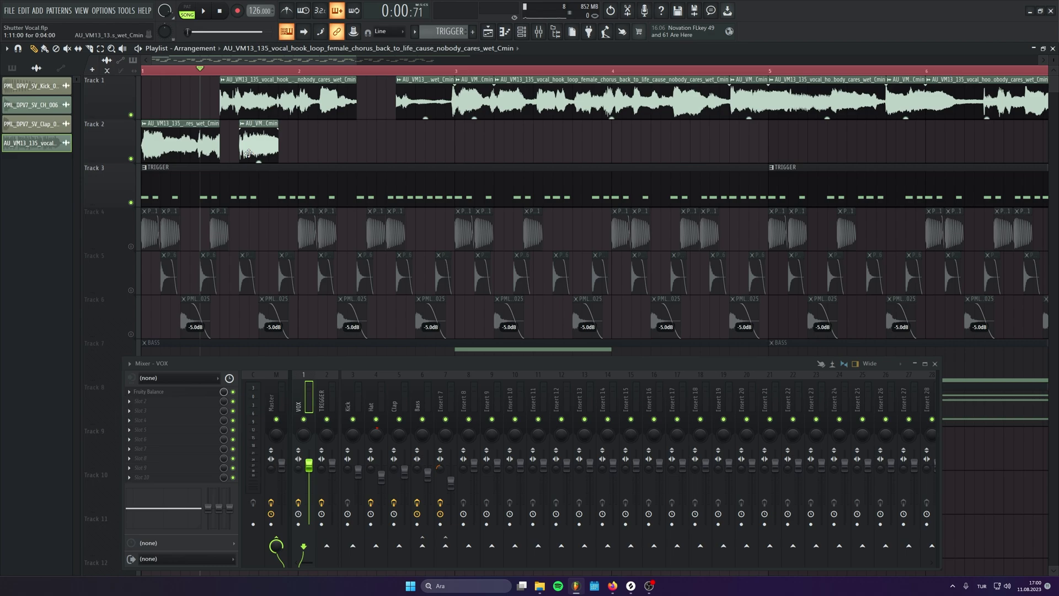
pyautogui.moveTo(249, 153); pyautogui.dragTo(229, 151)
pyautogui.rightClick(446, 106)
pyautogui.moveTo(471, 109); pyautogui.dragTo(275, 161)
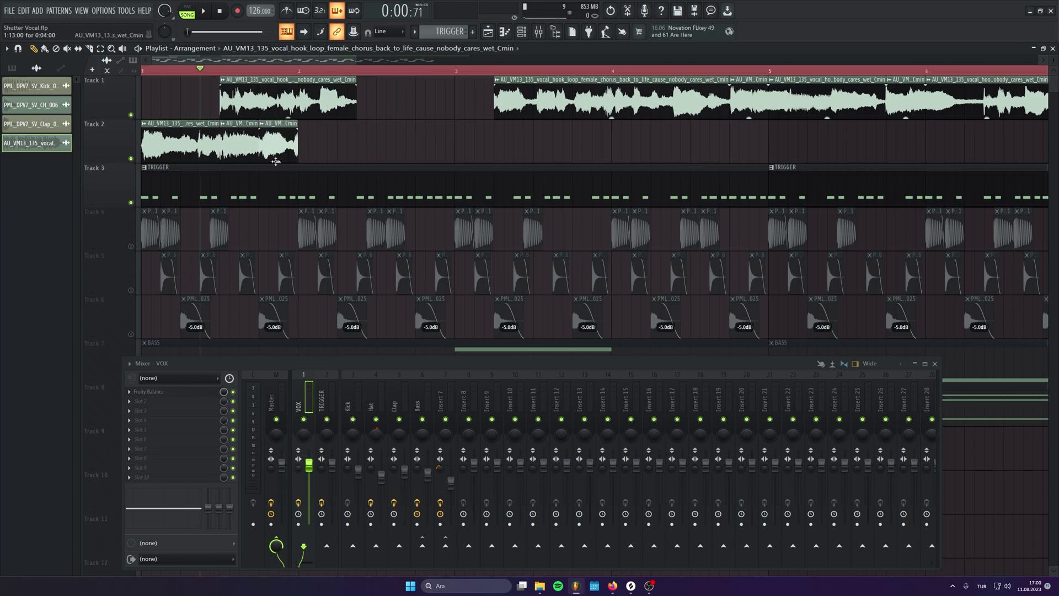
pyautogui.click(131, 114)
# Undo the last slice moves and rework the three vocal slices that fill bar 1 of Track 2.
pyautogui.press('space')
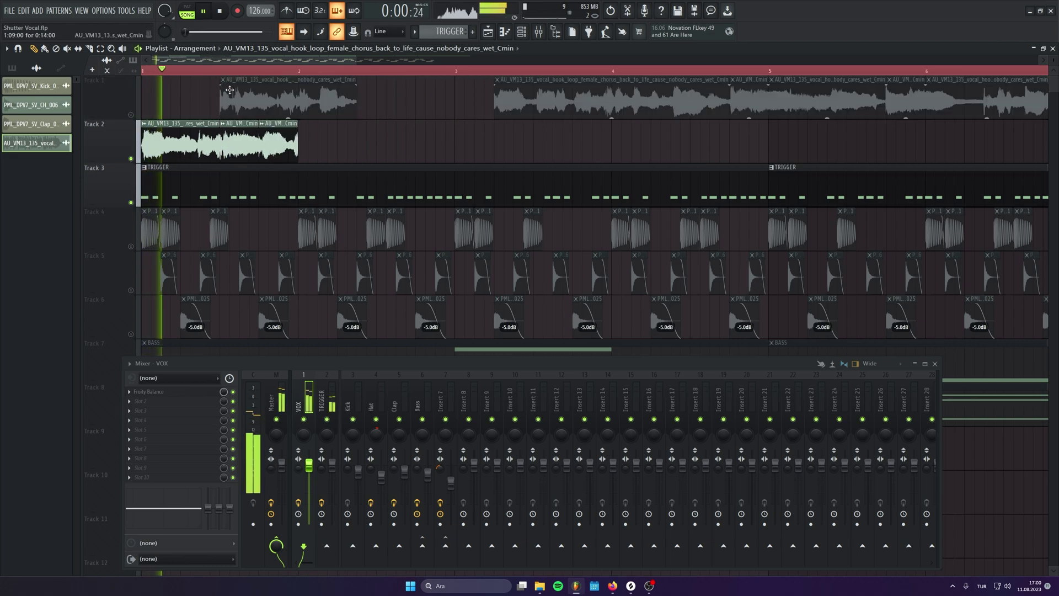
pyautogui.press('space')
pyautogui.hotkey('ctrl', 'z')
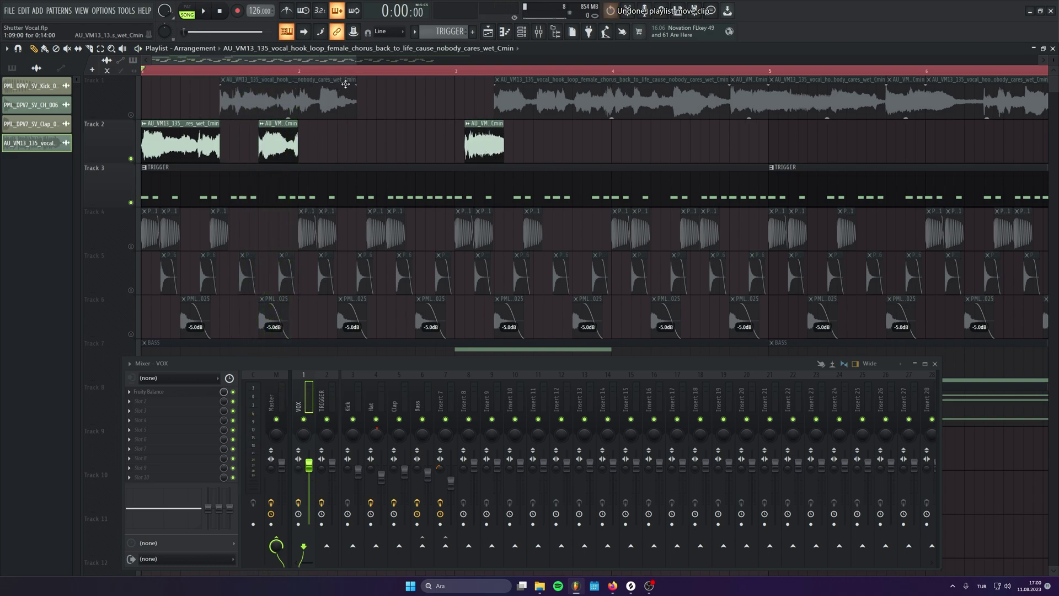
pyautogui.hotkey('ctrl', 'z')
pyautogui.hotkey('ctrl', 'z')
pyautogui.press('space')
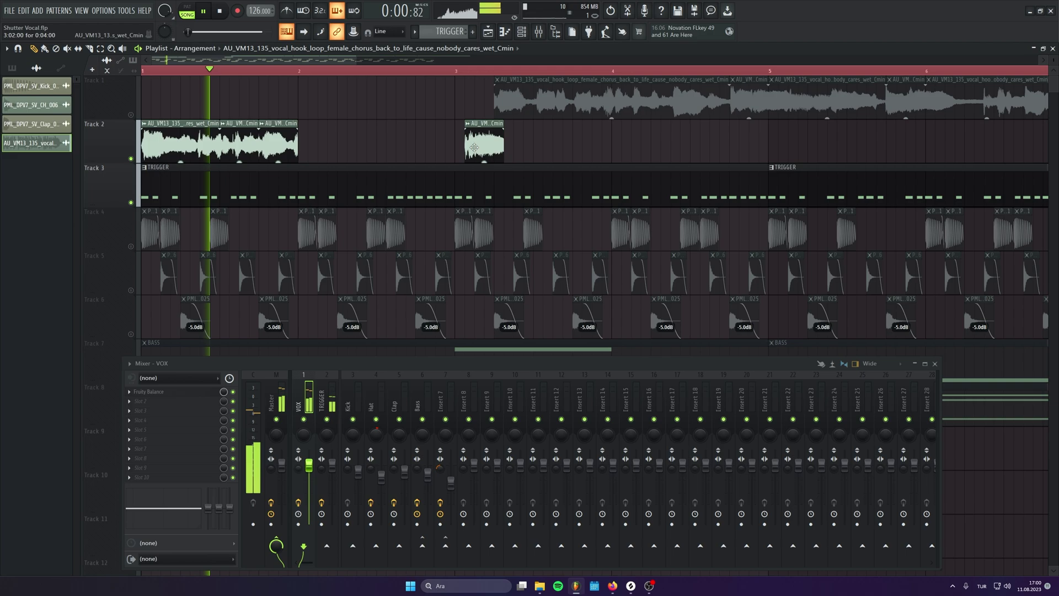
pyautogui.press('space')
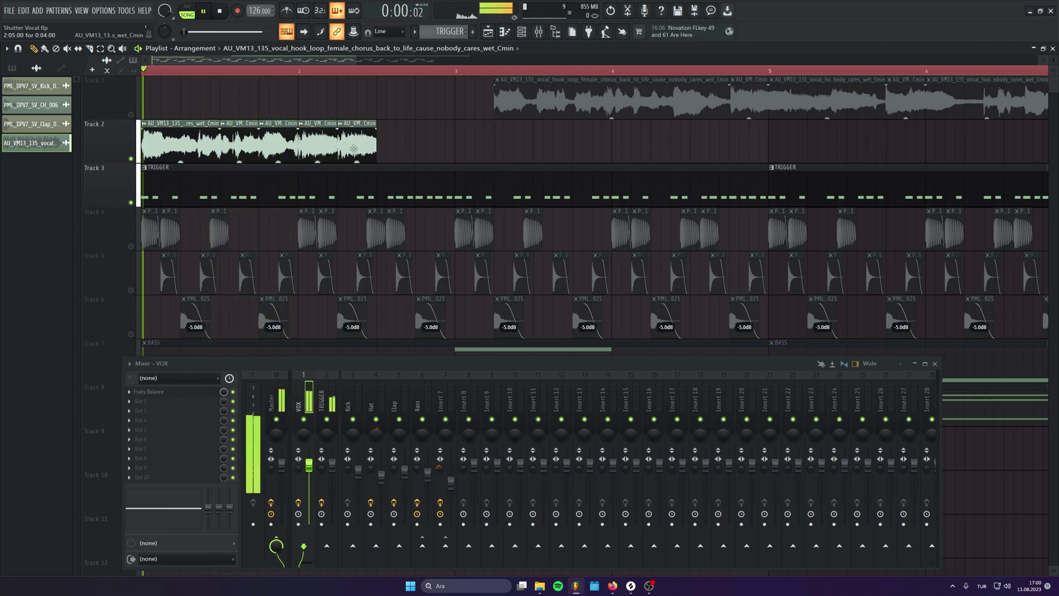
# Fill bar 2 of Track 2 with back-to-back copies of a short eighth-note vocal slice.
pyautogui.moveTo(422, 144); pyautogui.dragTo(377, 145)
pyautogui.moveTo(460, 146); pyautogui.dragTo(416, 145)
pyautogui.click(499, 147)
pyautogui.rightClick(502, 148)
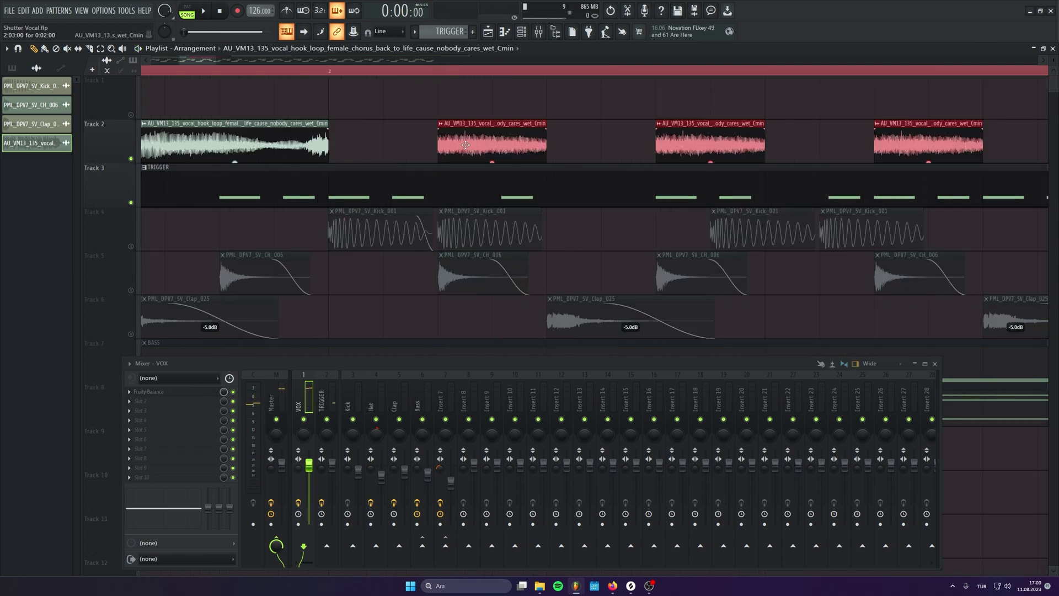
pyautogui.moveTo(513, 150); pyautogui.dragTo(404, 150)
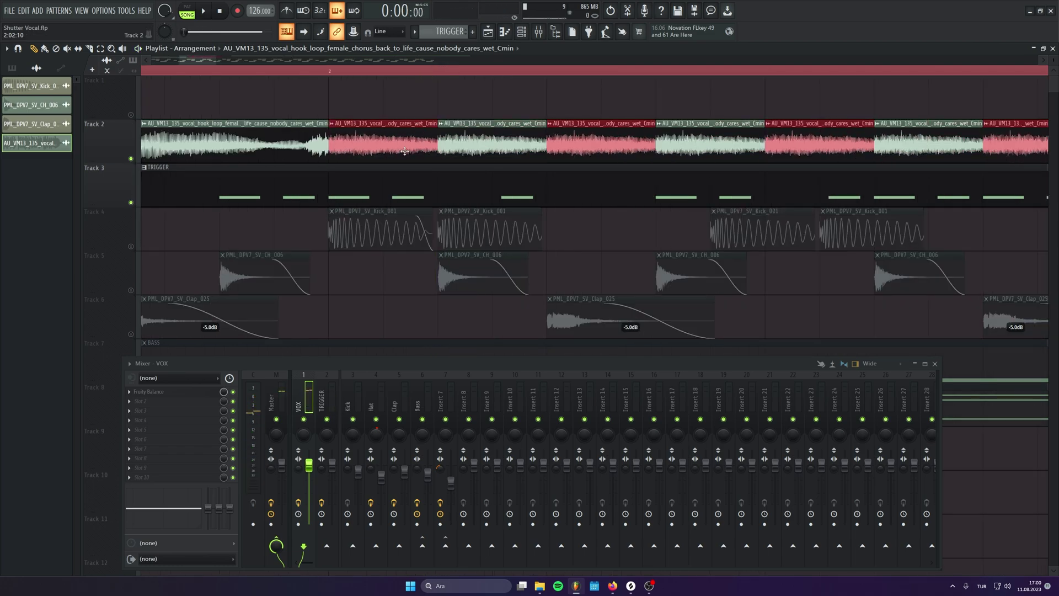
# Open bar 1 of Track 2 with two sixteenth-note repeats of the first vocal slice and play the pattern back.
pyautogui.scroll(-5, 257, 202)
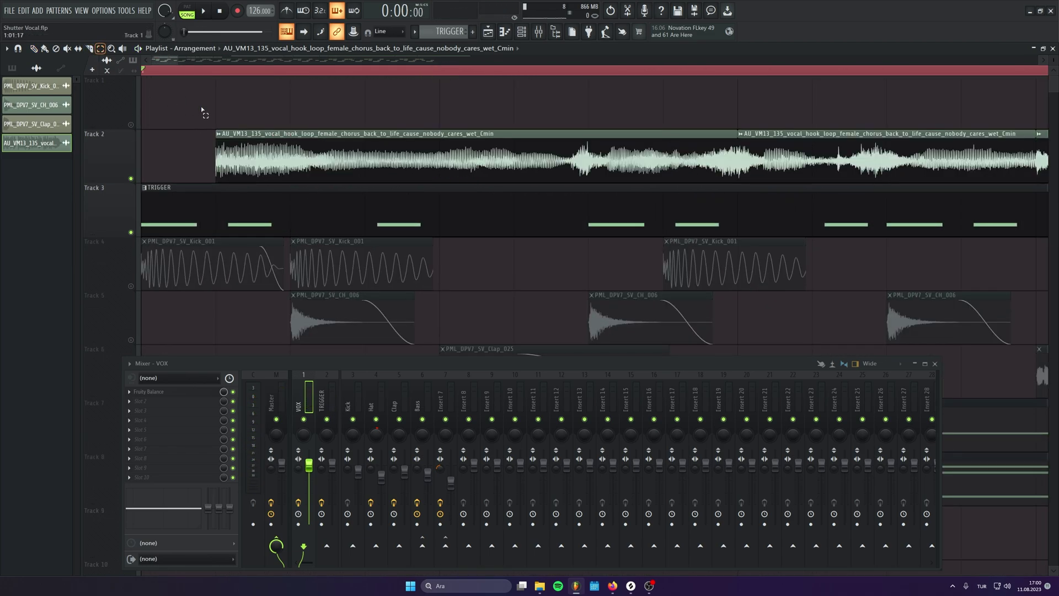
pyautogui.click(34, 48)
pyautogui.click(171, 152)
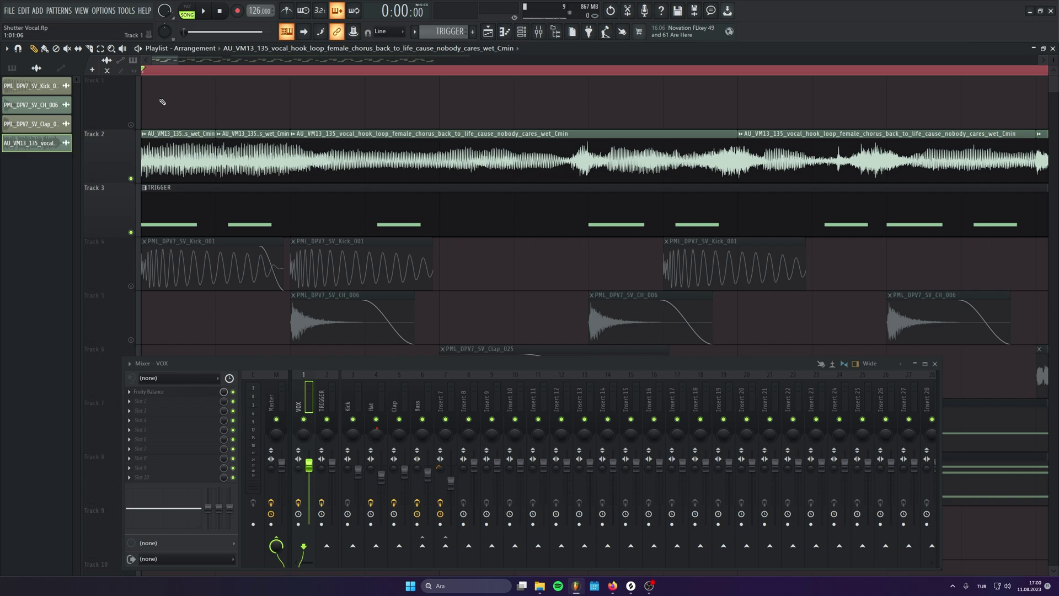
pyautogui.scroll(-3, 188, 124)
pyautogui.press('space')
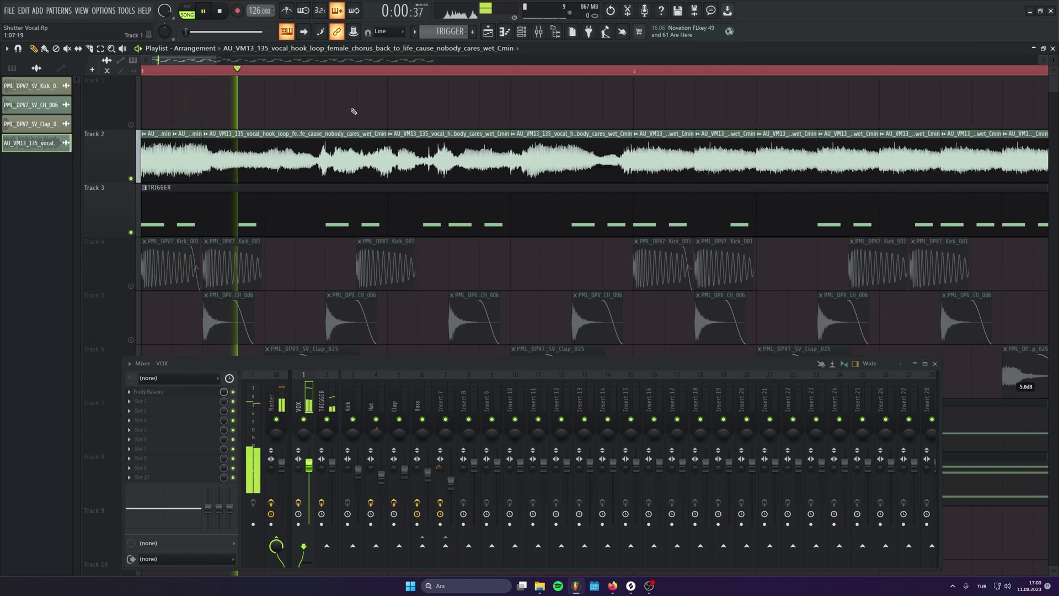
pyautogui.scroll(-2, 232, 232)
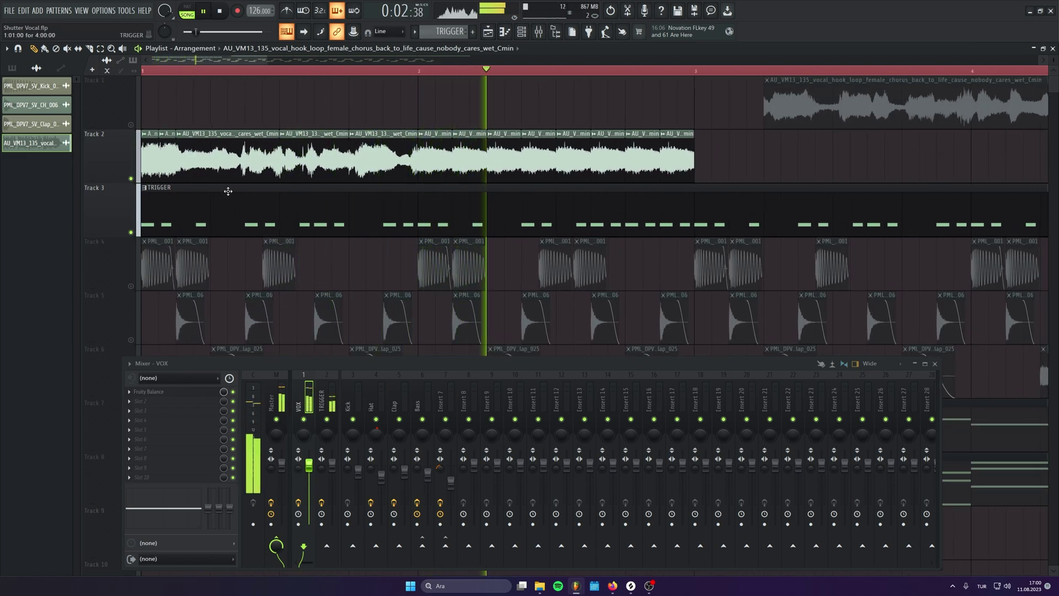
pyautogui.scroll(-3, 228, 190)
# Audition the vocal on Track 1, bring its slice from just before bar 6 to Track 2, and try it at beat 3 of bar 1.
pyautogui.click(389, 69)
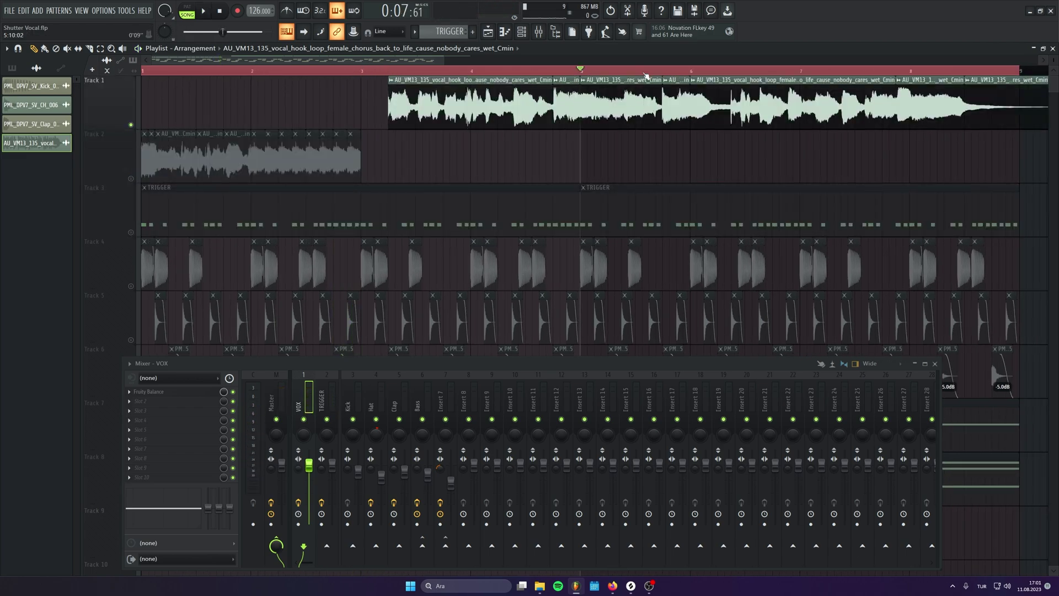
pyautogui.moveTo(680, 115); pyautogui.dragTo(392, 169)
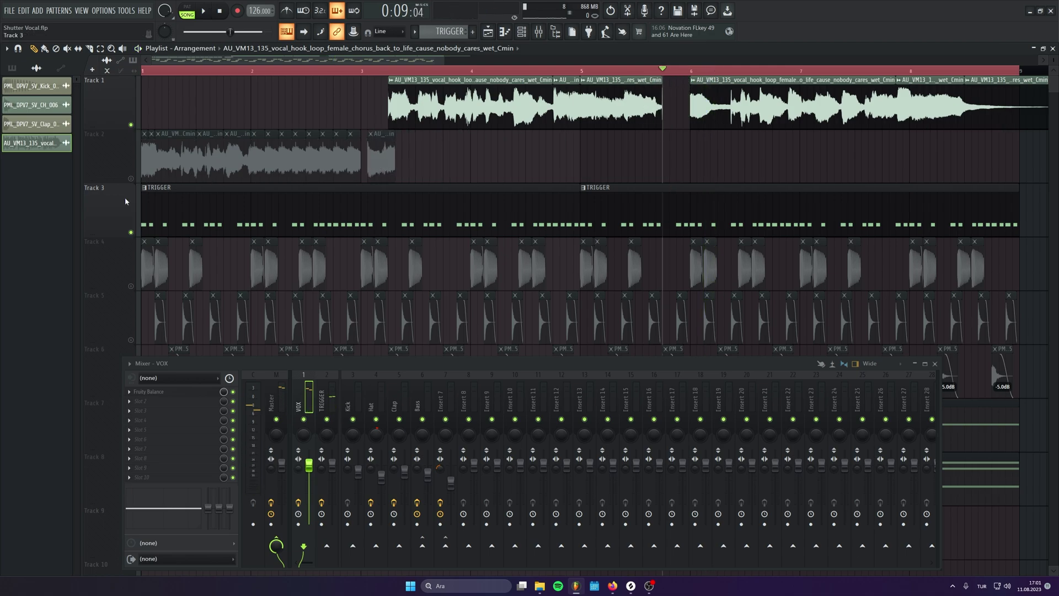
pyautogui.scroll(2, 125, 202)
pyautogui.moveTo(658, 160); pyautogui.dragTo(292, 164)
pyautogui.rightClick(290, 159)
pyautogui.click(131, 179)
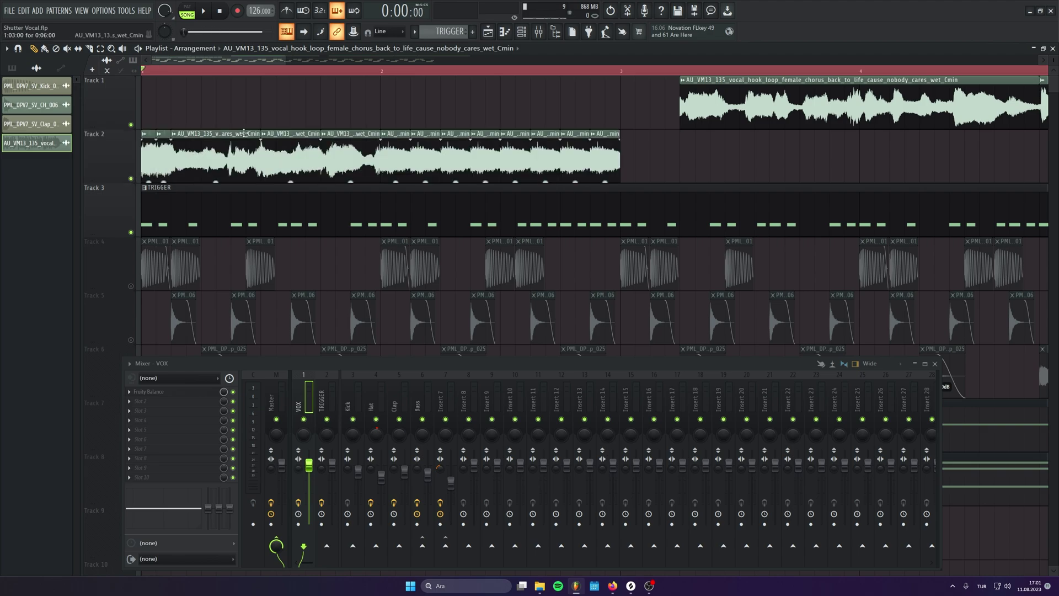
# Replace the last beat of bar 2 on Track 2 with a one-beat vocal slice from Track 1.
pyautogui.press('space')
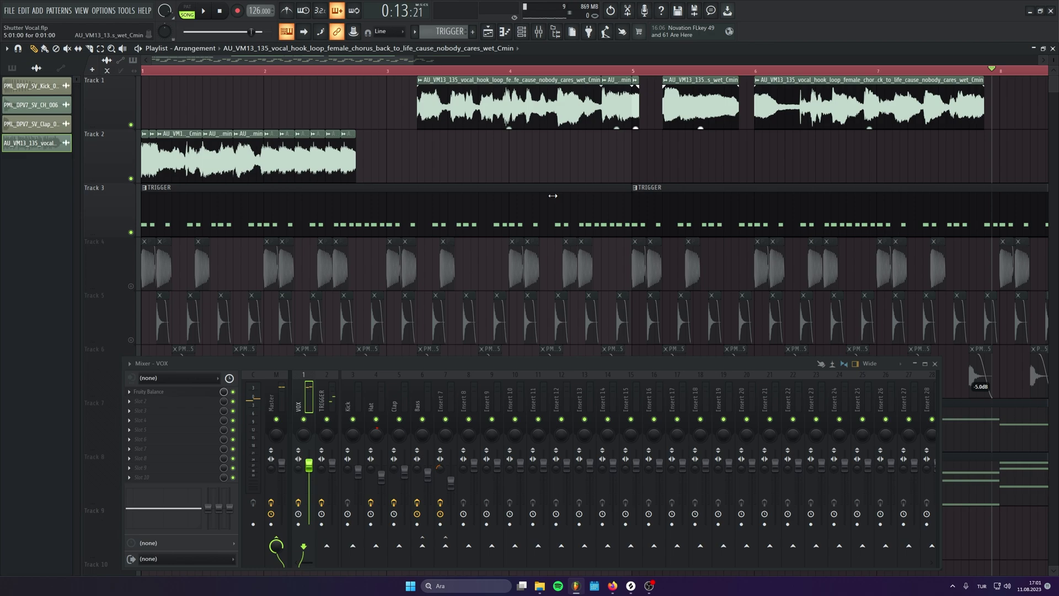
pyautogui.moveTo(552, 196); pyautogui.dragTo(383, 168)
pyautogui.scroll(1, 336, 177)
pyautogui.scroll(2, 346, 182)
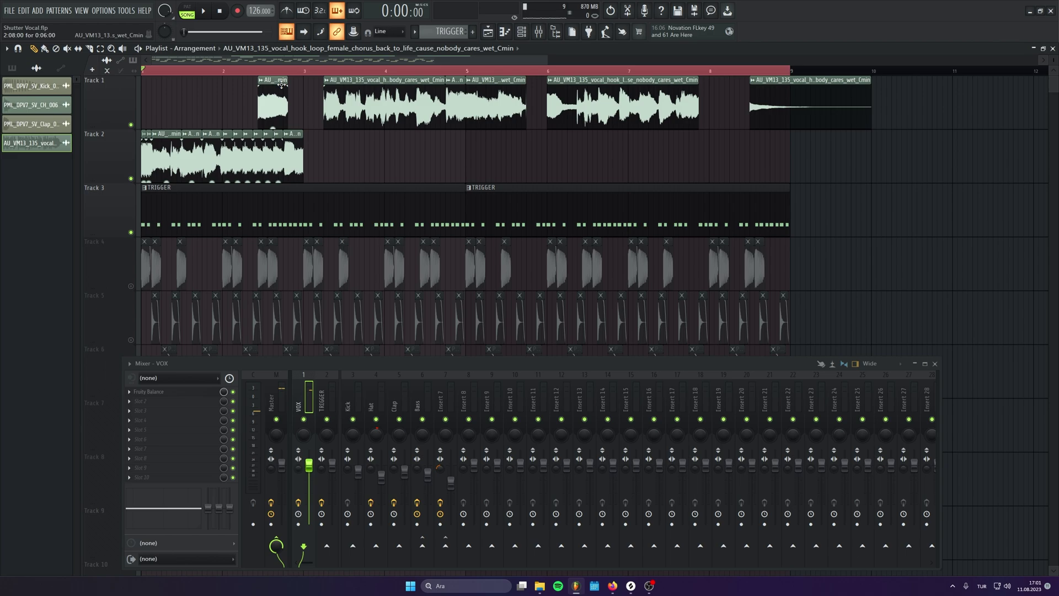
# Mute Track 1, duplicate the two-bar vocal pattern on Track 2 into bars 3 and 4, and play it through.
pyautogui.moveTo(356, 157); pyautogui.dragTo(142, 134)
pyautogui.click(132, 126)
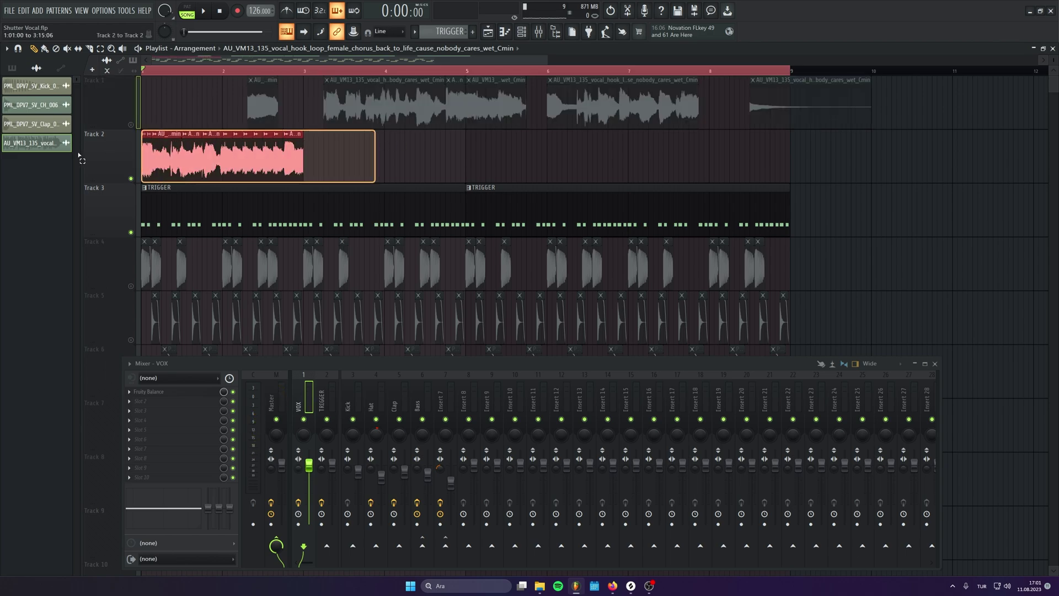
pyautogui.moveTo(295, 160); pyautogui.dragTo(457, 161)
pyautogui.press('space')
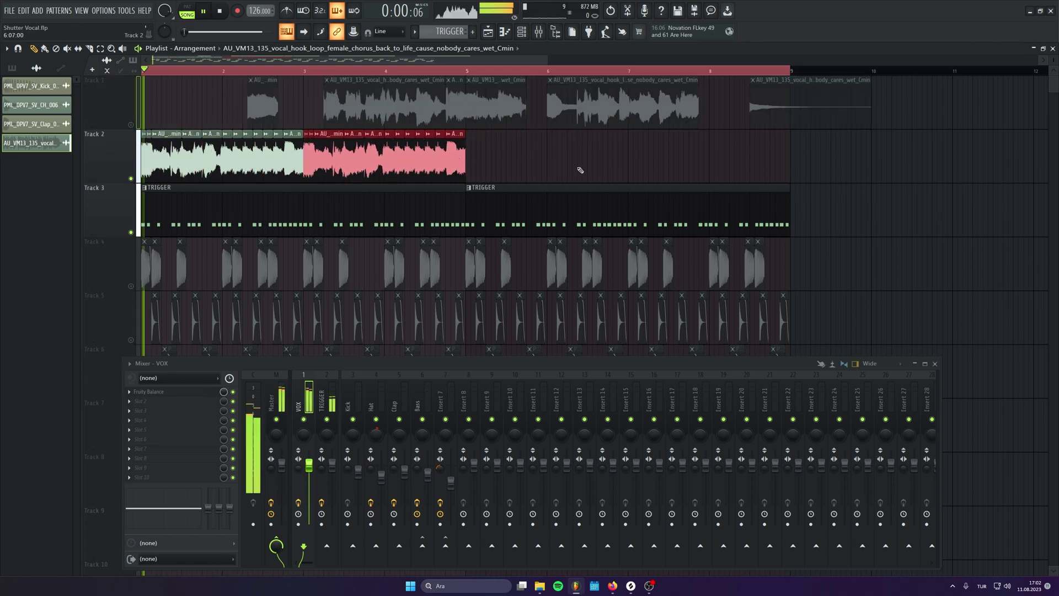
pyautogui.moveTo(581, 170); pyautogui.dragTo(608, 170)
pyautogui.scroll(1, 290, 201)
pyautogui.scroll(3, 291, 201)
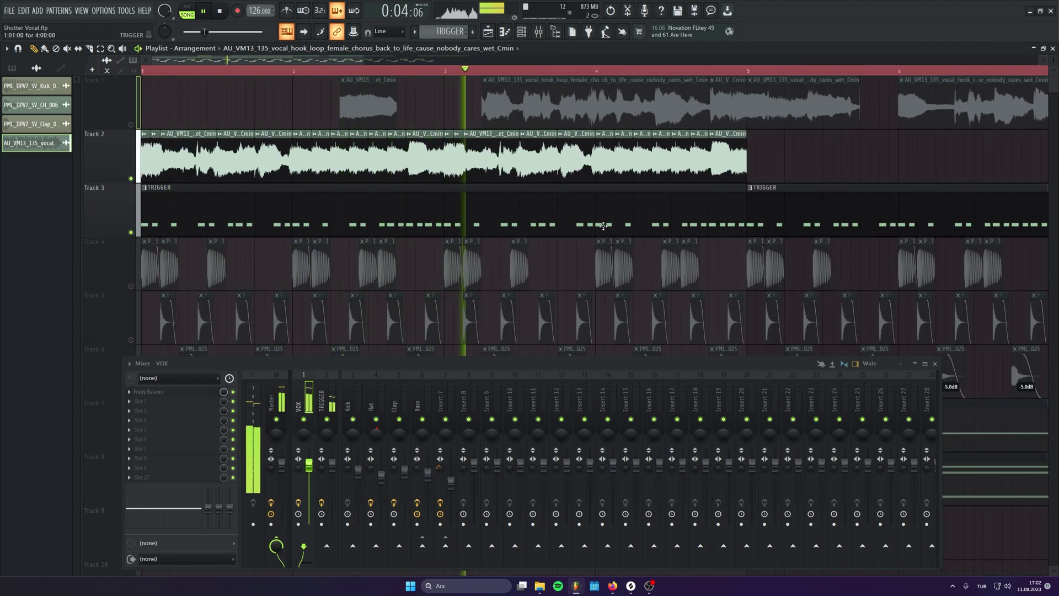
pyautogui.moveTo(595, 227); pyautogui.dragTo(369, 217)
pyautogui.scroll(2, 438, 201)
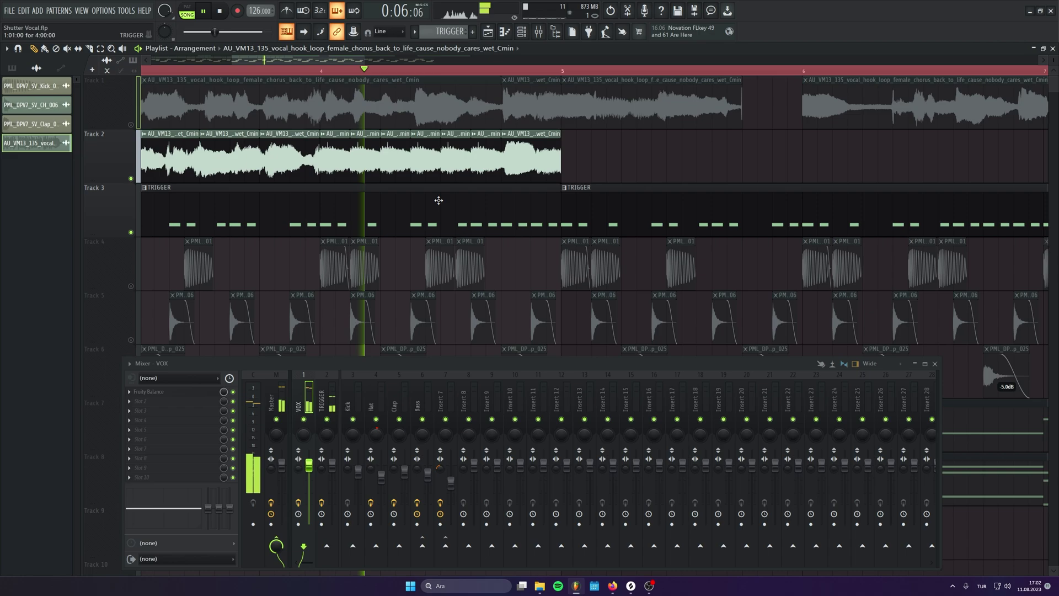
pyautogui.scroll(-3, 444, 177)
# Vary the second half of bar 4 on Track 2 with different vocal slices and trim the last one to end at bar 5.
pyautogui.press('space')
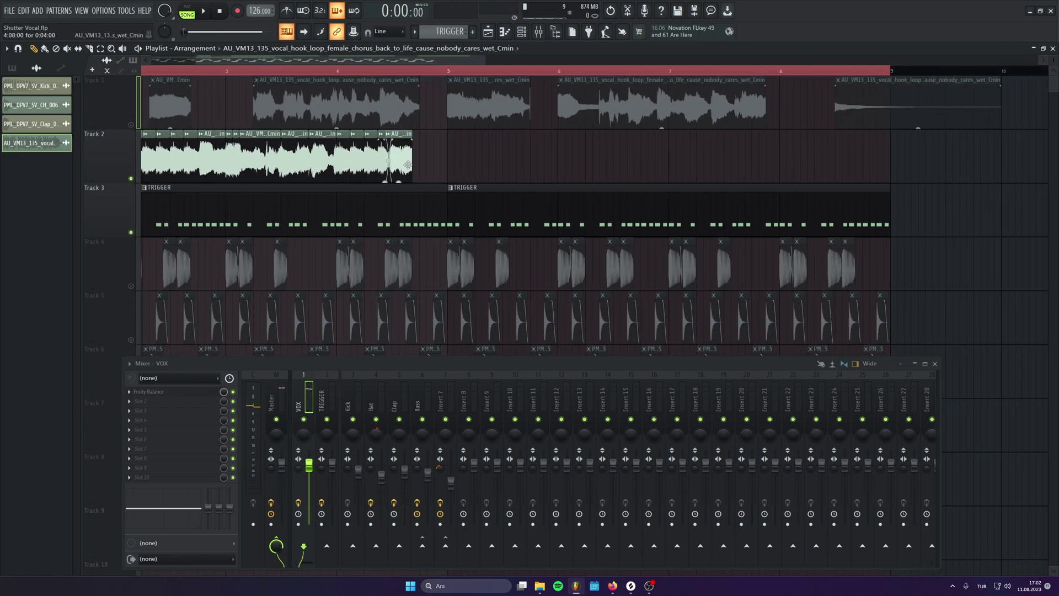
pyautogui.click(364, 75)
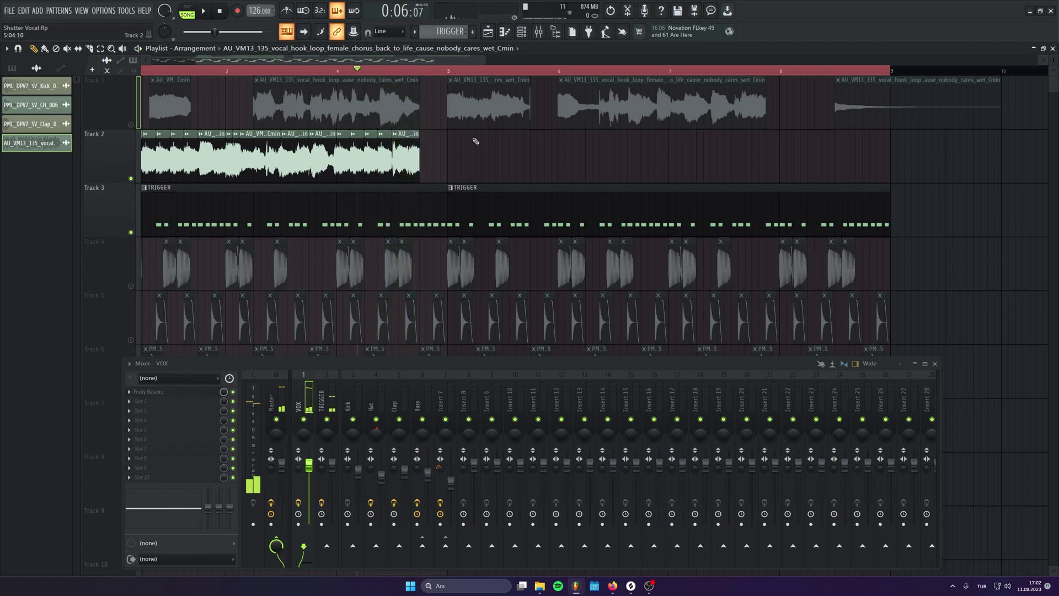
pyautogui.press('space')
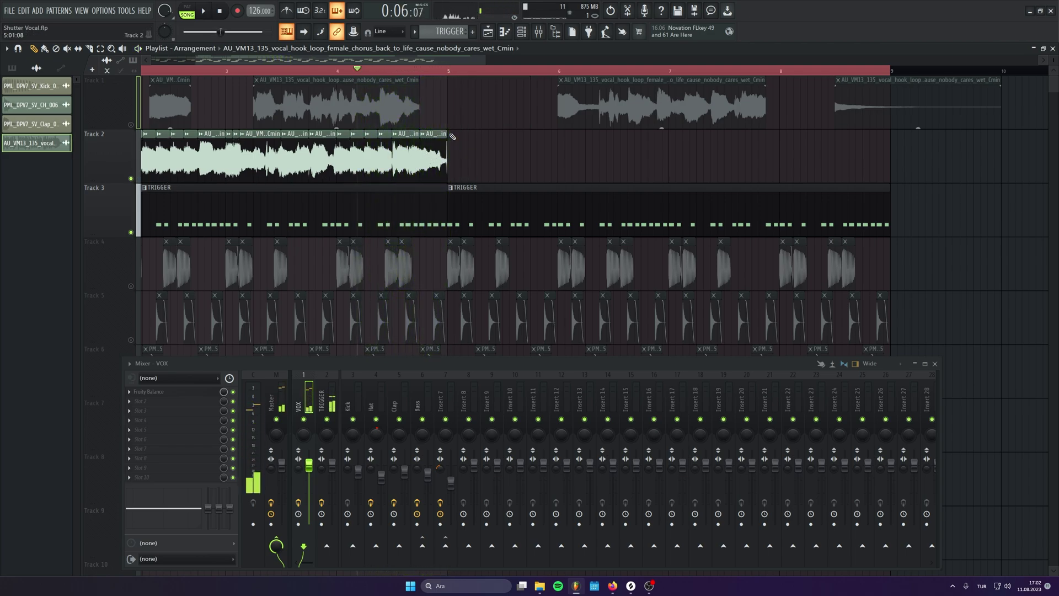
pyautogui.press('space')
pyautogui.moveTo(447, 149); pyautogui.dragTo(440, 150)
pyautogui.click(446, 154)
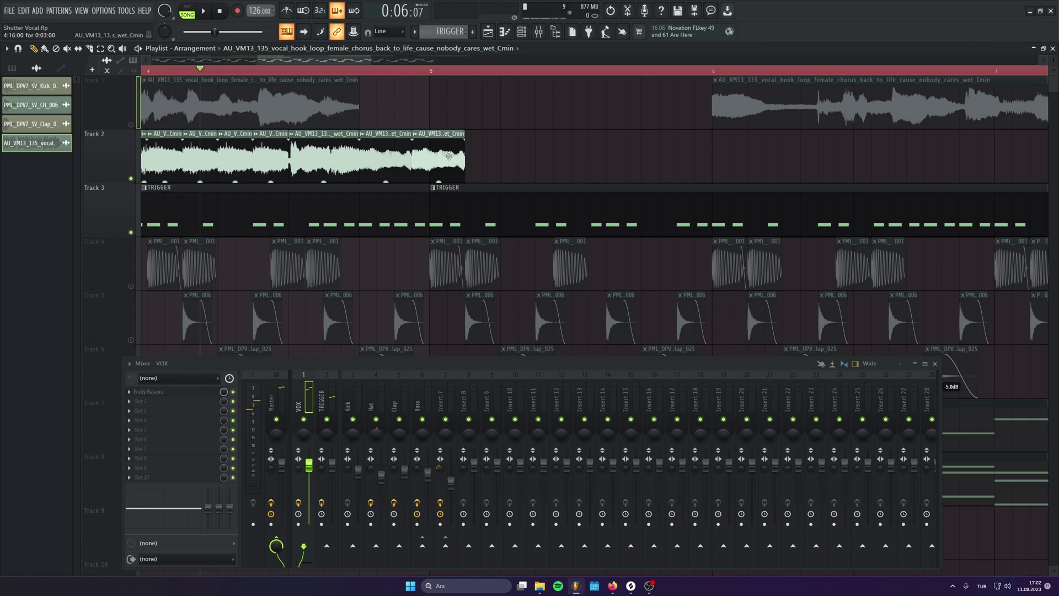
pyautogui.press('space')
pyautogui.moveTo(464, 148); pyautogui.dragTo(434, 143)
# Duplicate the four-bar vocal pattern on Track 2 and align the copy to start at bar 5.
pyautogui.scroll(-5, 434, 142)
pyautogui.press('space')
pyautogui.hotkey('ctrl', 'b')
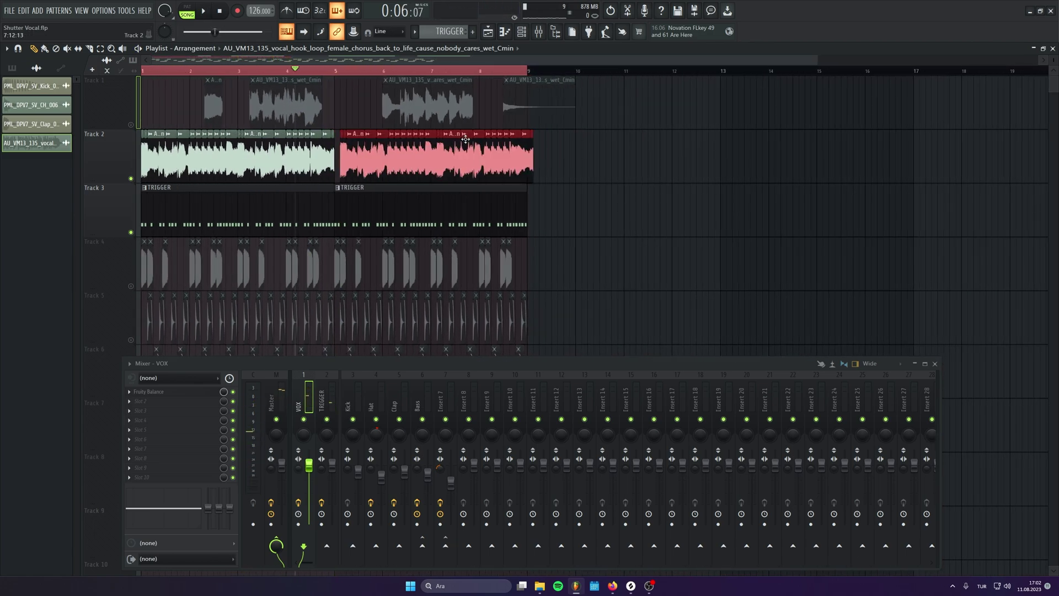
pyautogui.moveTo(466, 139); pyautogui.dragTo(459, 139)
pyautogui.click(613, 206)
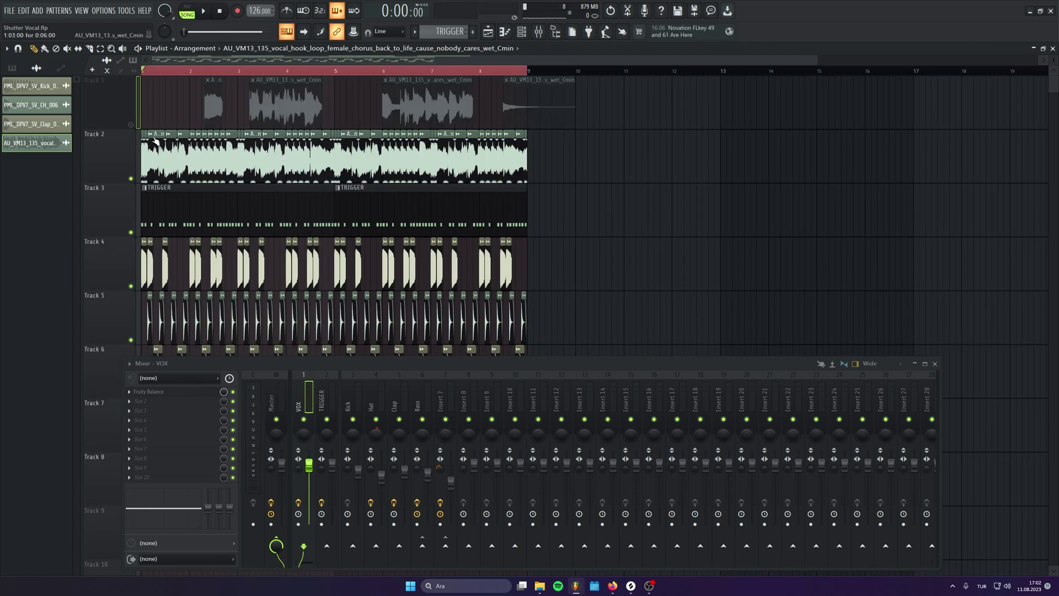
# Play the arrangement from the start with the drum, bass and pad tracks enabled, and save the project.
pyautogui.moveTo(309, 78); pyautogui.dragTo(141, 78)
pyautogui.scroll(-3, 709, 153)
pyautogui.press('space')
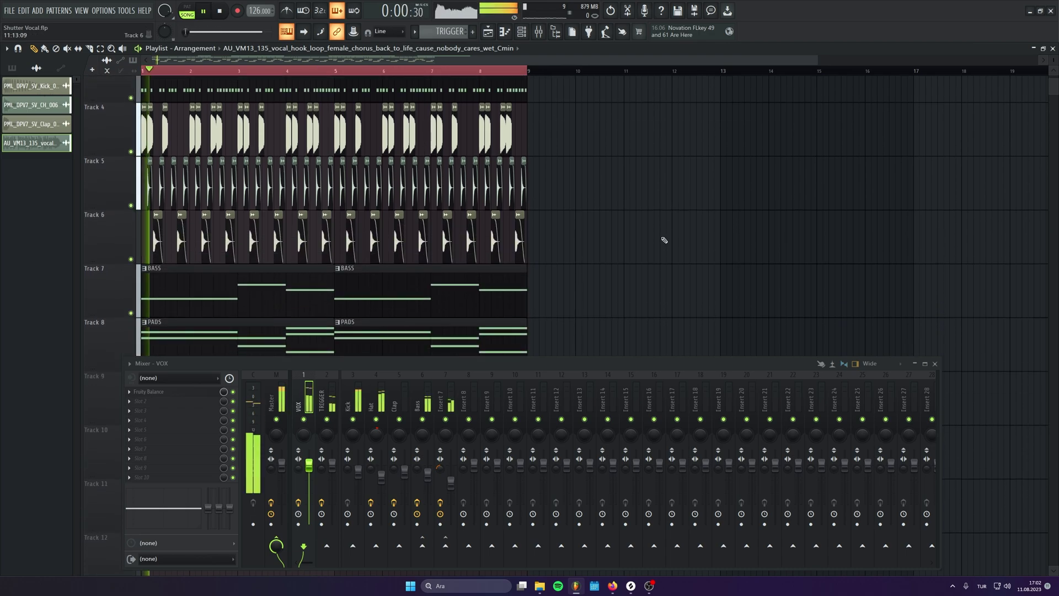
pyautogui.scroll(-3, 664, 243)
pyautogui.scroll(1, 661, 254)
pyautogui.hotkey('ctrl', 's')
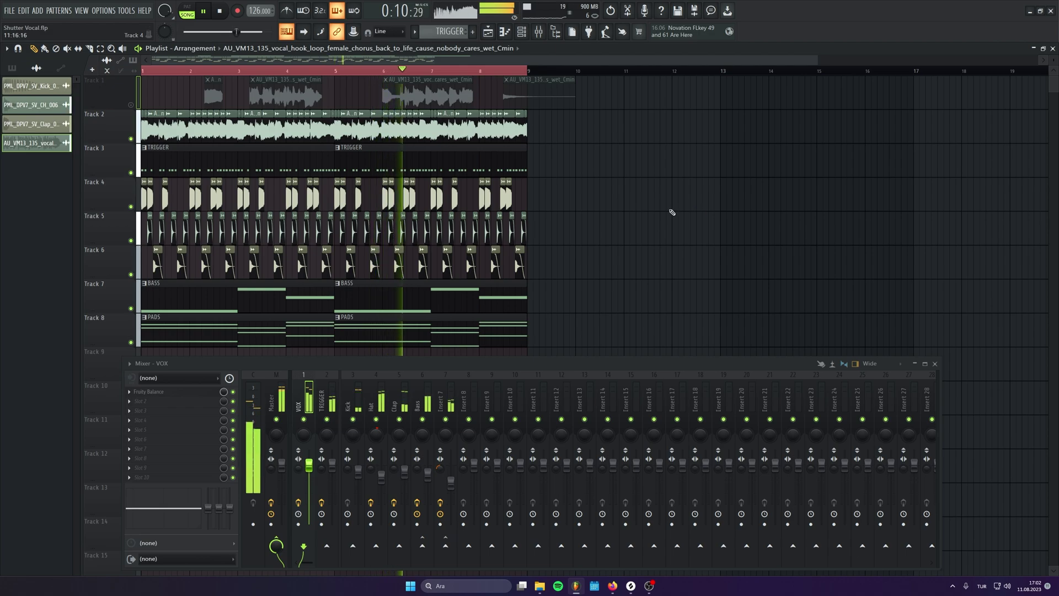
# Replay the opening, insert an empty track above the chopped vocal, and move the beat 3 slice of bar 1 onto it at bar 4.
pyautogui.scroll(3, 667, 211)
pyautogui.press('space')
pyautogui.press('space')
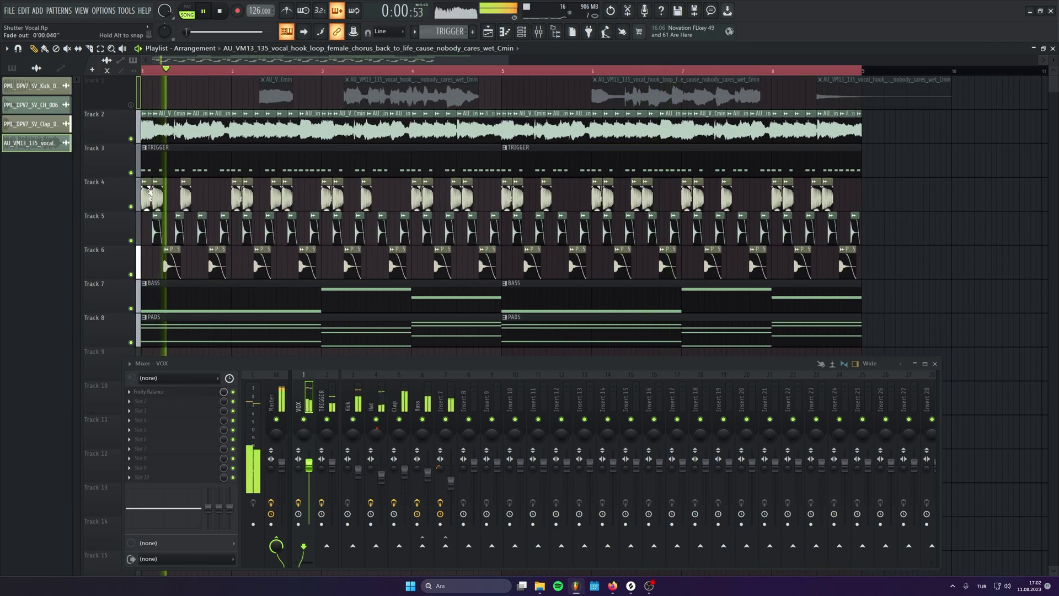
pyautogui.scroll(4, 150, 192)
pyautogui.scroll(-4, 217, 196)
pyautogui.press('space')
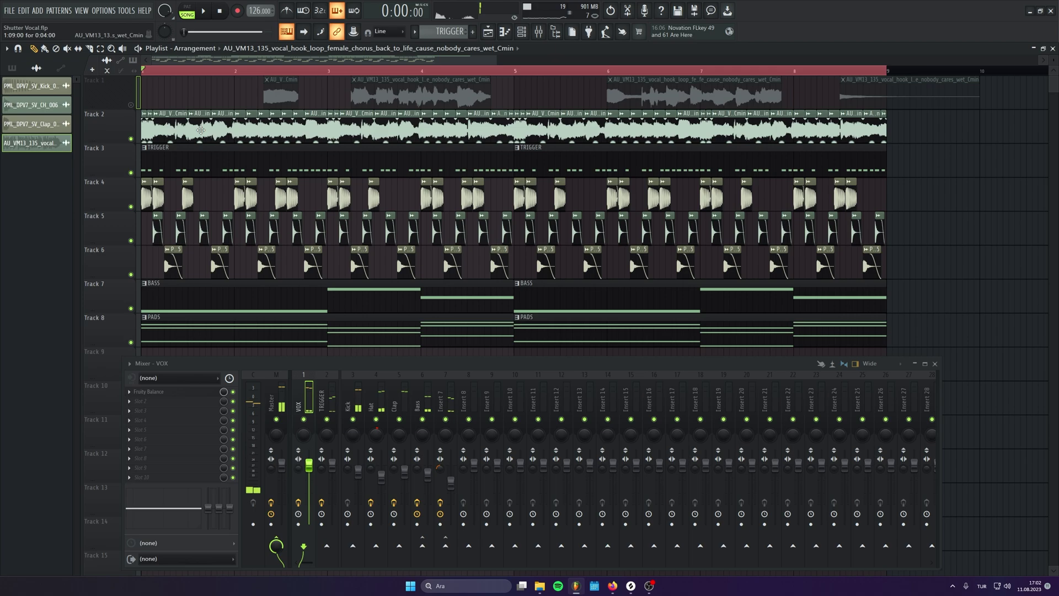
pyautogui.rightClick(132, 125)
pyautogui.click(165, 305)
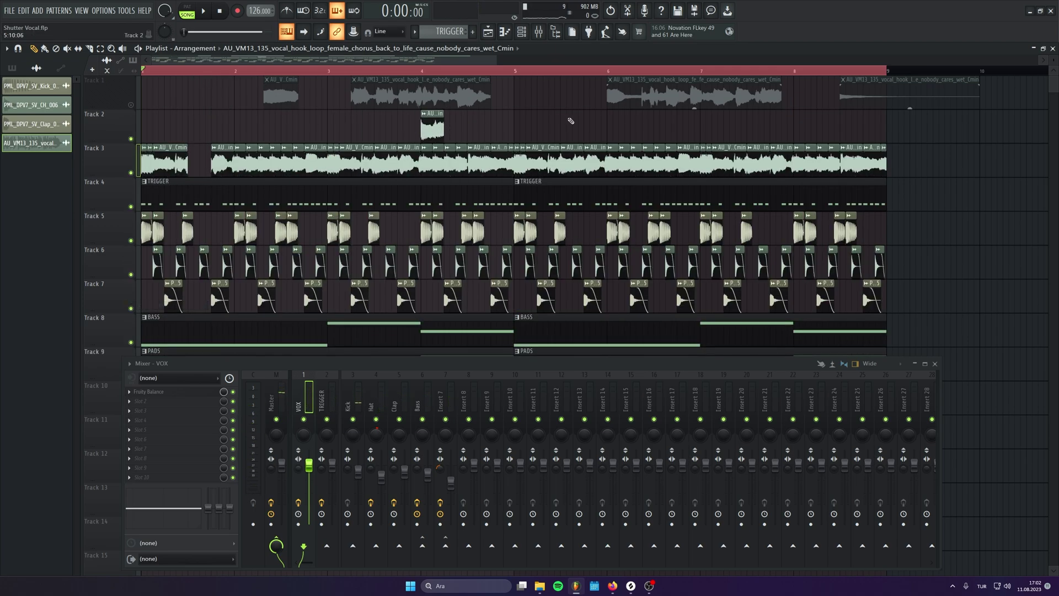
# Fill the gap at beat 3 of bar 1 on Track 3 with copies of the two short opening slices and play it.
pyautogui.moveTo(620, 95); pyautogui.dragTo(206, 135)
pyautogui.rightClick(204, 137)
pyautogui.scroll(-1, 192, 167)
pyautogui.scroll(2, 193, 169)
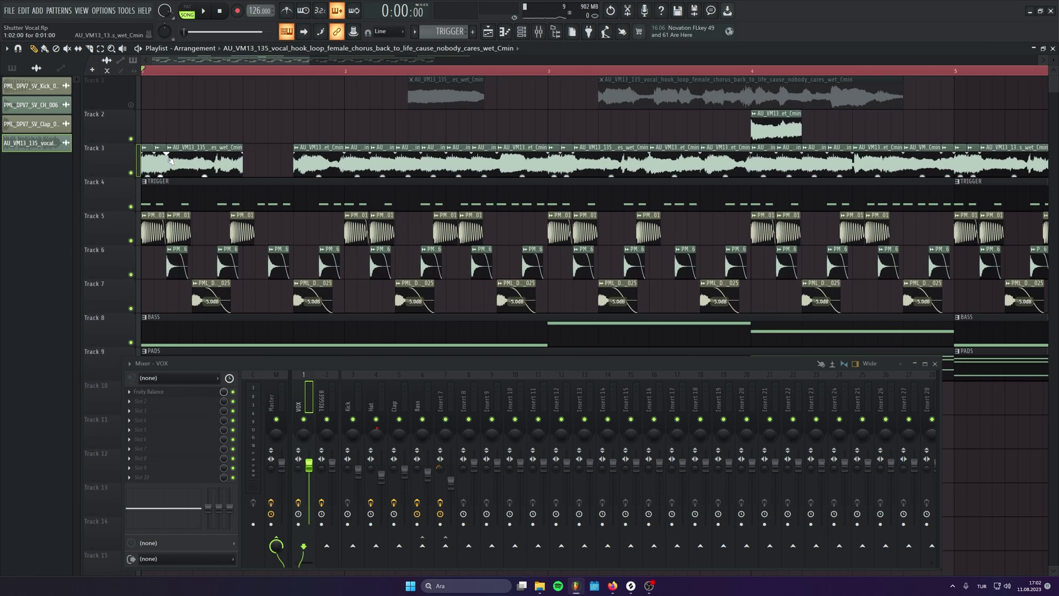
pyautogui.click(157, 147)
pyautogui.click(170, 150)
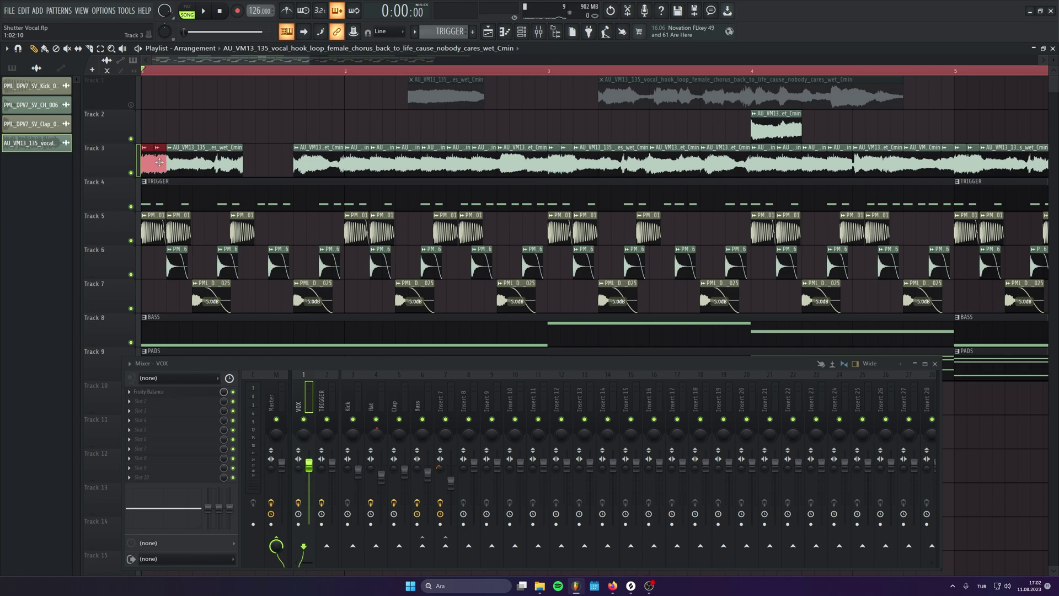
pyautogui.press('space')
# Delete the leftover vocal slice from Track 2.
pyautogui.scroll(-2, 278, 166)
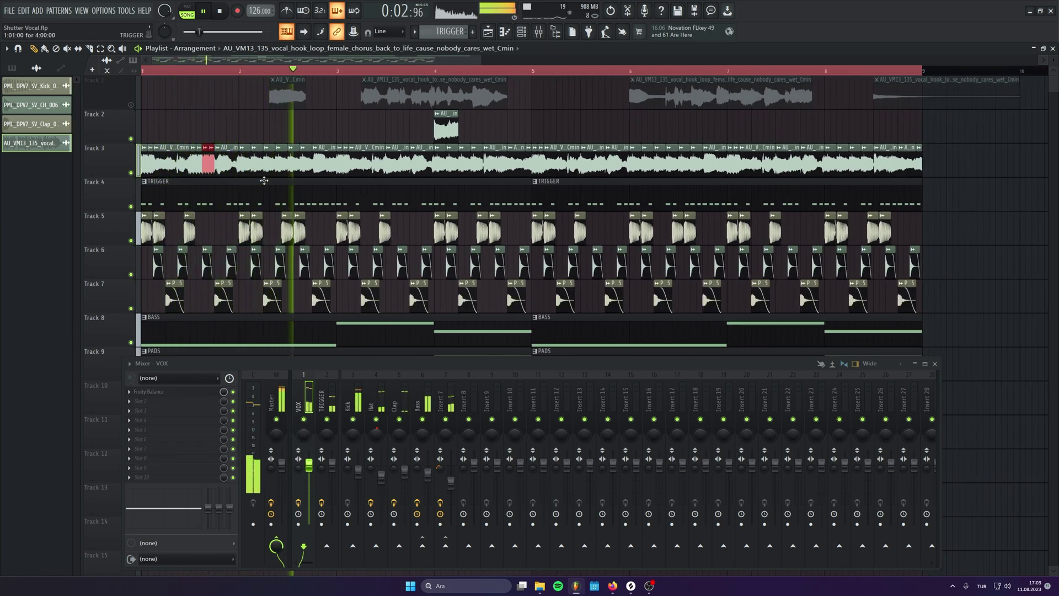
pyautogui.moveTo(437, 125); pyautogui.dragTo(554, 125)
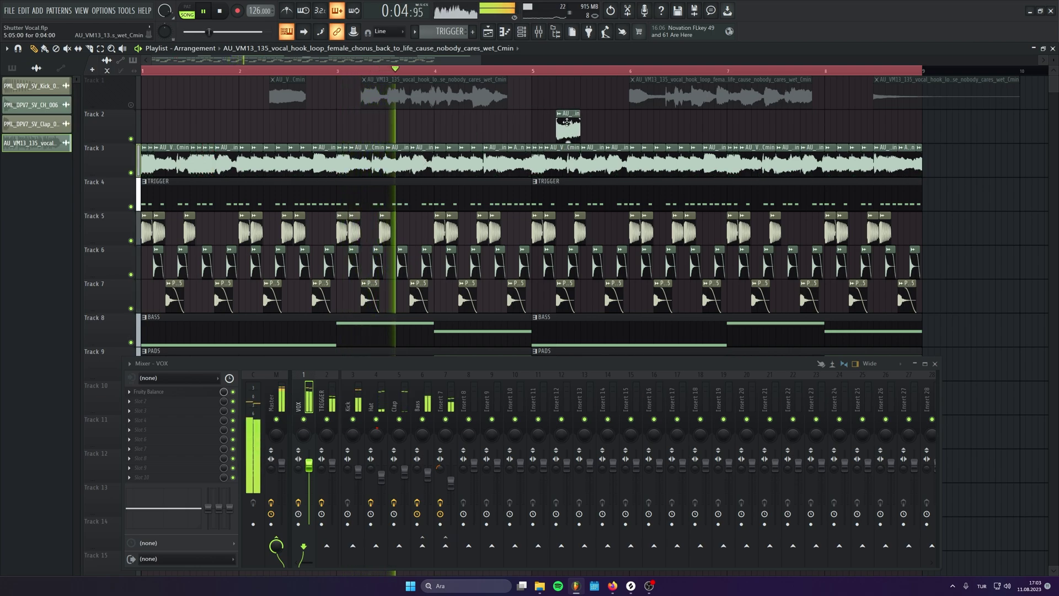
pyautogui.rightClick(560, 126)
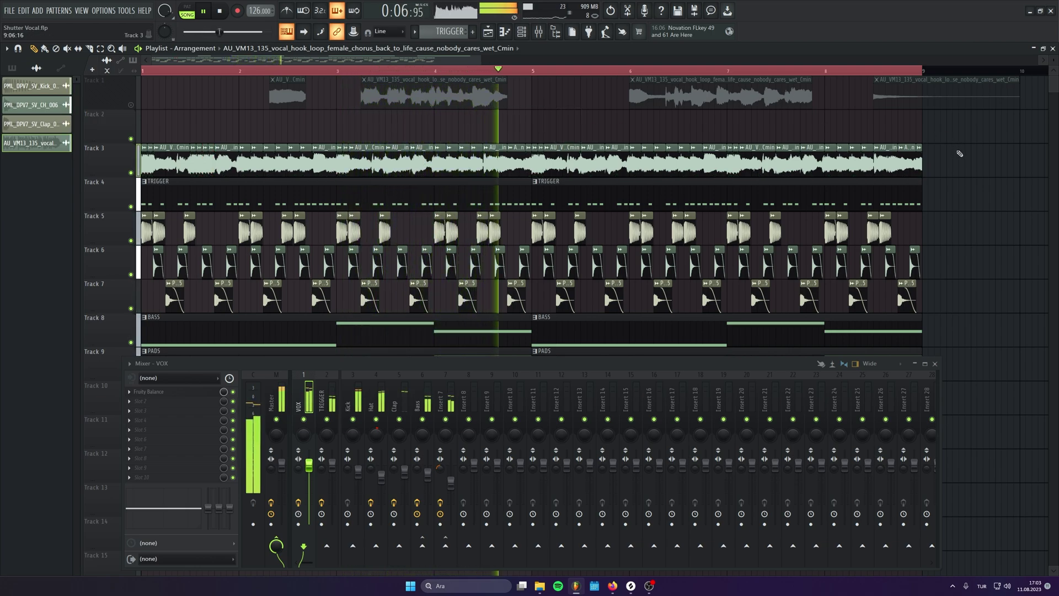
# Clear the Track 3 vocal slices from beat 4 of bar 4 onward, and fill that beat with another slice.
pyautogui.press('space')
pyautogui.moveTo(946, 157)
pyautogui.mouseDown()
pyautogui.moveTo(539, 166)
pyautogui.moveTo(532, 115)
pyautogui.moveTo(485, 120)
pyautogui.mouseUp()
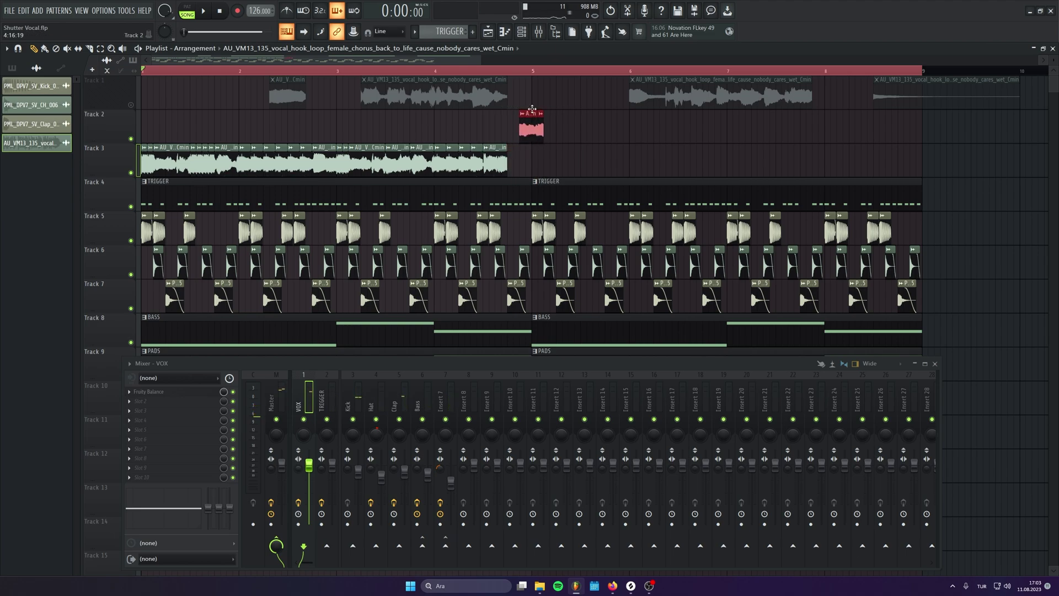
pyautogui.moveTo(729, 107); pyautogui.dragTo(521, 174)
pyautogui.press('space')
pyautogui.click(493, 70)
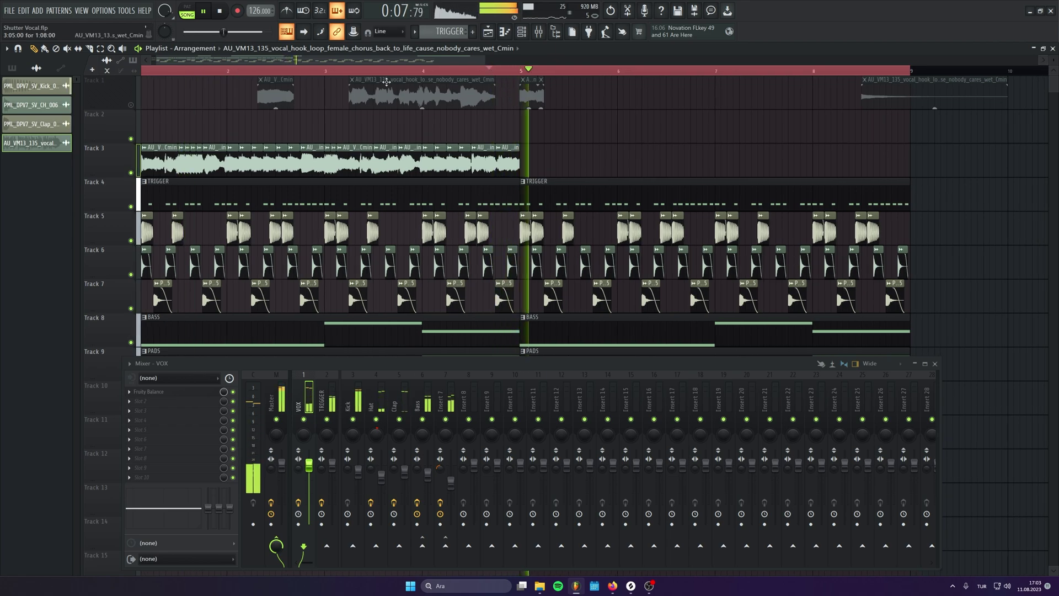
# Copy the four-bar chopped vocal on Track 3 to bars 5 to 8 and delete the stray slice on Track 2.
pyautogui.press('space')
pyautogui.moveTo(362, 128); pyautogui.dragTo(584, 156)
pyautogui.press('space')
pyautogui.moveTo(684, 162); pyautogui.dragTo(144, 161)
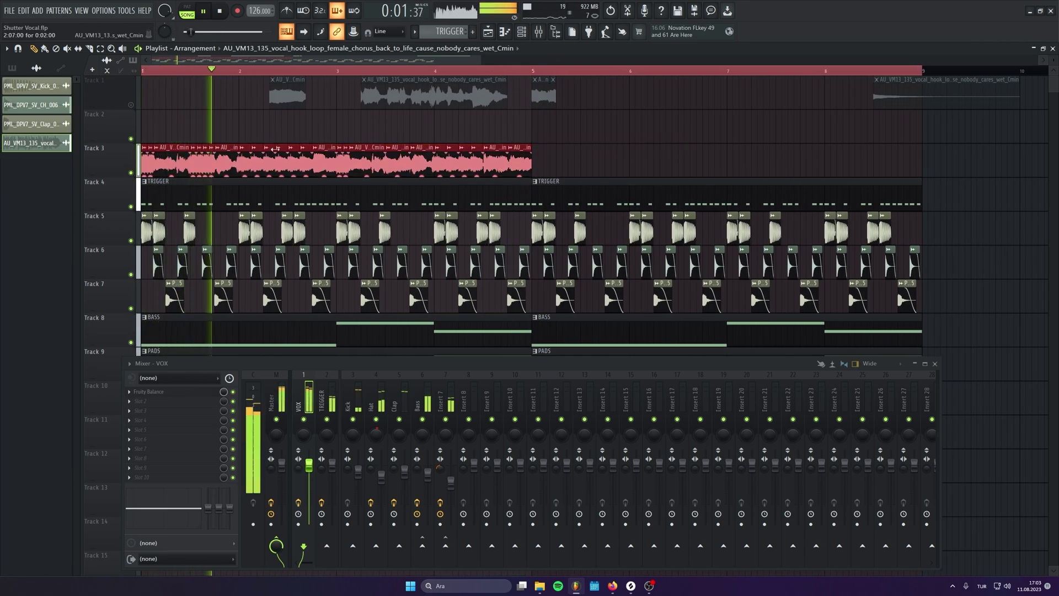
pyautogui.moveTo(284, 148); pyautogui.dragTo(674, 151)
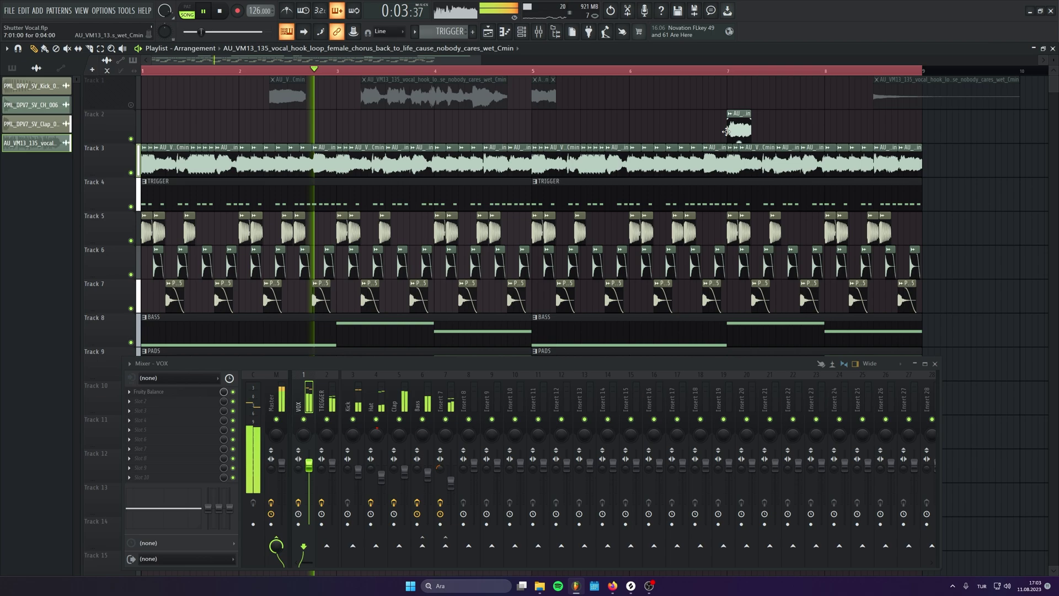
pyautogui.rightClick(725, 132)
# Open the volume envelope settings of the TRIGGER 3x Osc channel and close the channel rack.
pyautogui.scroll(-2, 799, 168)
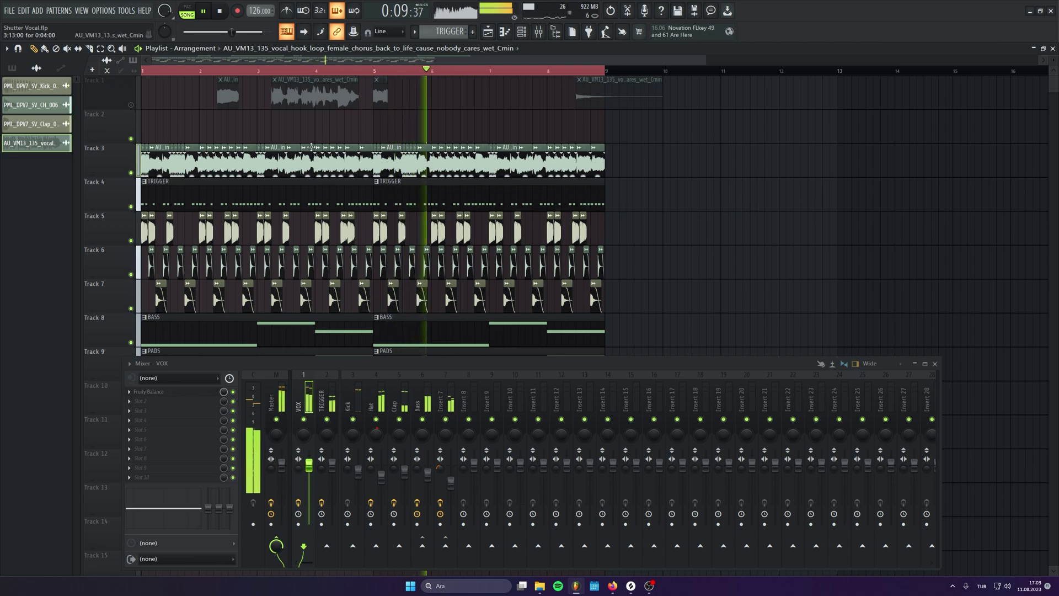
pyautogui.press('F6')
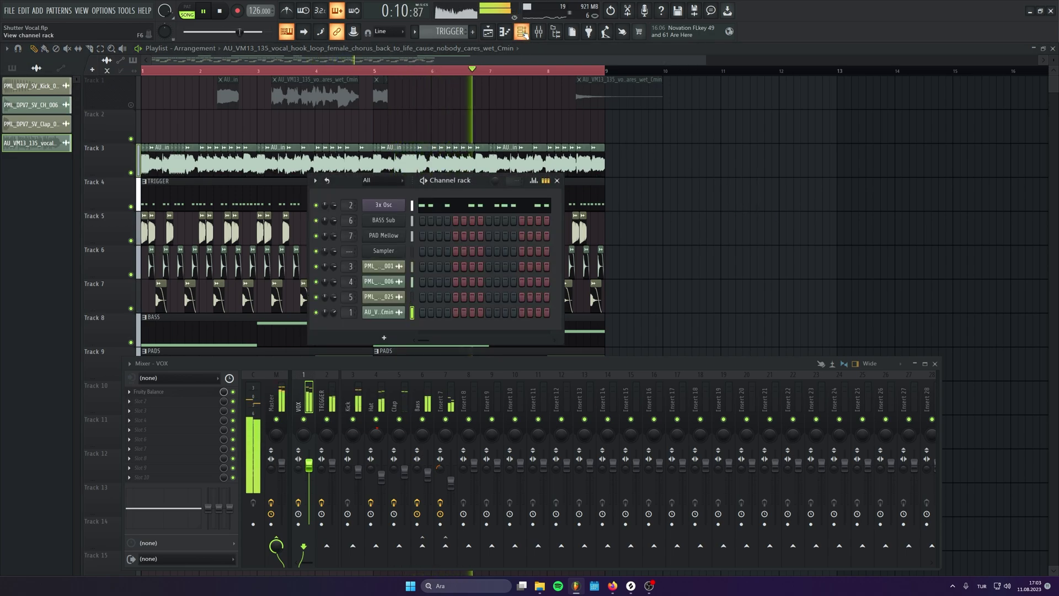
pyautogui.click(388, 204)
pyautogui.press('space')
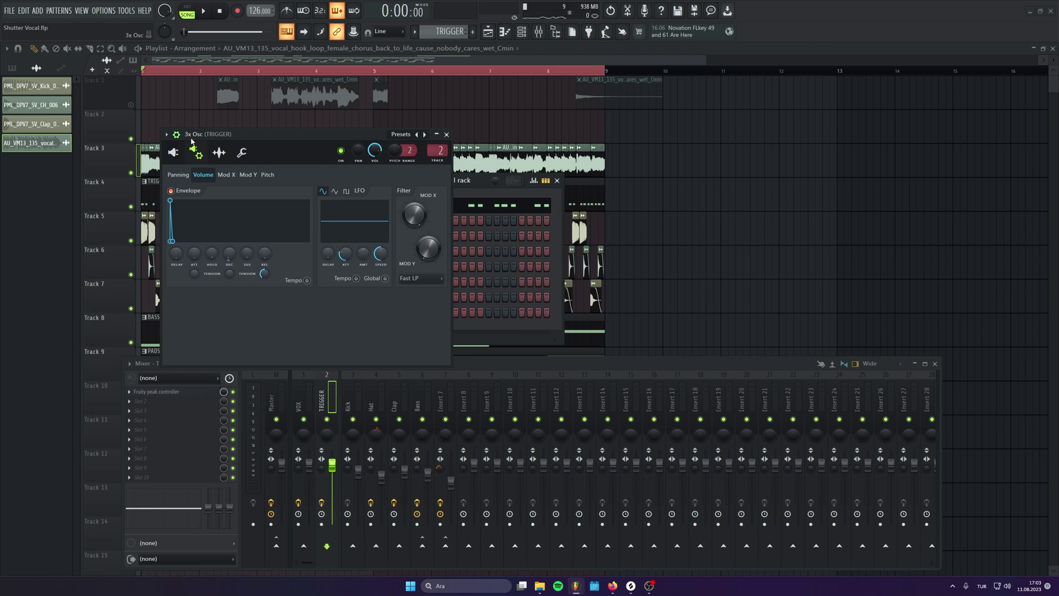
pyautogui.moveTo(191, 139); pyautogui.dragTo(196, 157)
pyautogui.click(179, 169)
pyautogui.click(198, 168)
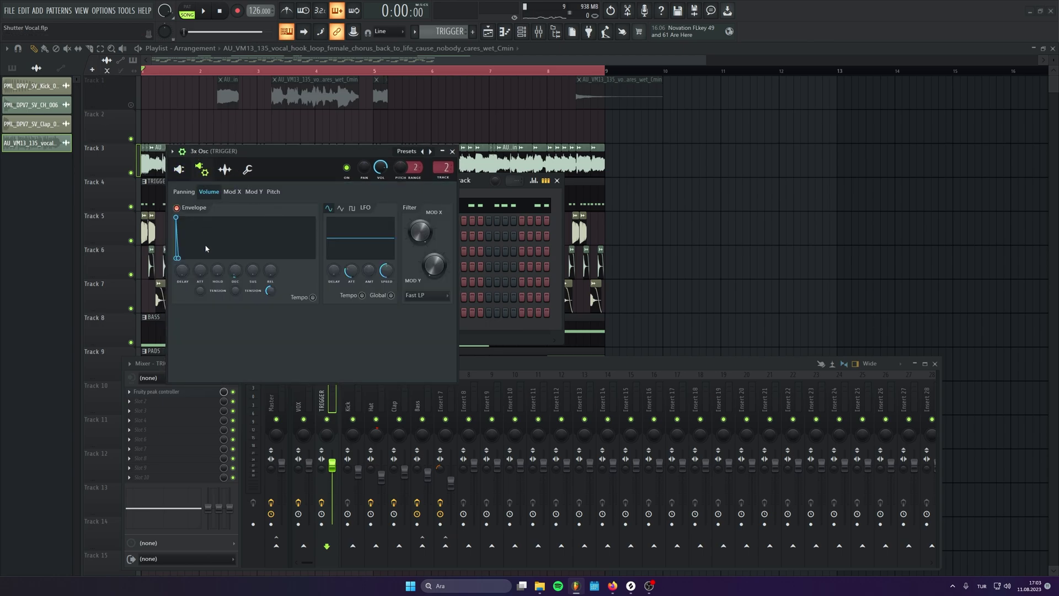
pyautogui.click(556, 181)
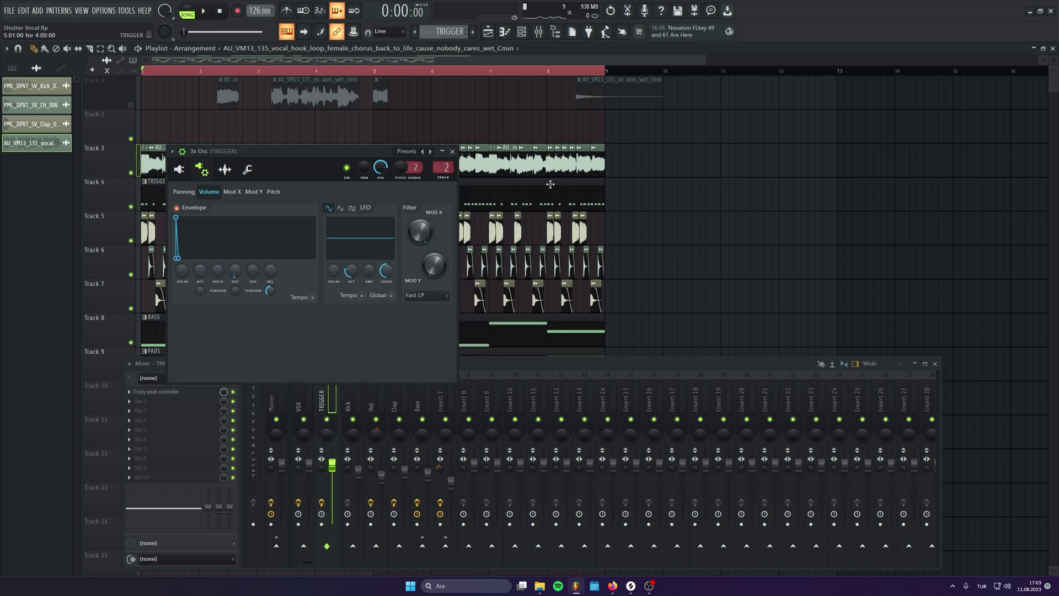
pyautogui.moveTo(284, 151); pyautogui.dragTo(349, 236)
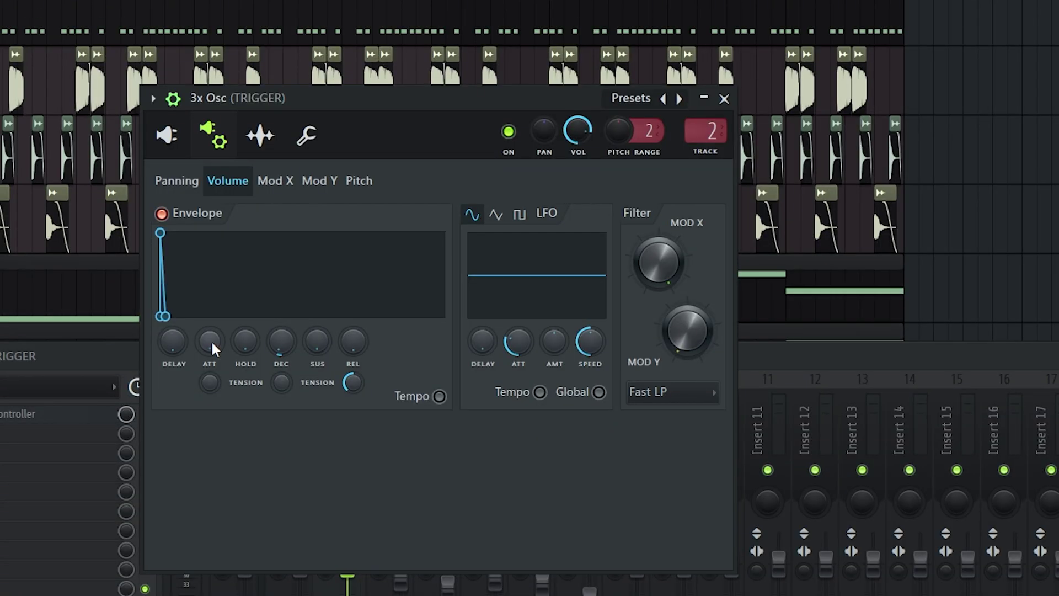
# Slightly raise the attack, decay and release of the trigger's volume envelope during playback, and close the channel settings.
pyautogui.moveTo(267, 358); pyautogui.dragTo(211, 343)
pyautogui.press('space')
pyautogui.moveTo(281, 342); pyautogui.dragTo(281, 331)
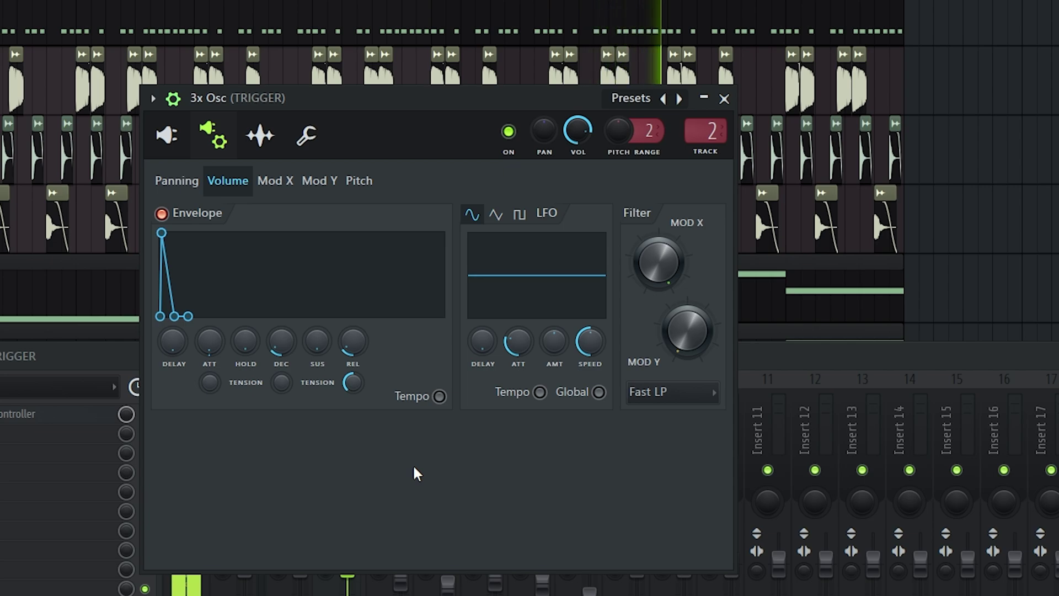
pyautogui.click(724, 98)
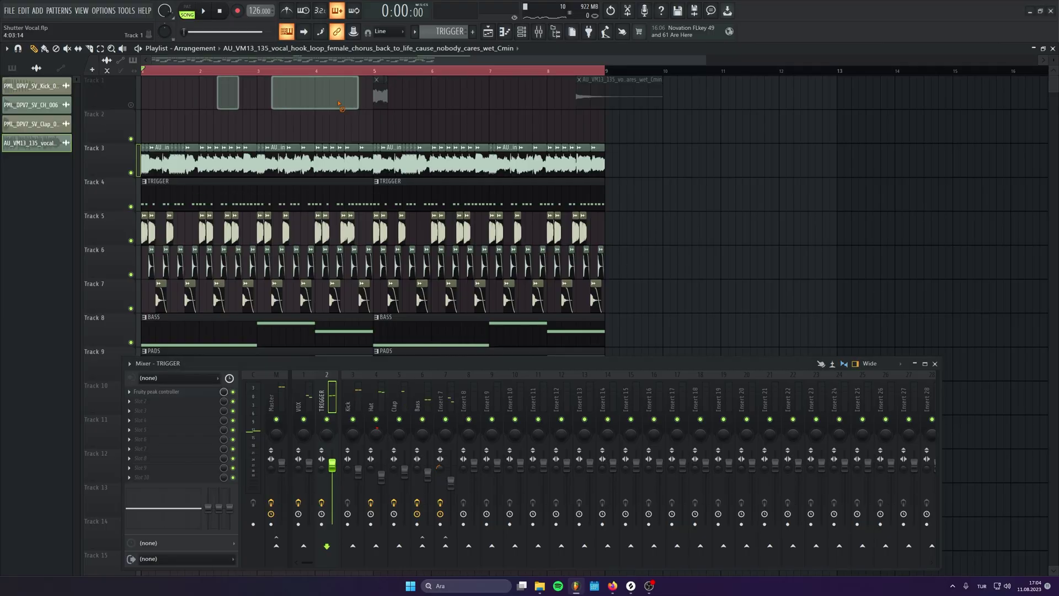
# Delete the muted vocal clips from Track 1 and consolidate Track 3 into one audio clip with VOX's Fruity Balance bypassed.
pyautogui.moveTo(339, 104); pyautogui.dragTo(723, 108)
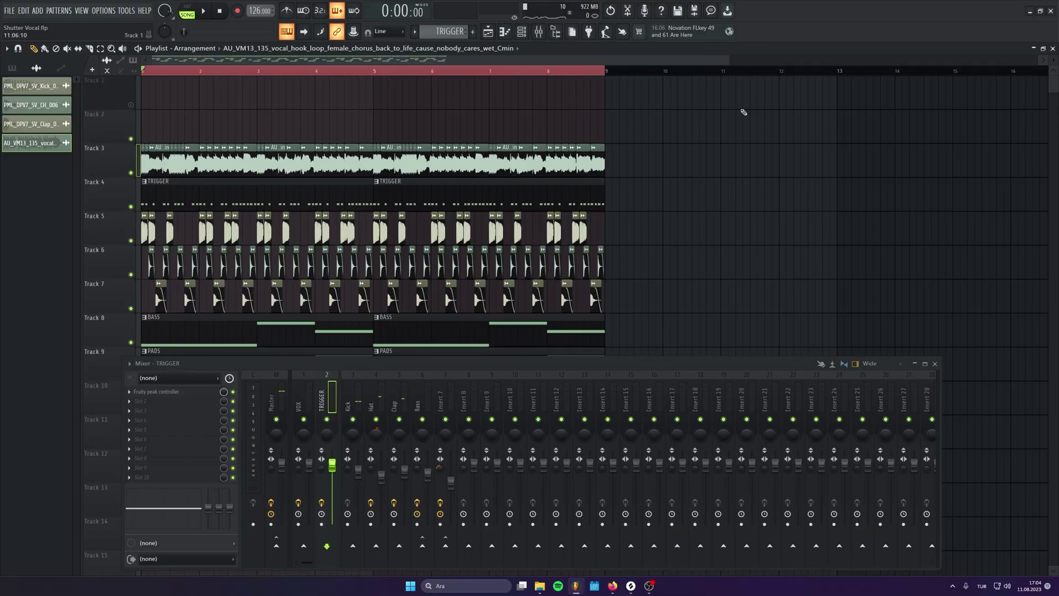
pyautogui.moveTo(670, 160); pyautogui.dragTo(34, 170)
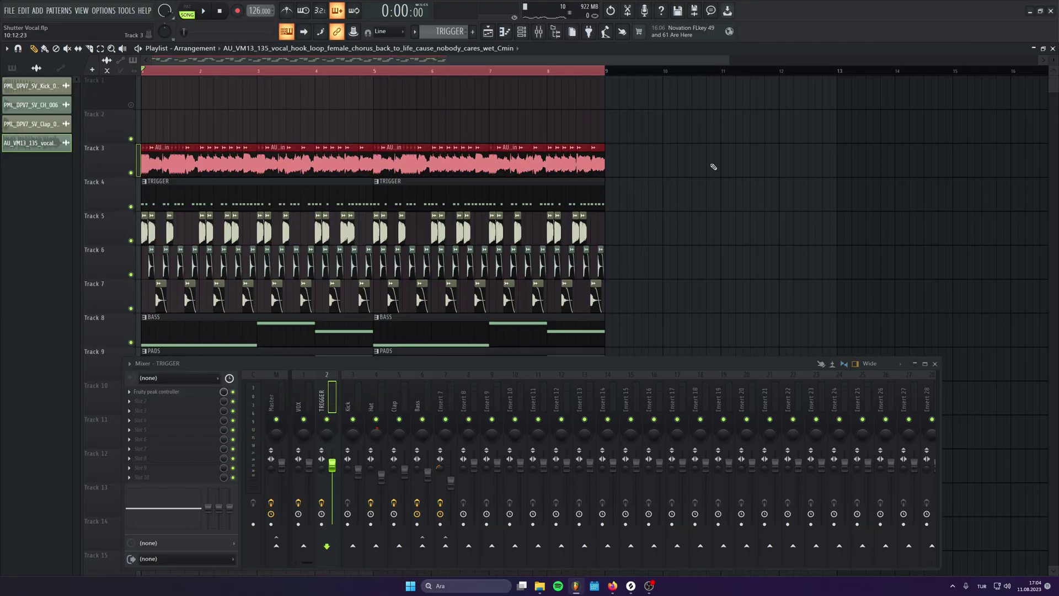
pyautogui.moveTo(715, 166); pyautogui.dragTo(63, 155)
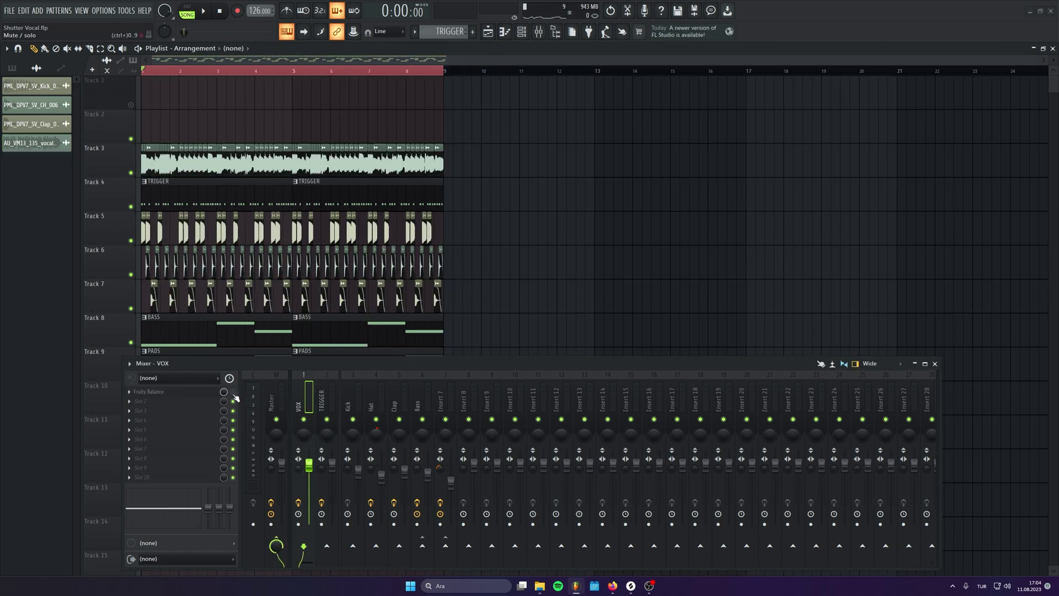
pyautogui.rightClick(122, 172)
pyautogui.click(228, 308)
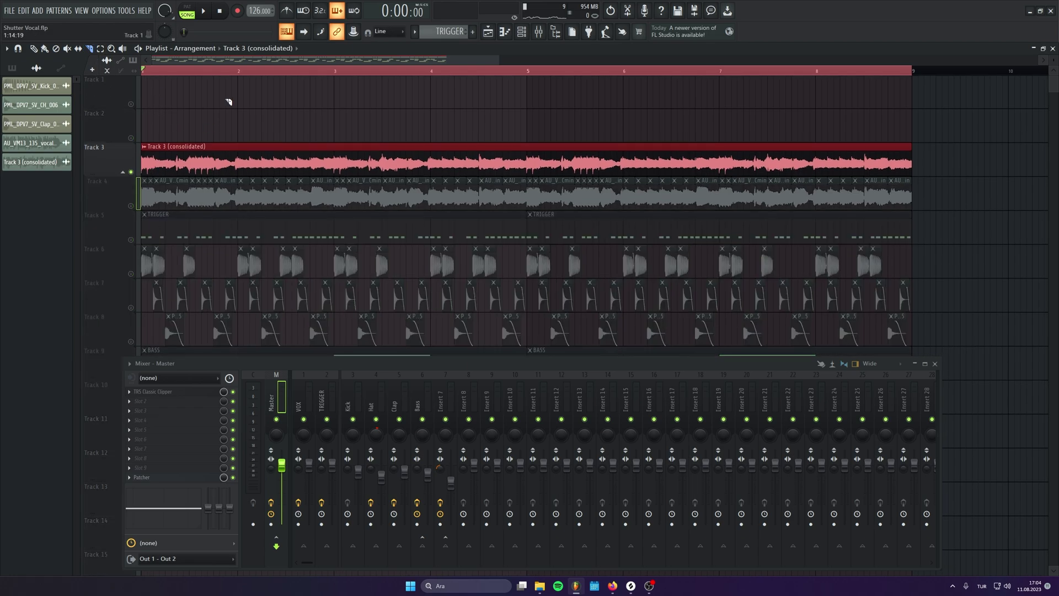
# Slice the consolidated vocal at 2:01 and 2:09, and make the half-bar piece between the cuts unique.
pyautogui.scroll(4, 229, 194)
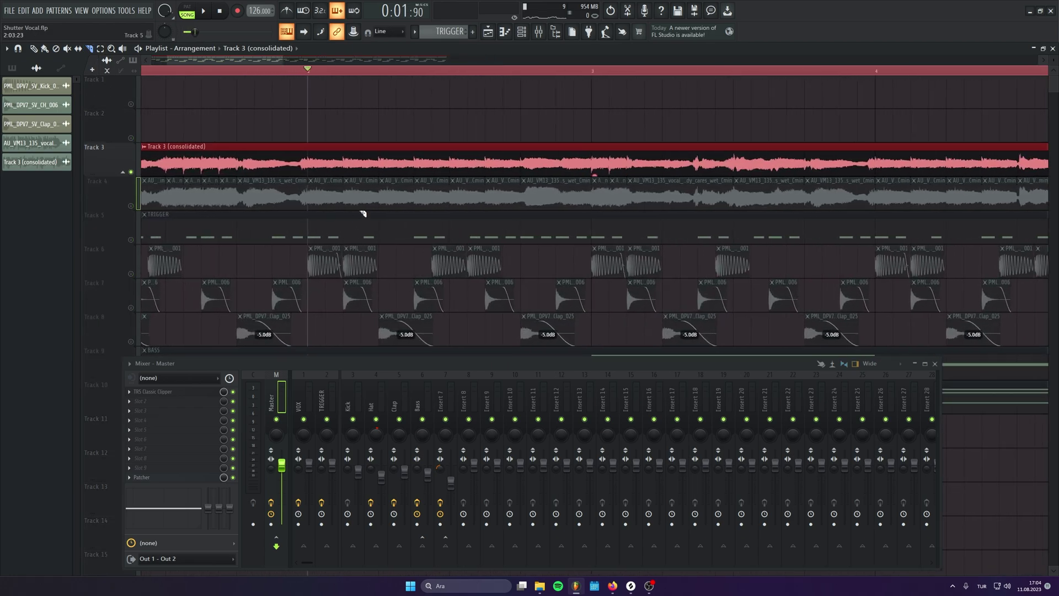
pyautogui.press('space')
pyautogui.press('space')
pyautogui.click(313, 147)
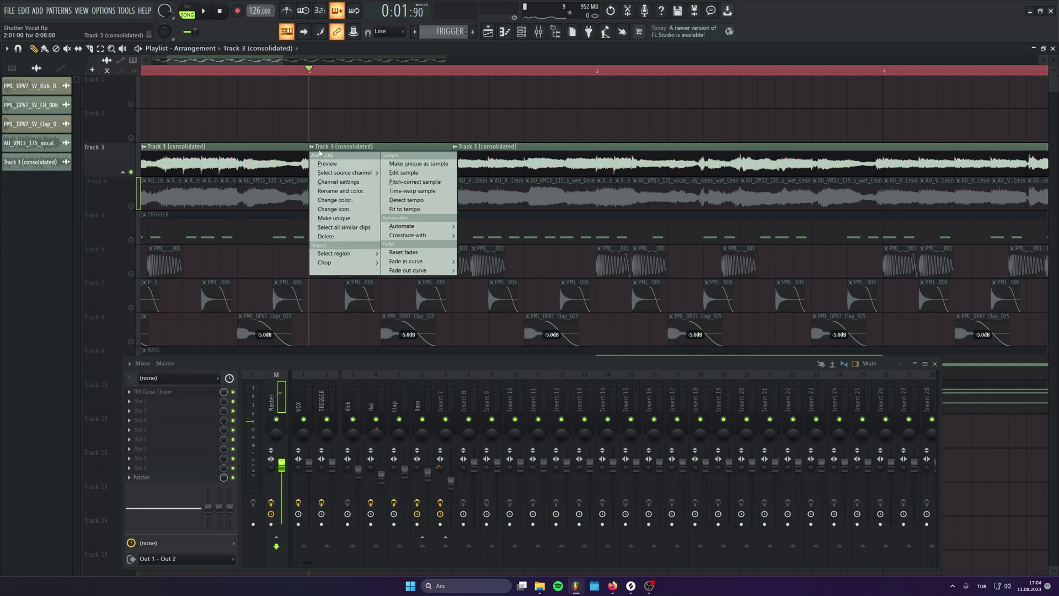
pyautogui.click(353, 218)
# Check the unique vocal piece's pitch with GTune and compare it with the PAD Mellow chord notes in the PADS pattern.
pyautogui.press('space')
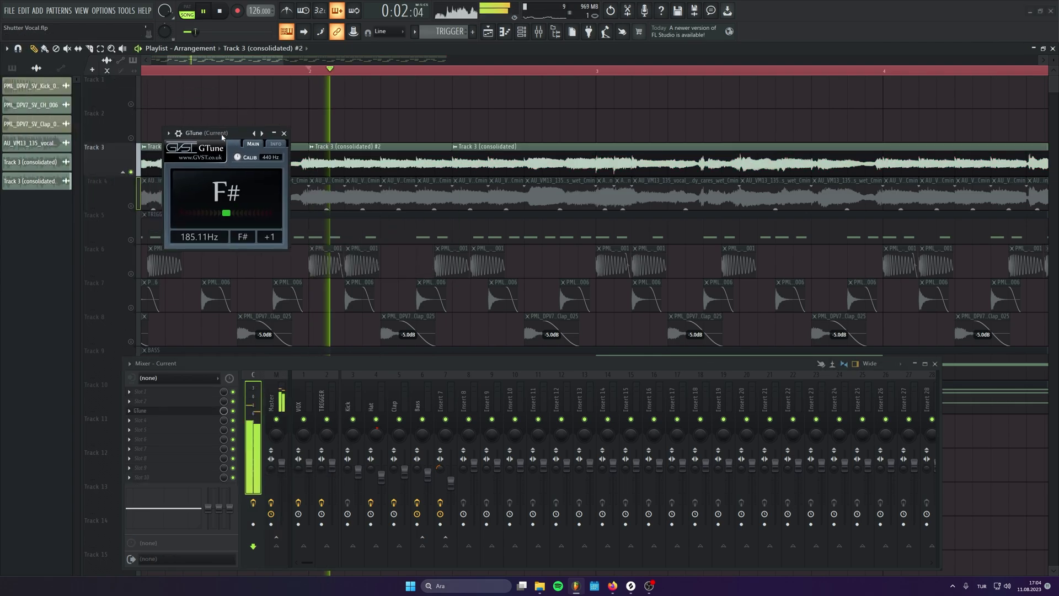
pyautogui.press('space')
pyautogui.doubleClick(356, 158)
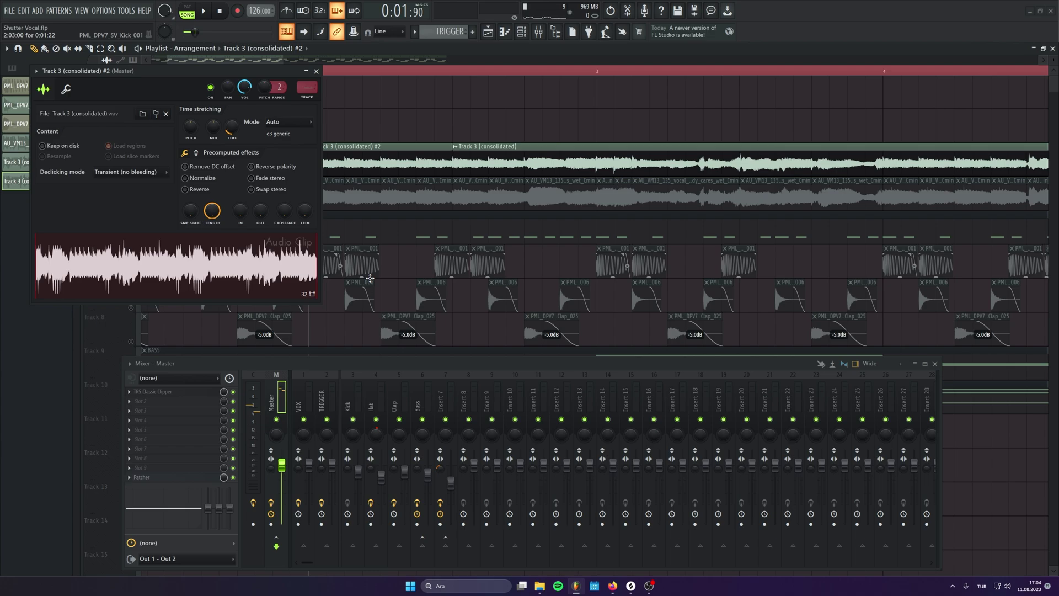
pyautogui.scroll(-4, 486, 232)
pyautogui.doubleClick(472, 271)
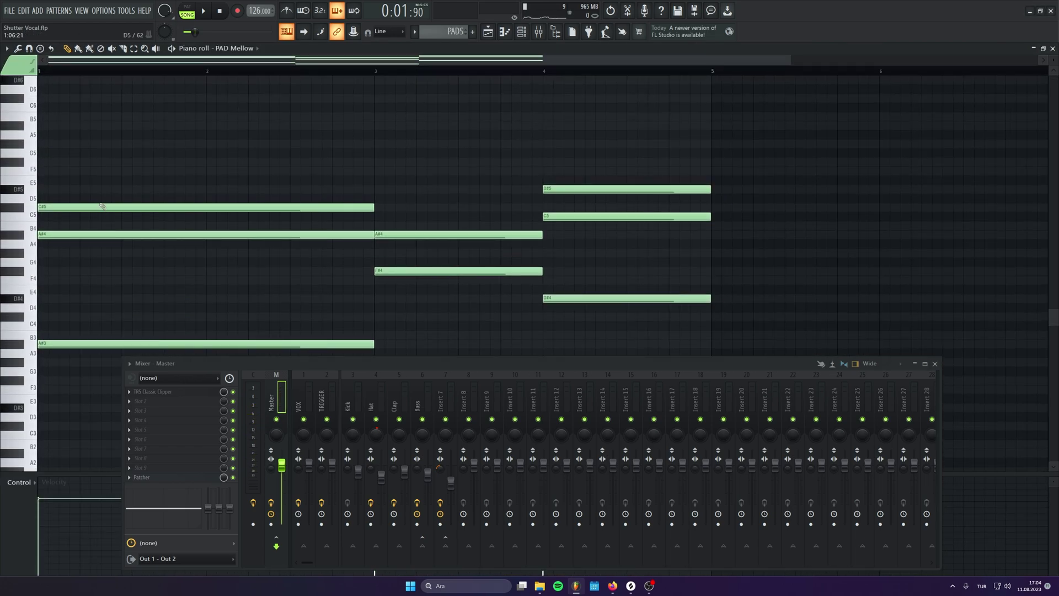
pyautogui.moveTo(104, 186); pyautogui.dragTo(105, 222)
pyautogui.press('Escape')
pyautogui.scroll(4, 463, 213)
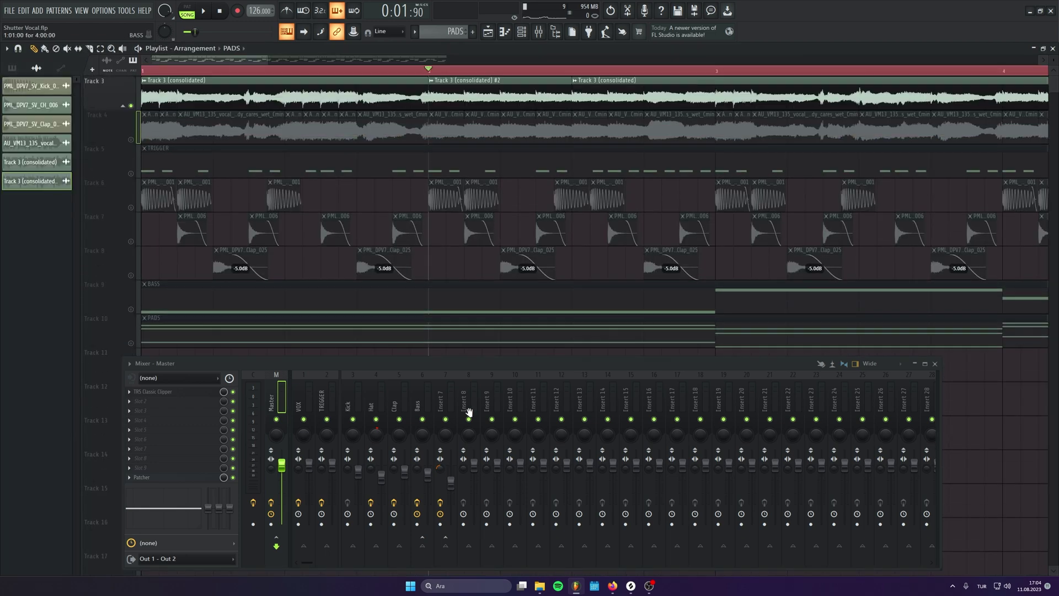
# Lower the time-stretching pitch of the unique vocal piece at bar 2 and play the consolidated vocal from the start.
pyautogui.doubleClick(443, 158)
pyautogui.moveTo(197, 130); pyautogui.dragTo(212, 283)
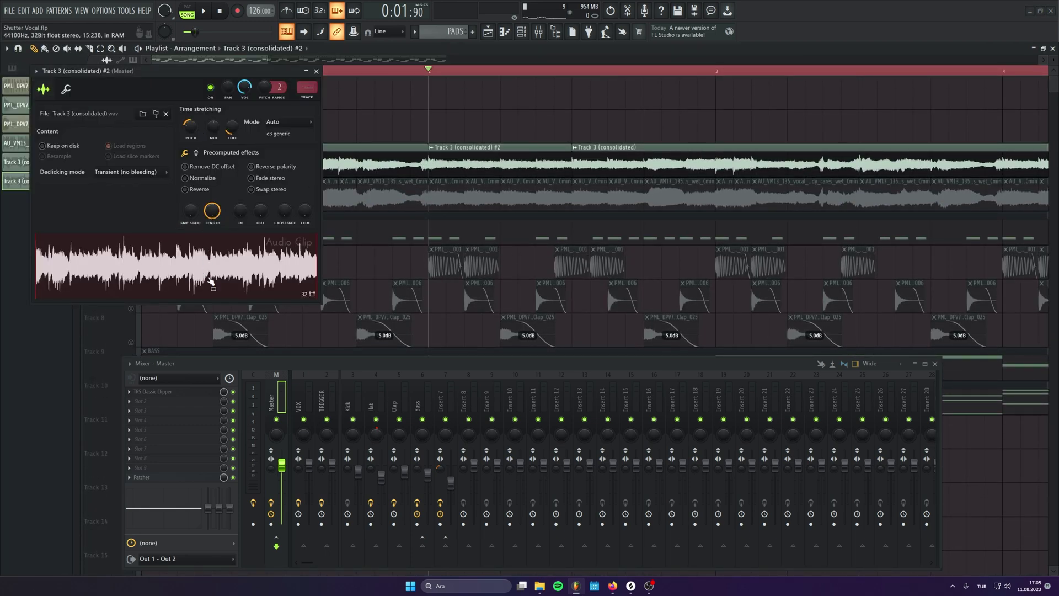
pyautogui.click(316, 71)
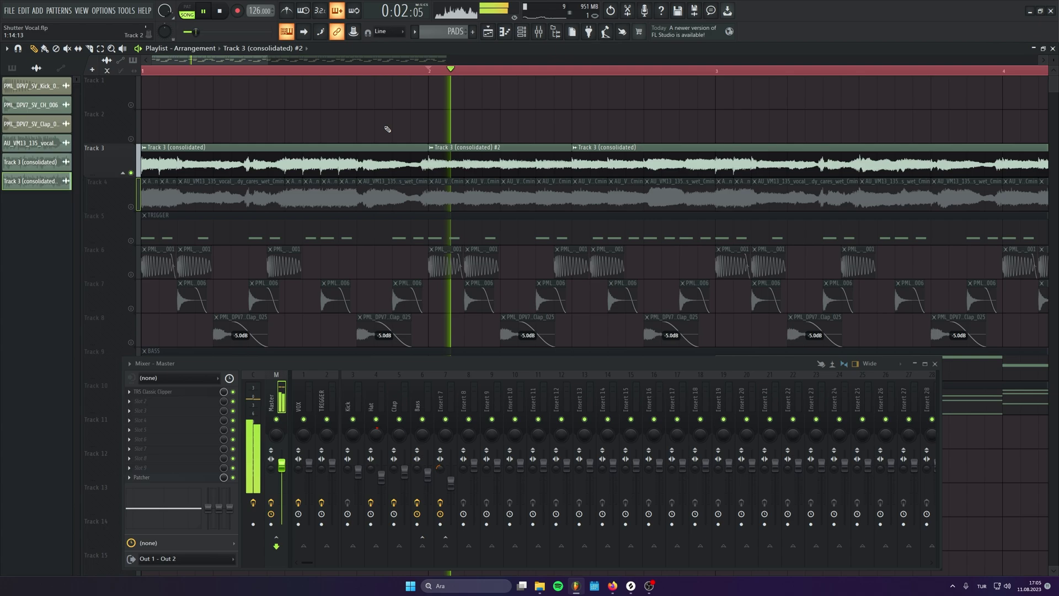
pyautogui.scroll(-3, 354, 270)
pyautogui.click(143, 70)
pyautogui.press('space')
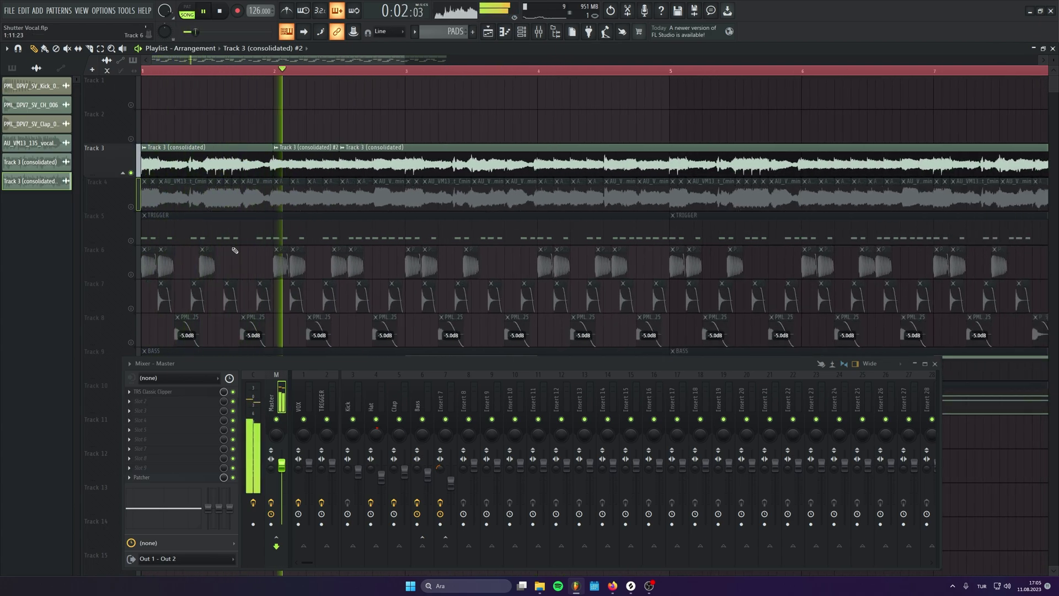
pyautogui.press('space')
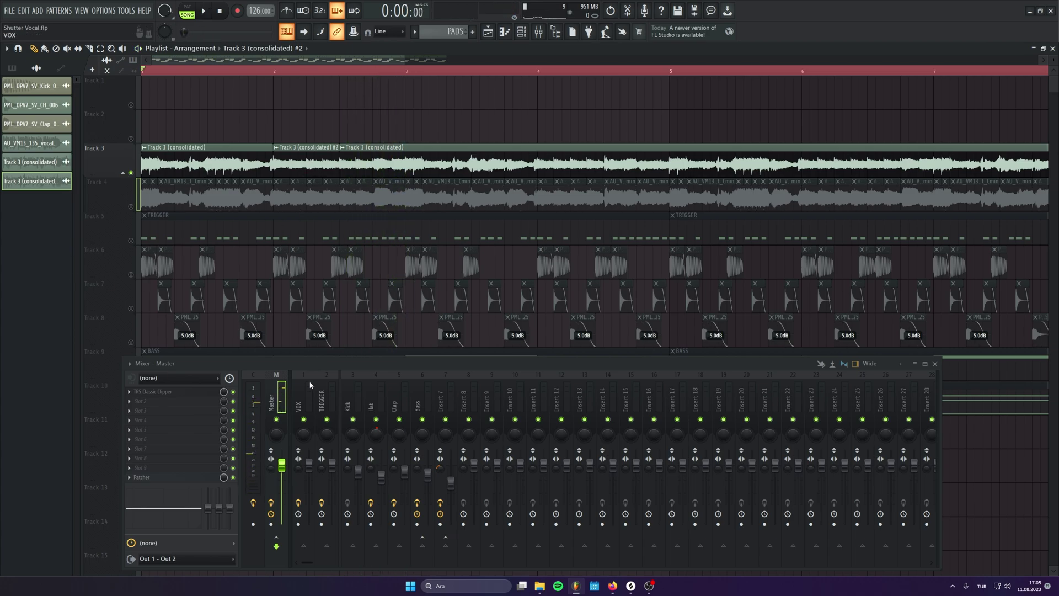
# Route the original Track 3 (consolidated) audio clip to mixer track 1, VOX.
pyautogui.doubleClick(336, 165)
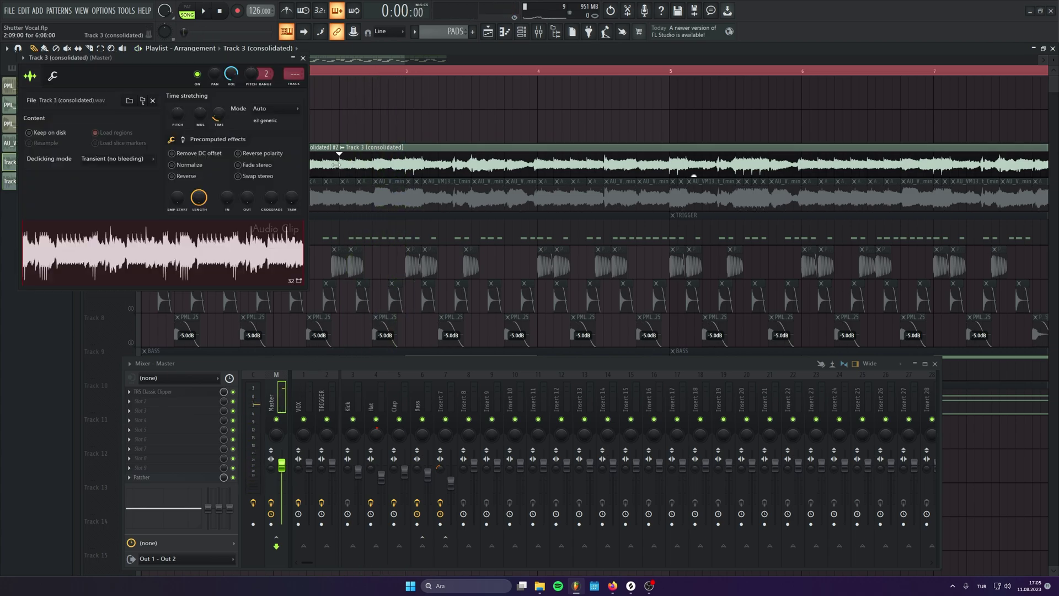
pyautogui.click(303, 58)
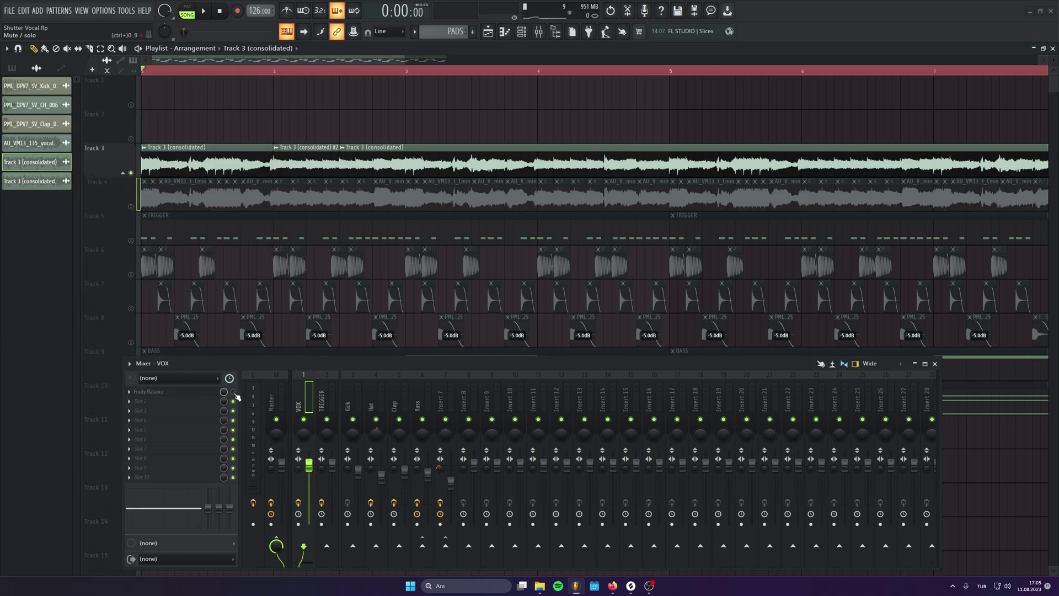
# Re-enable Fruity Balance on VOX and the TRIGGER pattern's playlist track, and play the gated vocal.
pyautogui.click(136, 246)
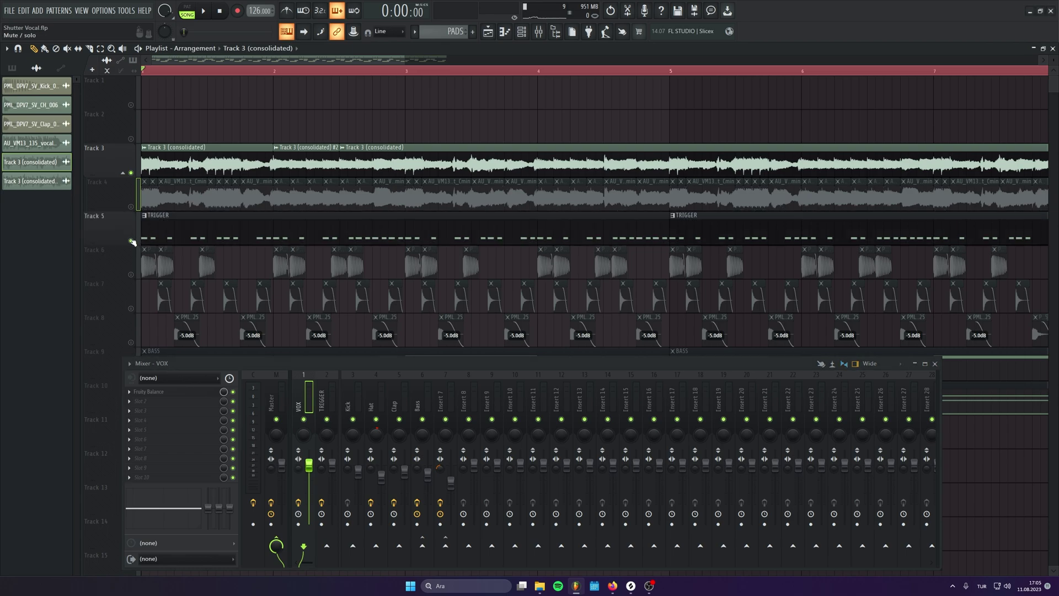
pyautogui.press('space')
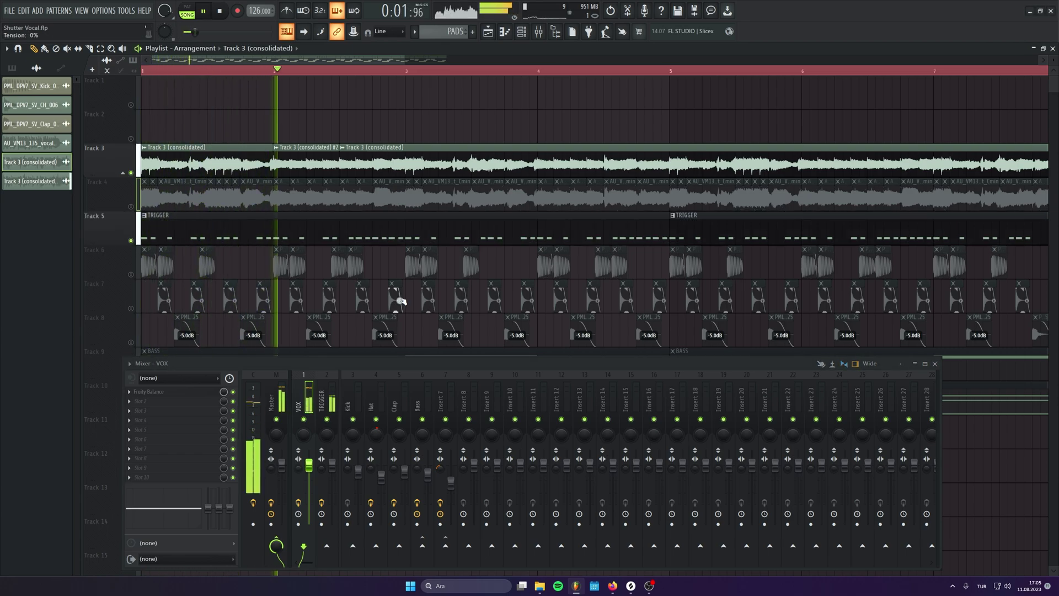
pyautogui.press('space')
# Route the repitched Track 3 (consolidated) #2 clip to mixer track 1, VOX, and play the arrangement.
pyautogui.doubleClick(292, 160)
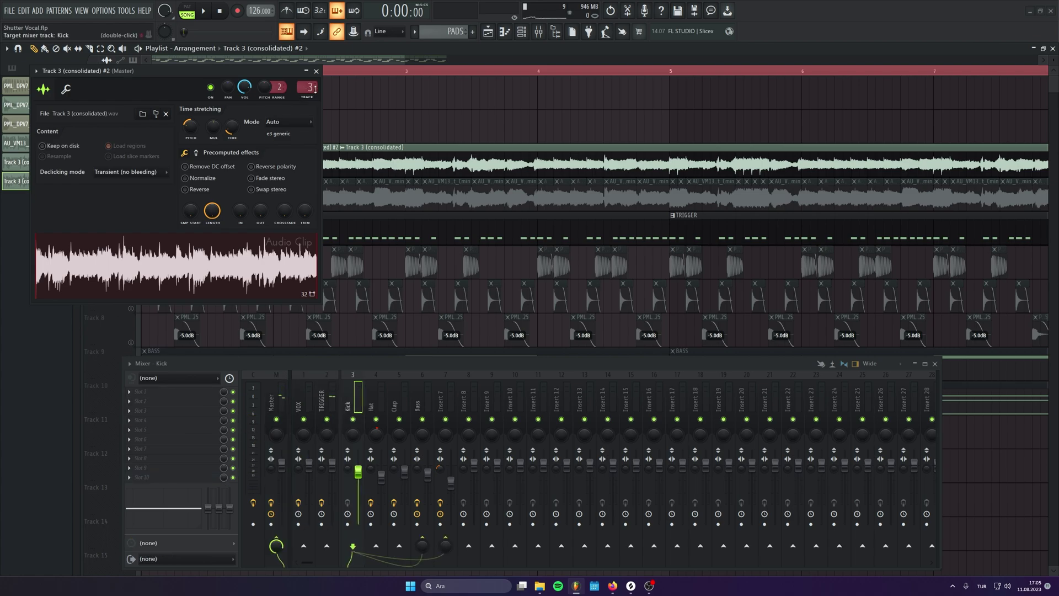
pyautogui.press('space')
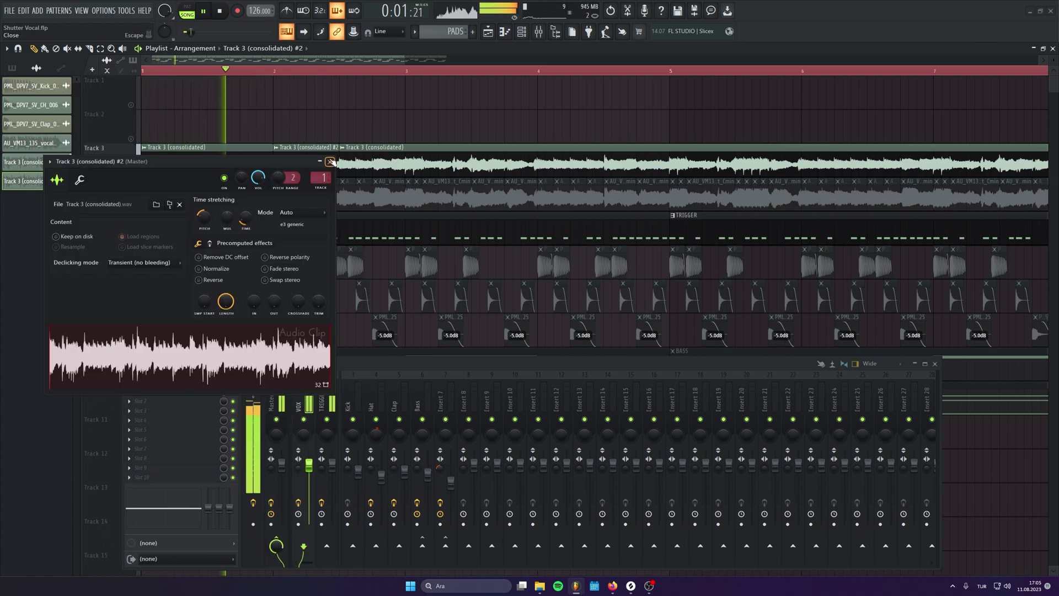
pyautogui.click(331, 162)
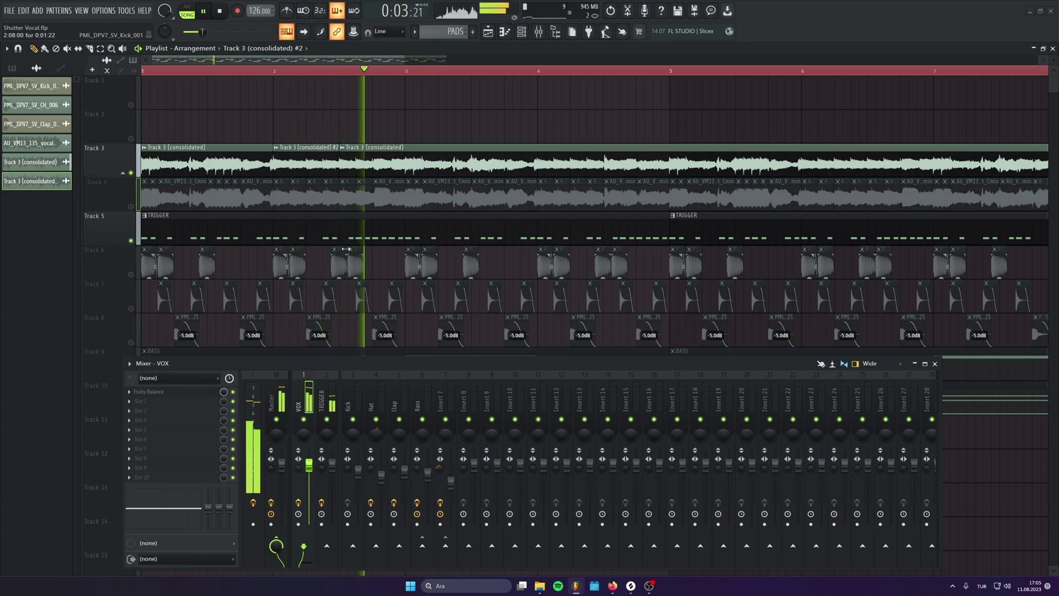
# Slice the consolidated vocal around the first half of bar 6, assign that piece to the repitched #2 clip, and play.
pyautogui.keyDown('ctrl'); pyautogui.scroll(-4, 346, 249); pyautogui.keyUp('ctrl')
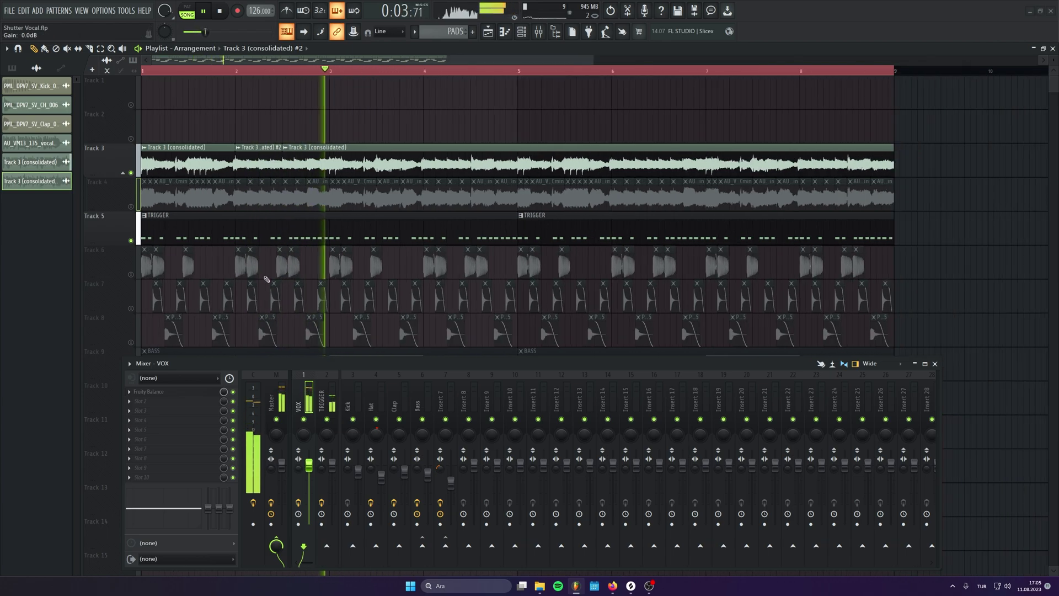
pyautogui.click(91, 48)
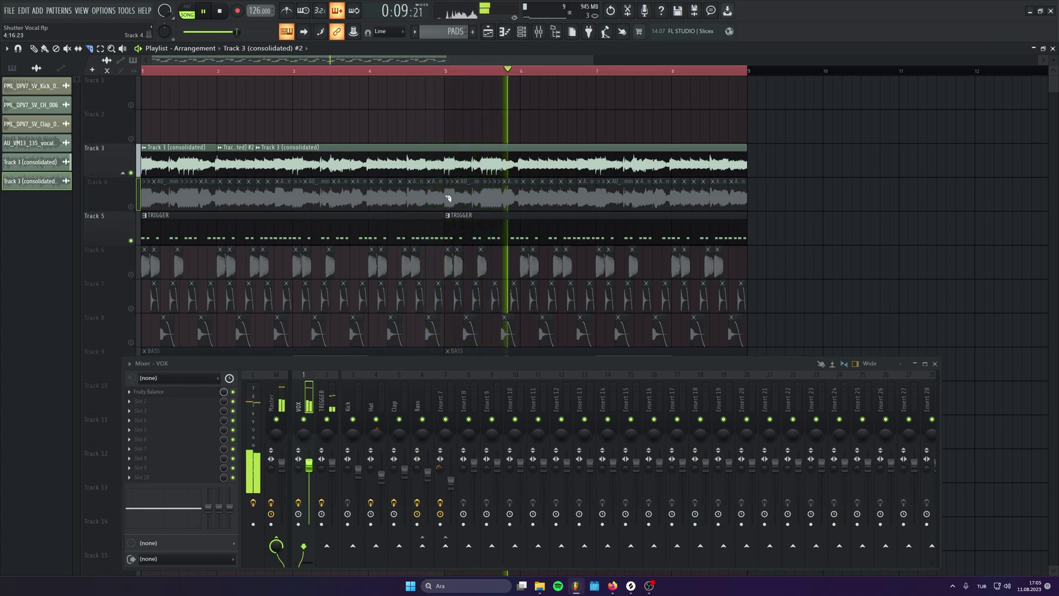
pyautogui.press('space')
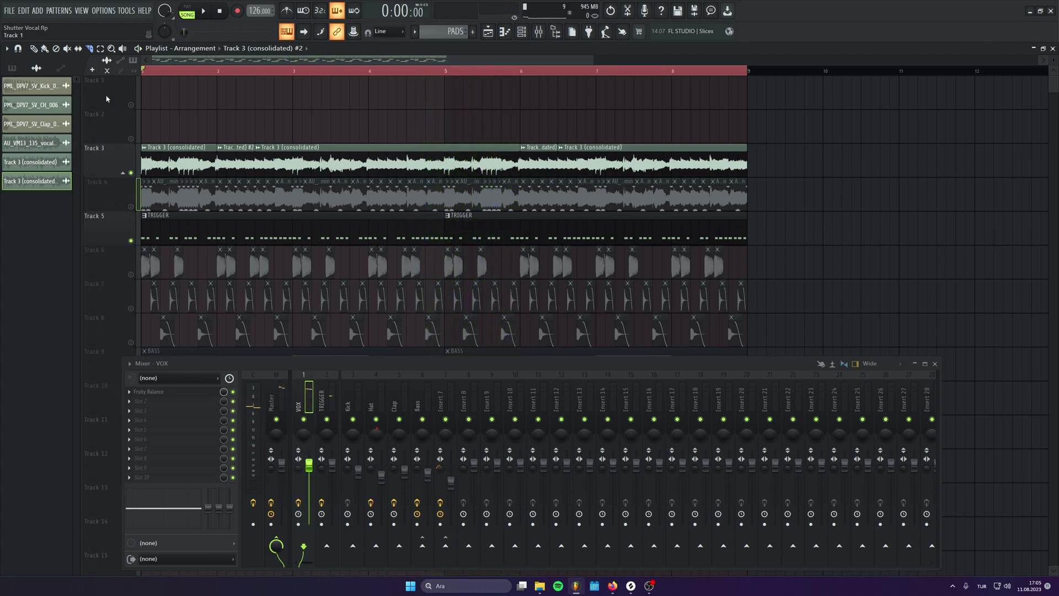
pyautogui.hotkey('ctrl', 'z')
pyautogui.press('space')
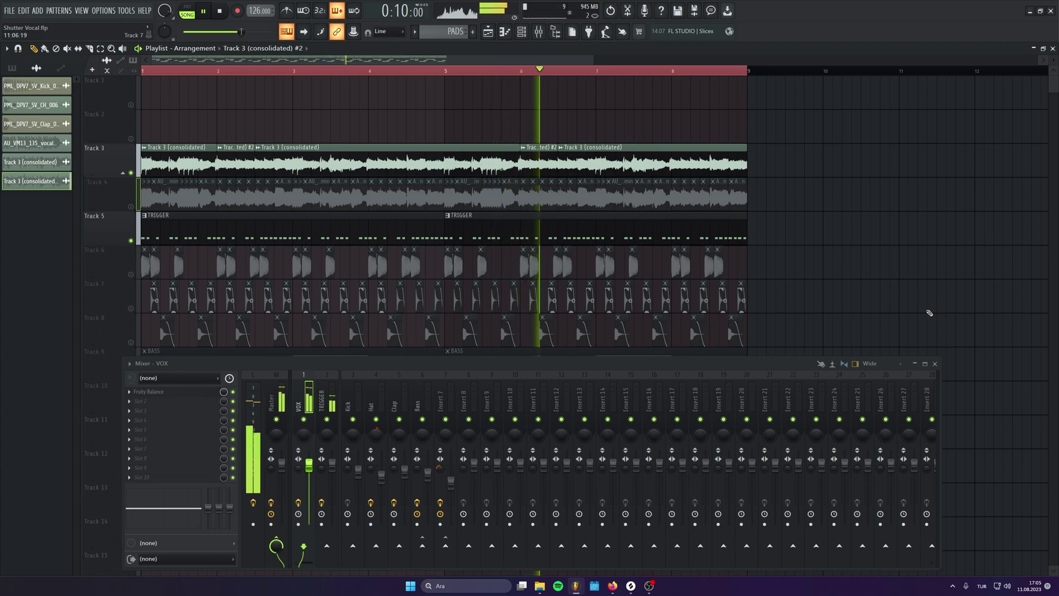
# Stop playback, slice the vocal at bar 8 and halfway through it, and make the piece between the cuts unique.
pyautogui.scroll(3, 928, 311)
pyautogui.scroll(4, 763, 265)
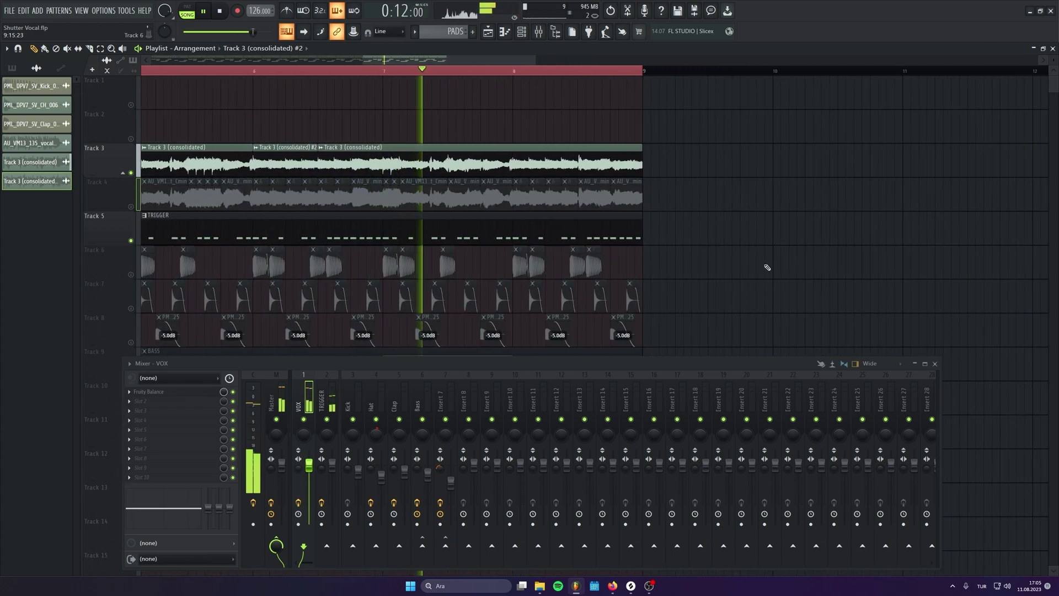
pyautogui.press('space')
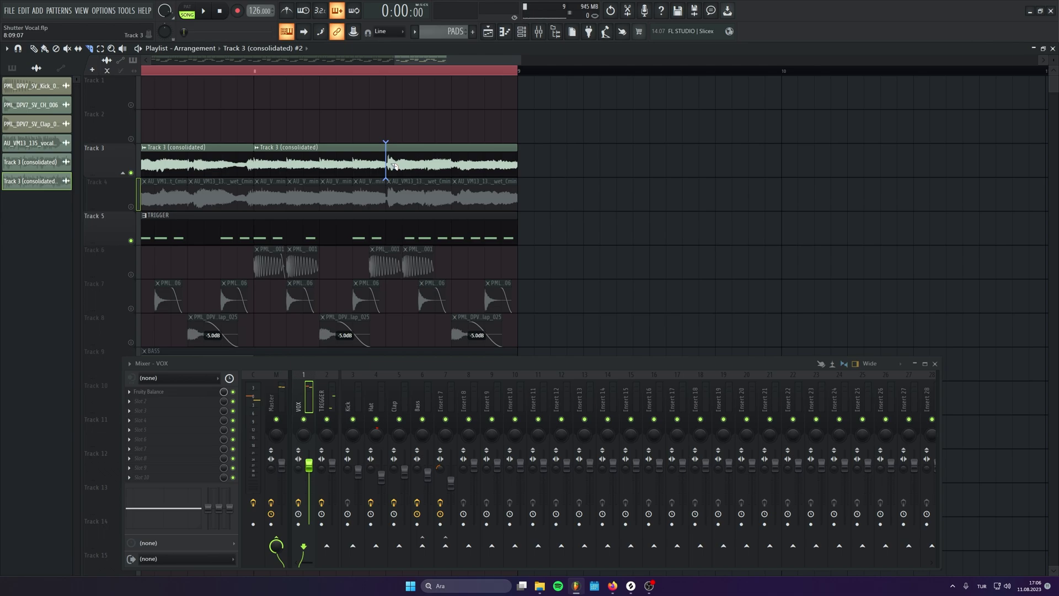
pyautogui.click(259, 151)
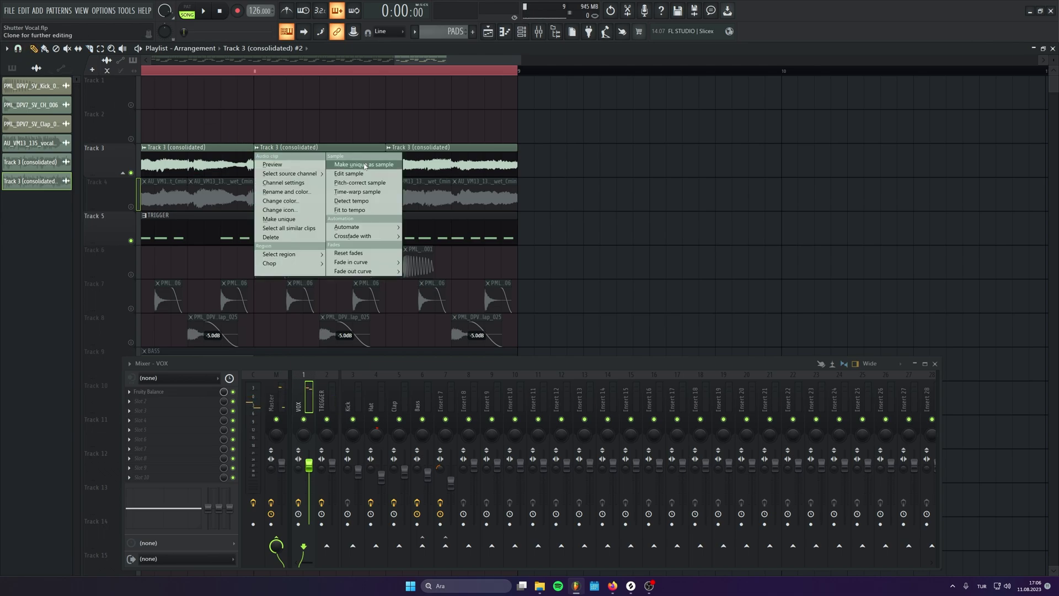
pyautogui.click(289, 219)
# Open the BASS pattern in the piano roll to check the final bass note, and return to the playlist.
pyautogui.scroll(-5, 289, 219)
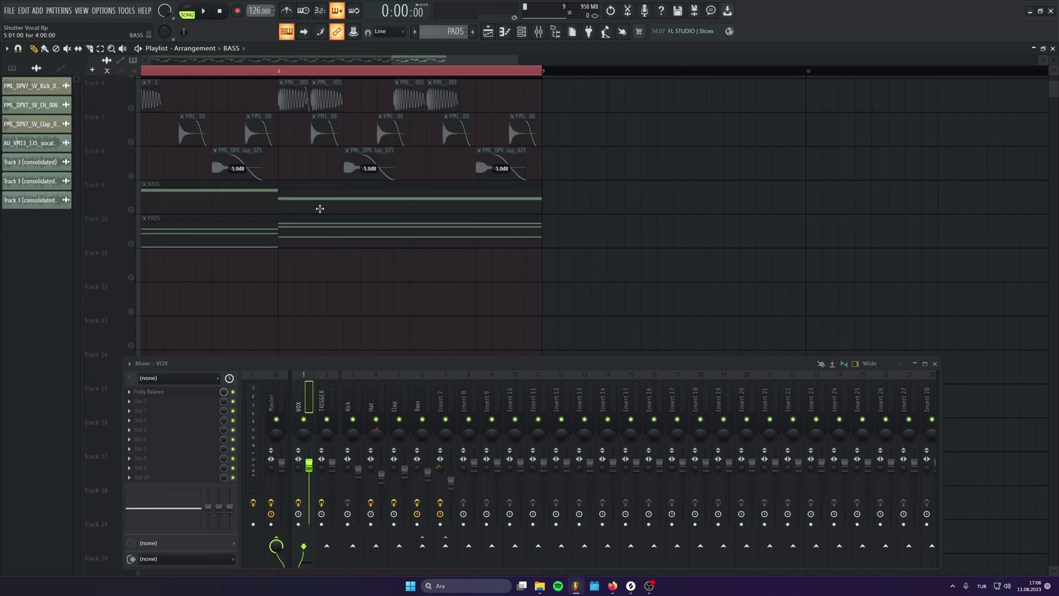
pyautogui.doubleClick(319, 208)
pyautogui.scroll(-3, 325, 267)
pyautogui.moveTo(546, 103); pyautogui.dragTo(486, 275)
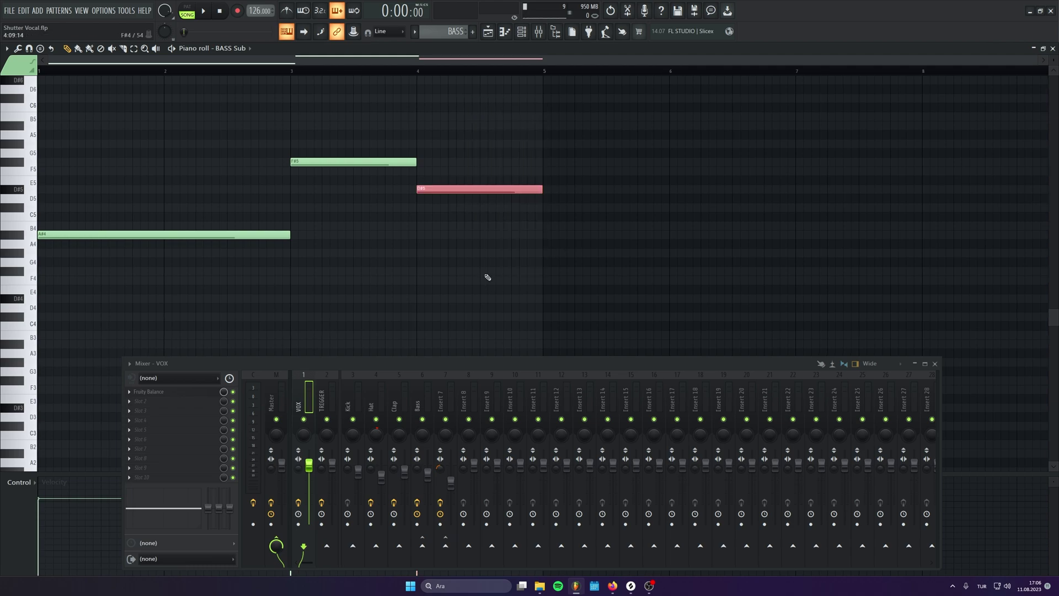
pyautogui.press('Escape')
pyautogui.moveTo(751, 302); pyautogui.dragTo(556, 322)
pyautogui.scroll(4, 555, 321)
# Set the pitch shift of the Track 3 (consolidated) #3 clip at bar 8 to -300 cents and play it.
pyautogui.click(296, 69)
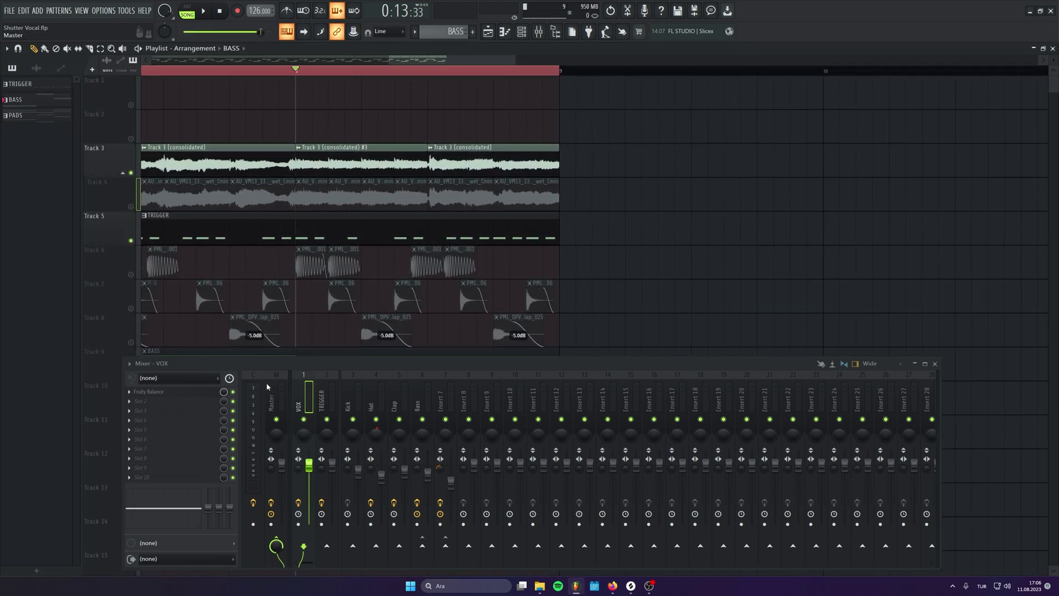
pyautogui.doubleClick(366, 154)
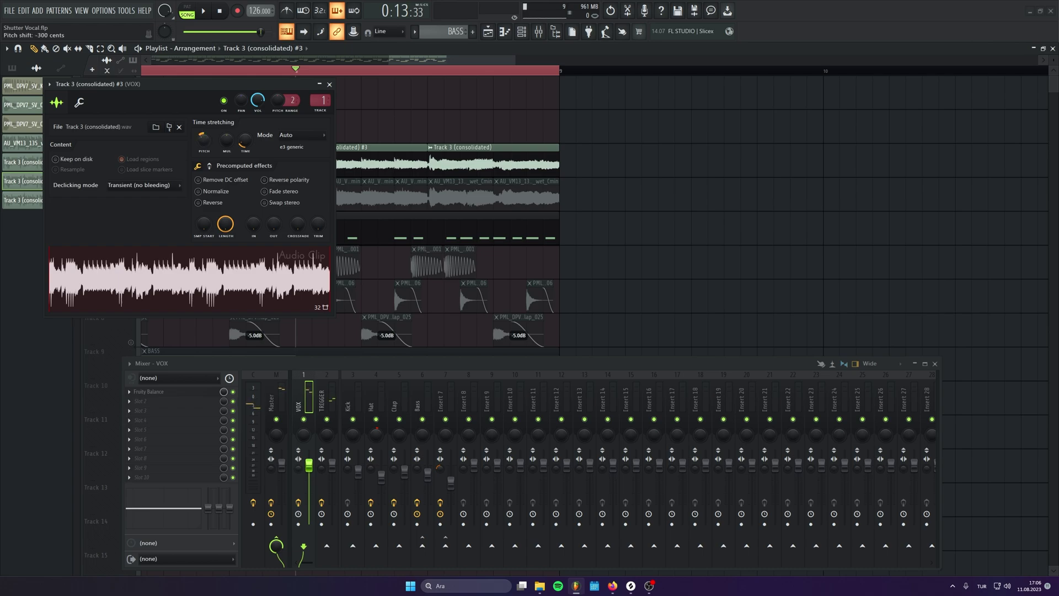
pyautogui.press('space')
pyautogui.click(330, 85)
pyautogui.press('space')
# Close the GTune tuner, check the #3 clip's channel settings, and play the gated vocal starting from bar 7.
pyautogui.scroll(-3, 440, 236)
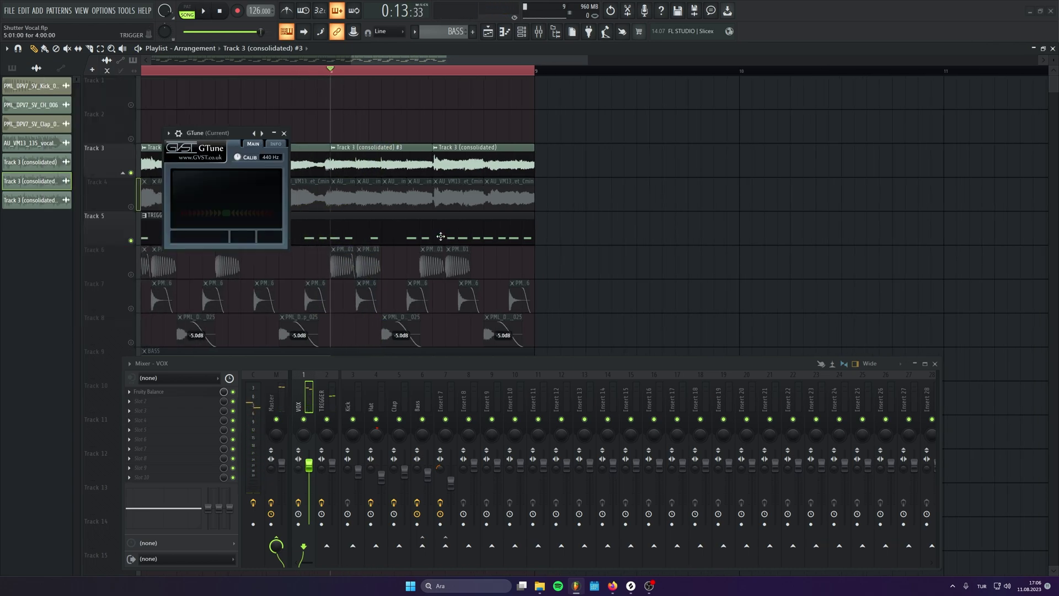
pyautogui.click(283, 133)
pyautogui.doubleClick(392, 154)
pyautogui.click(331, 84)
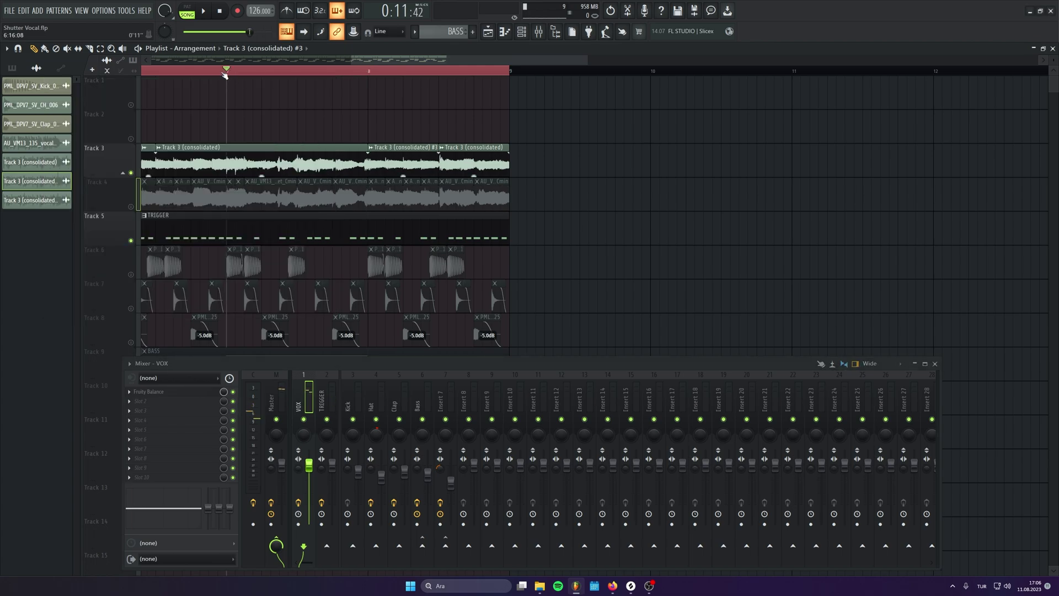
pyautogui.press('space')
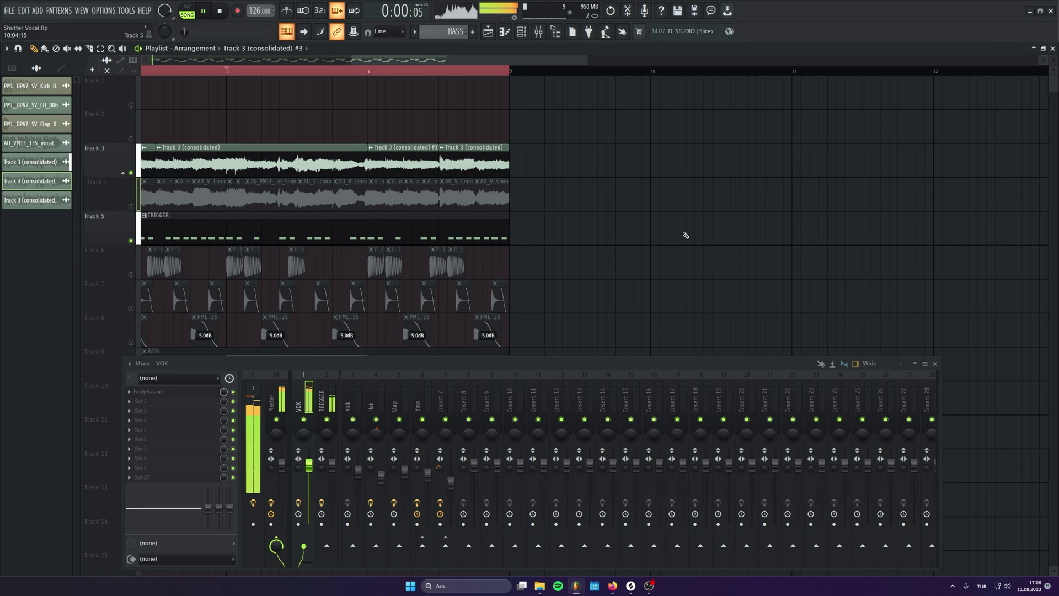
pyautogui.scroll(-5, 673, 264)
pyautogui.press('space')
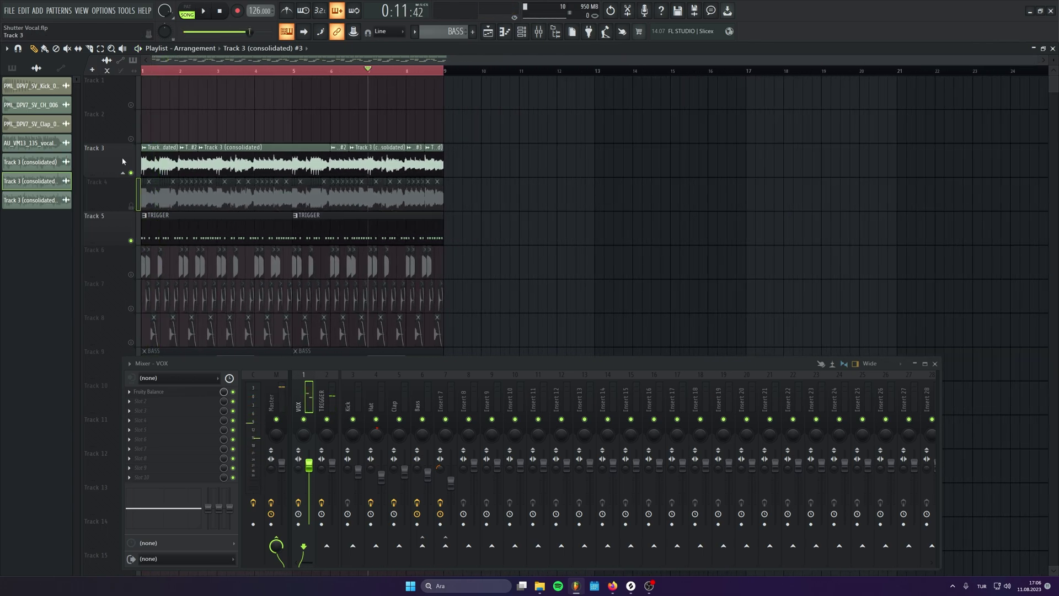
# Move the vocal tracks below the TRIGGER track, unmute the drum, bass and pad tracks, and play the full arrangement.
pyautogui.moveTo(122, 161); pyautogui.dragTo(121, 193)
pyautogui.rightClick(131, 275)
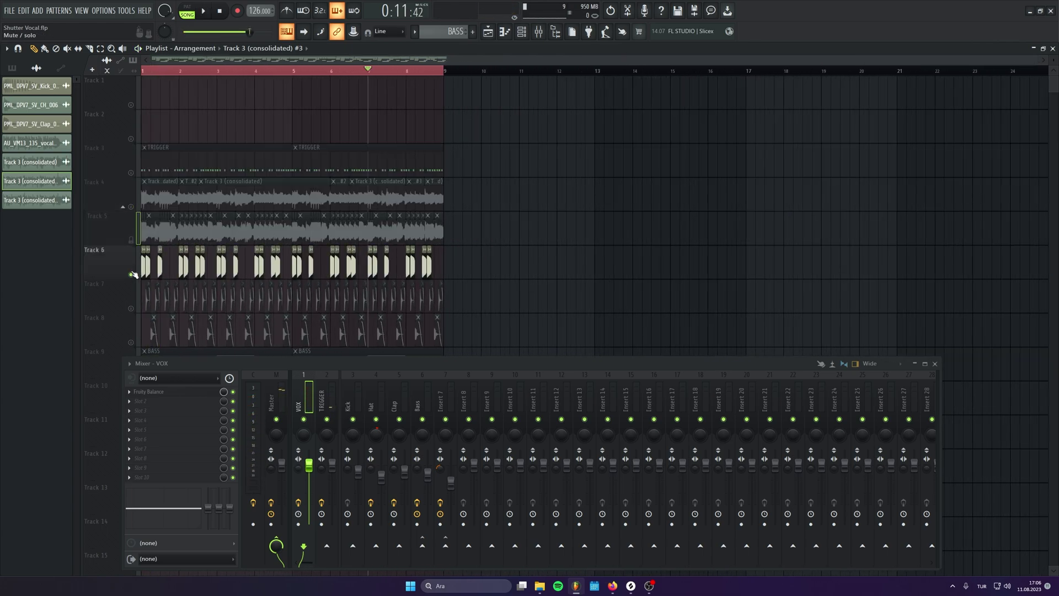
pyautogui.rightClick(132, 274)
pyautogui.press('space')
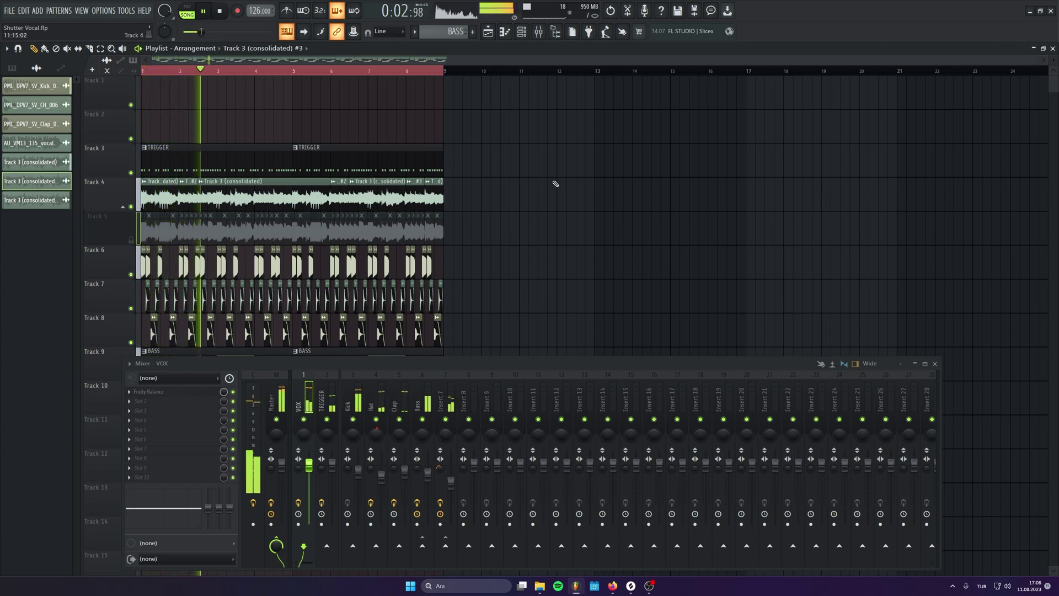
# Insert an empty playlist track between the TRIGGER track and the consolidated vocal track.
pyautogui.scroll(-2, 556, 182)
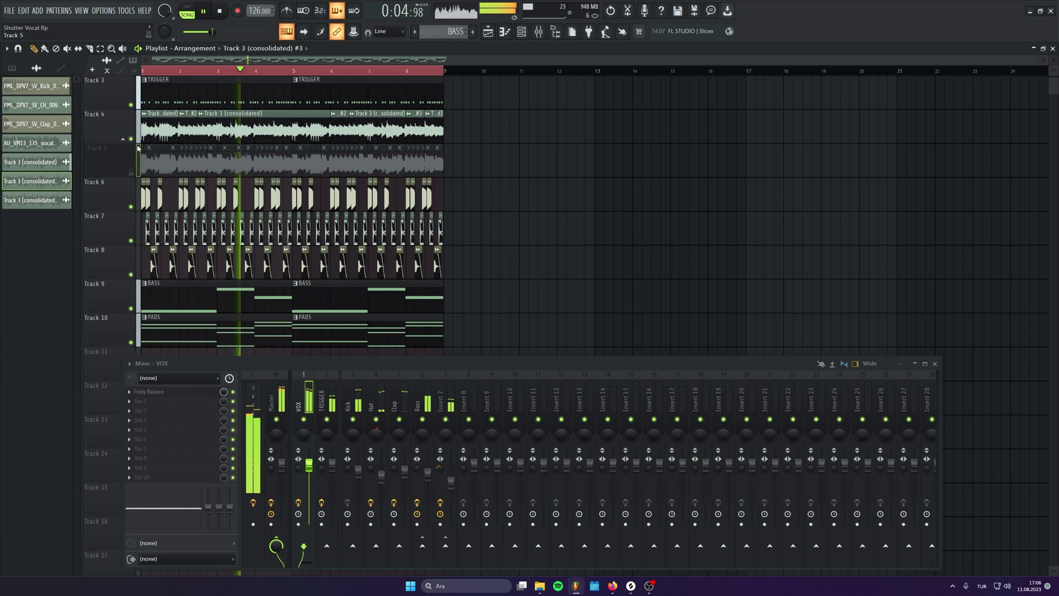
pyautogui.rightClick(114, 112)
pyautogui.click(133, 305)
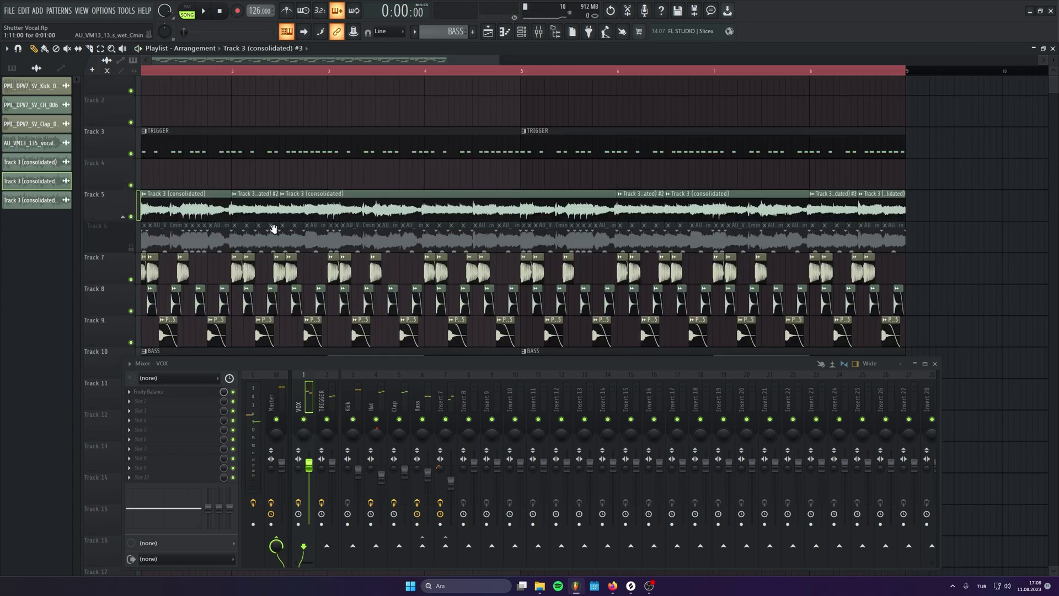
# Switch off the effects on the VOX mixer track and consolidate Track 5's vocal pieces into one eight-bar audio clip.
pyautogui.scroll(1, 272, 230)
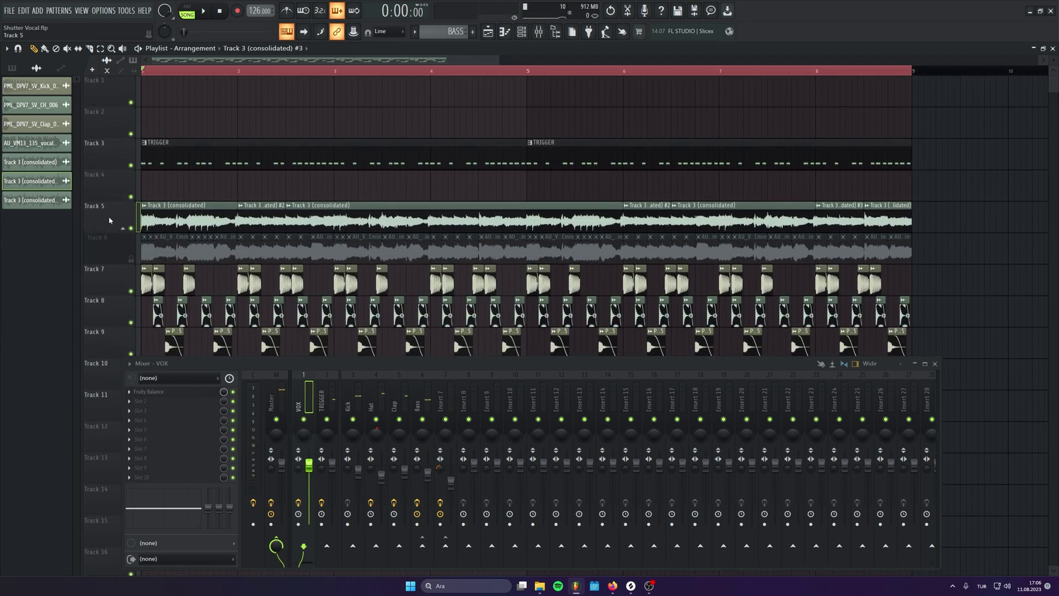
pyautogui.rightClick(110, 220)
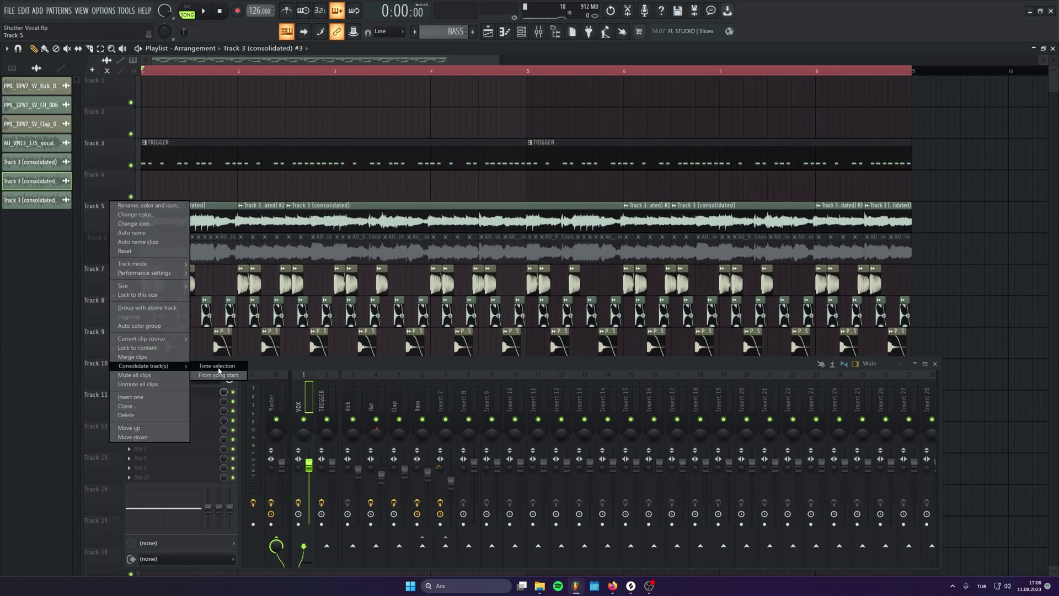
pyautogui.click(302, 502)
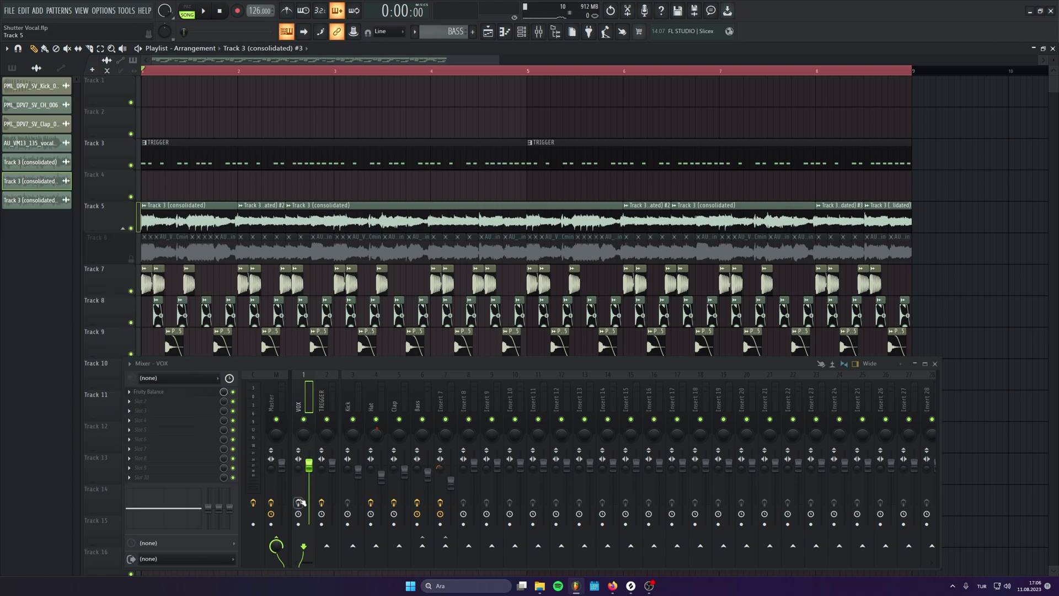
pyautogui.rightClick(116, 214)
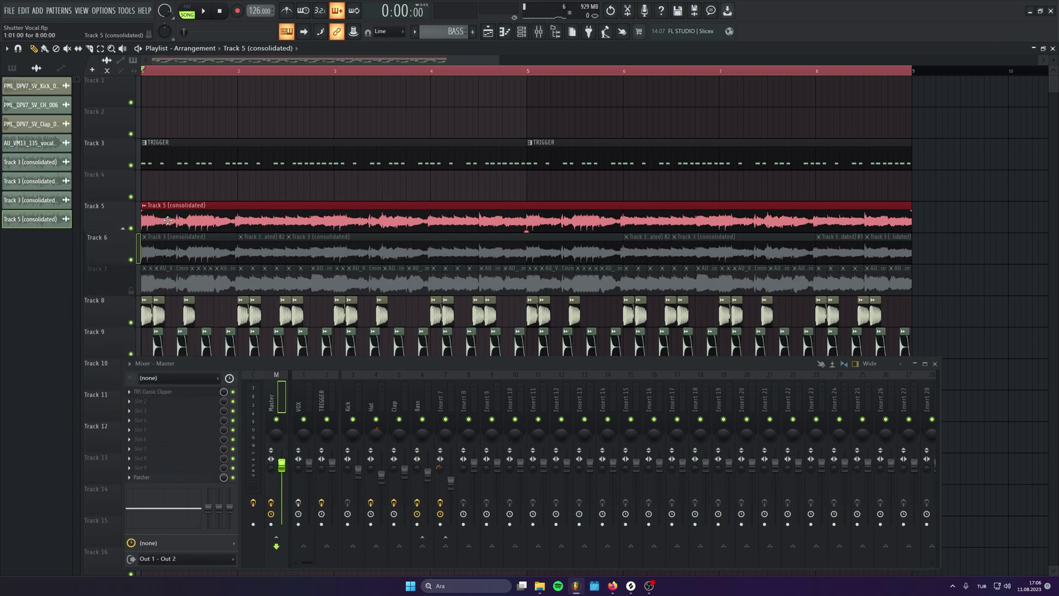
# Route the Track 5 (consolidated) clip to mixer track 1, VOX, and set its time-stretching mode to Stretch Pro.
pyautogui.doubleClick(265, 220)
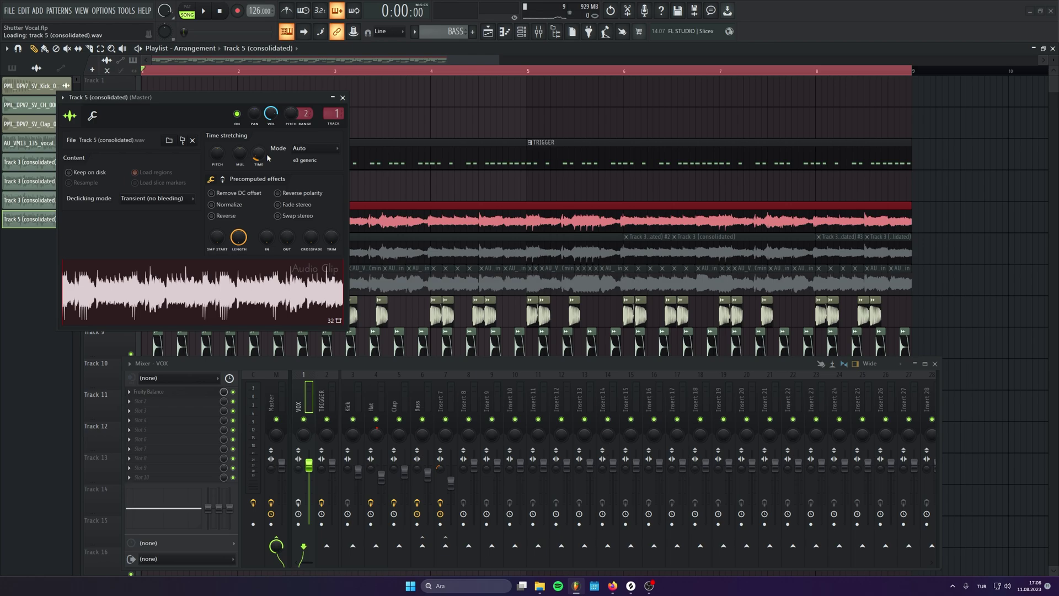
pyautogui.click(342, 98)
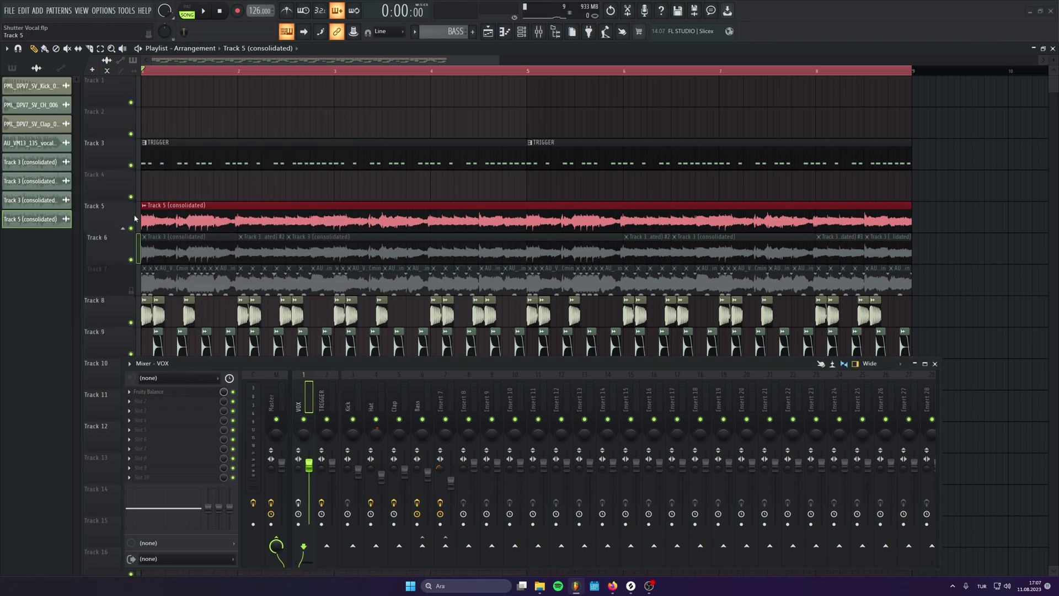
pyautogui.doubleClick(205, 225)
pyautogui.click(298, 149)
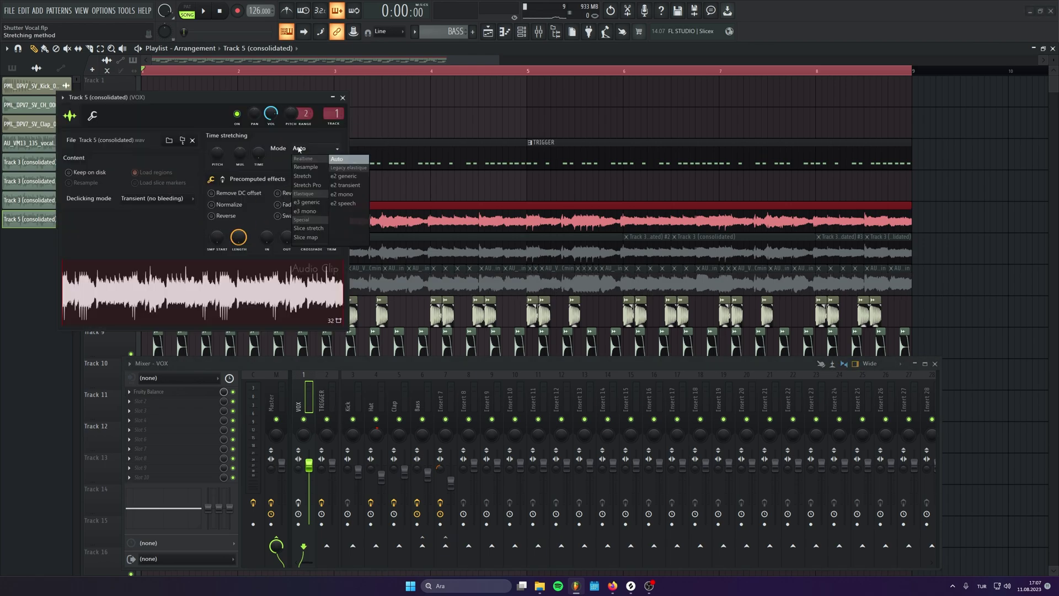
pyautogui.click(308, 186)
# Create an automation clip for the vocal's formant shift amount and place it on Track 4 from bar 1.
pyautogui.rightClick(318, 162)
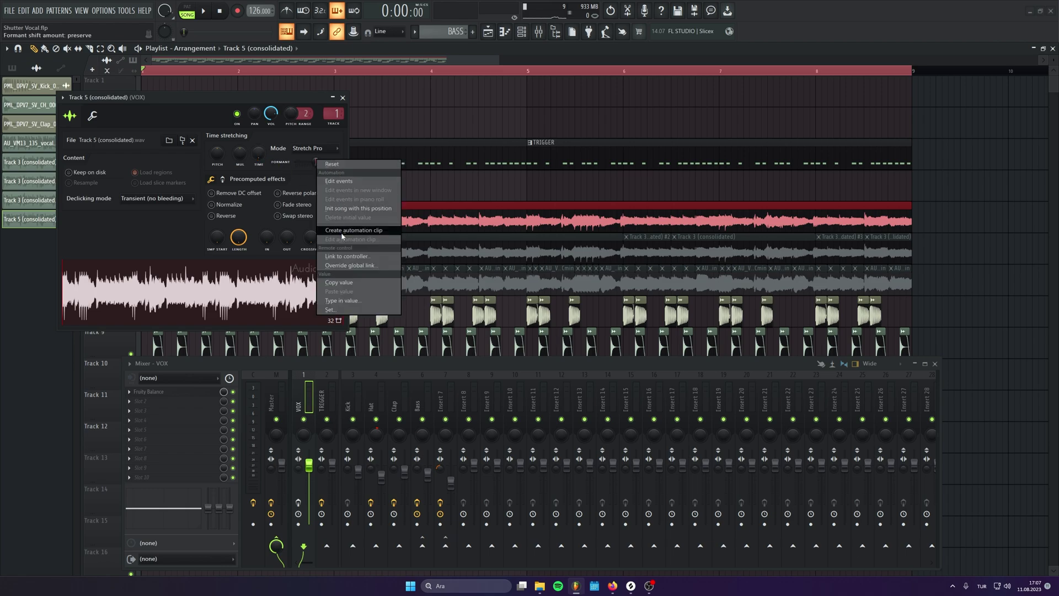
pyautogui.click(341, 235)
pyautogui.click(342, 98)
pyautogui.moveTo(335, 81); pyautogui.dragTo(154, 187)
# Copy the first formant automation point's value and paste it onto a new point halfway through bar 4.
pyautogui.rightClick(143, 191)
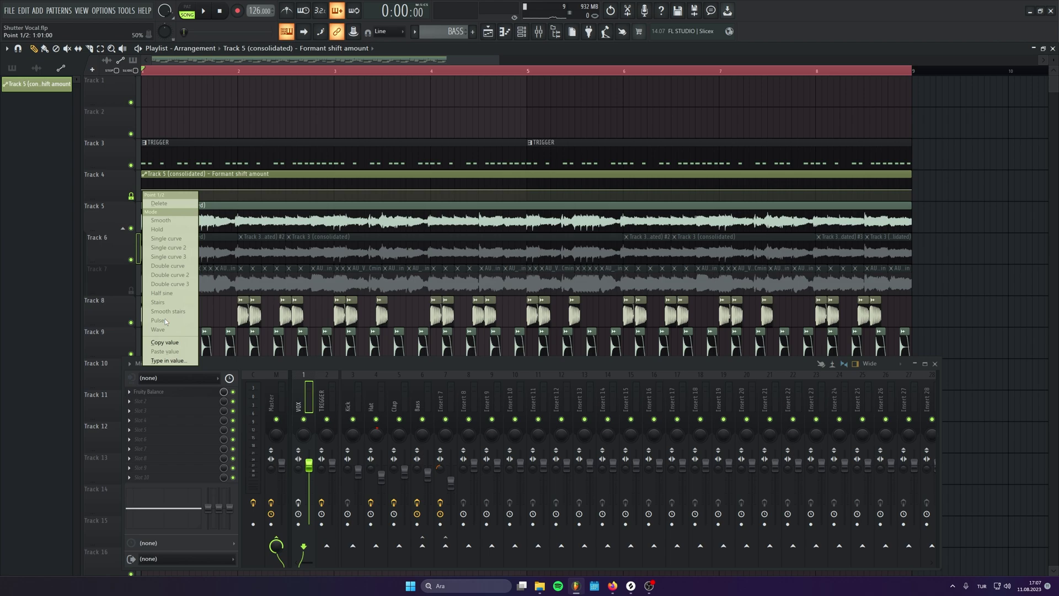
pyautogui.click(180, 342)
pyautogui.scroll(2, 347, 225)
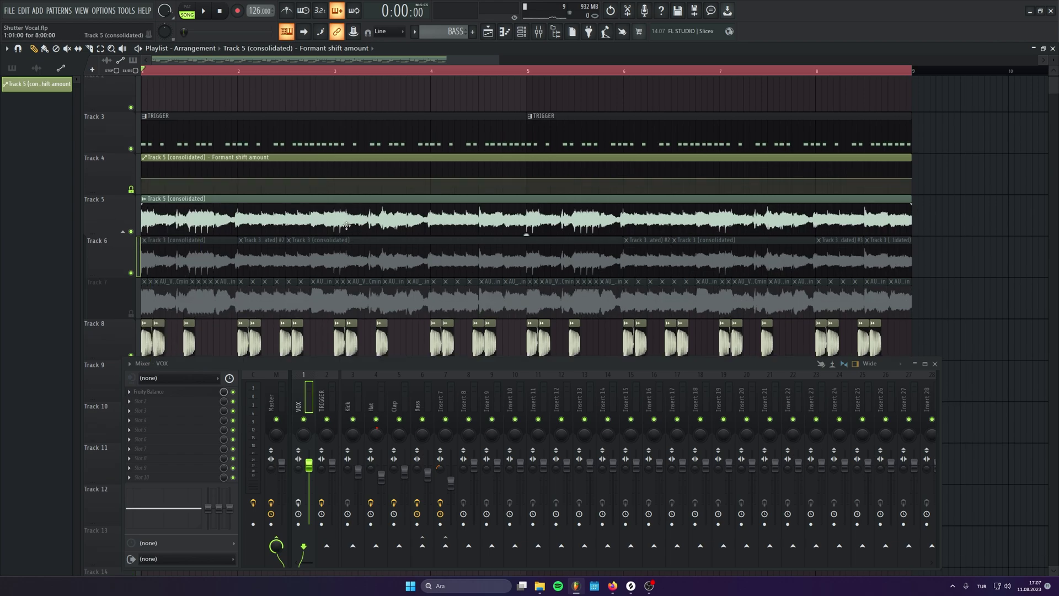
pyautogui.rightClick(477, 178)
pyautogui.click(504, 341)
# Ramp the formant shift automation up to 68% at bar 5 and drop it straight back to the copied value there.
pyautogui.moveTo(527, 179); pyautogui.dragTo(527, 162)
pyautogui.moveTo(529, 163); pyautogui.dragTo(529, 180)
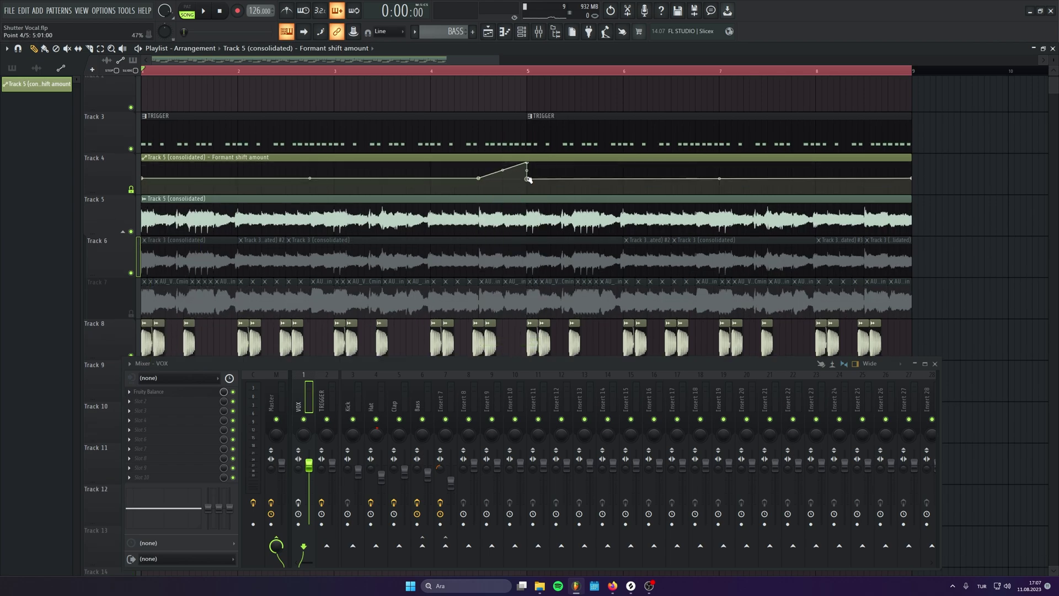
pyautogui.rightClick(528, 179)
pyautogui.click(557, 342)
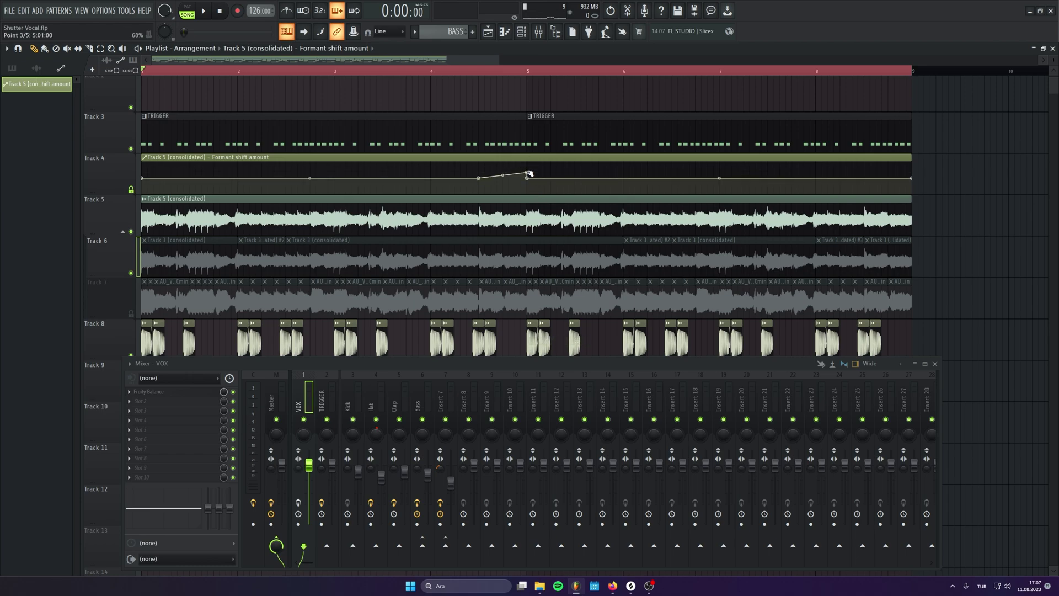
# Play the full arrangement from bar 4 to hear the formant rise, and stop playback.
pyautogui.click(437, 78)
pyautogui.press('space')
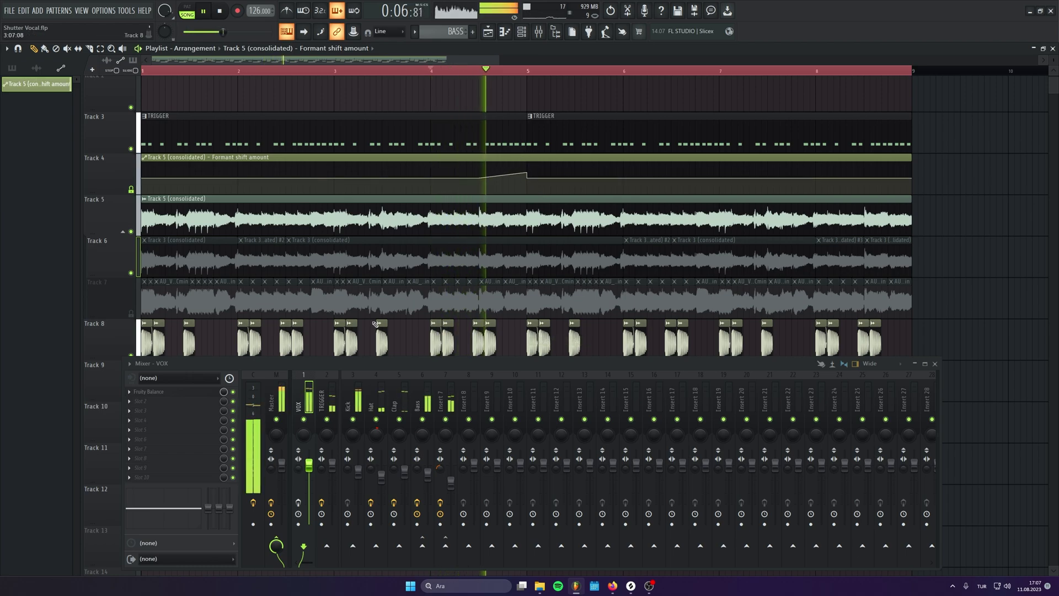
pyautogui.press('space')
# Solo the TRIGGER track, unmute the Track 5 vocal, and play the gated vocal from bar 4.
pyautogui.rightClick(130, 148)
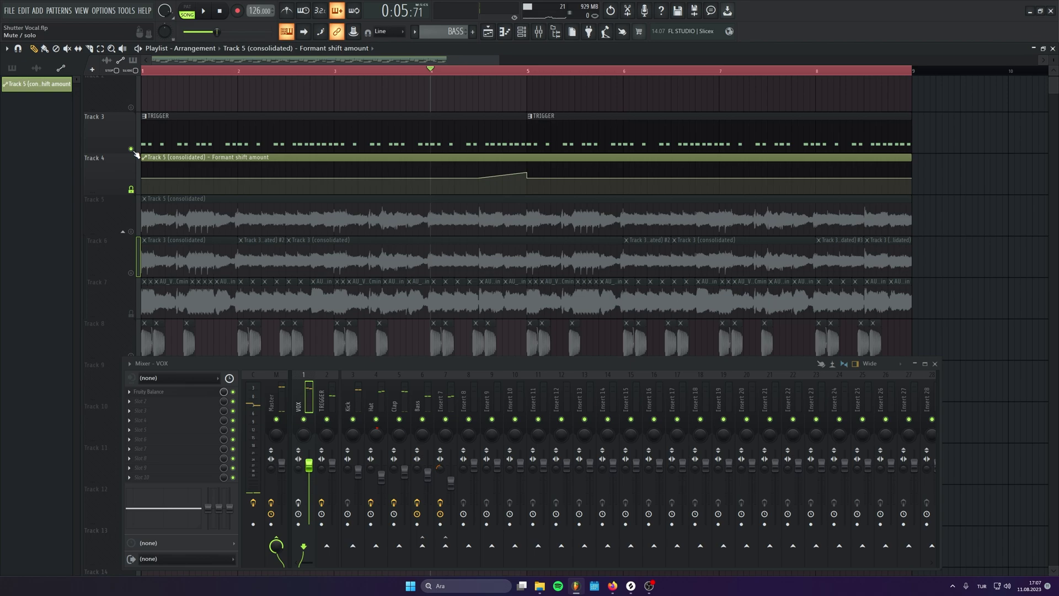
pyautogui.click(131, 231)
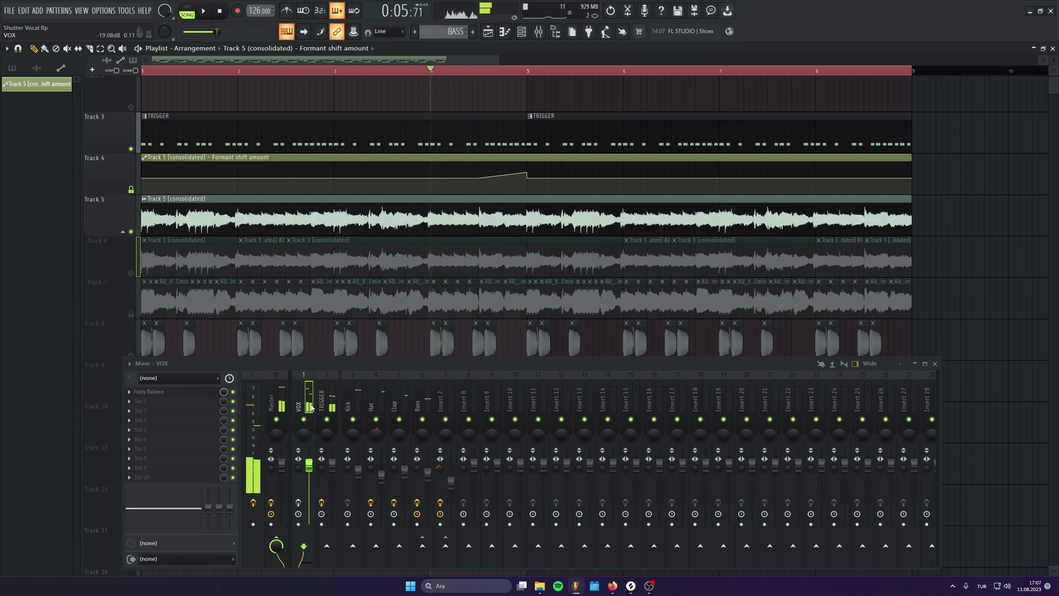
pyautogui.press('space')
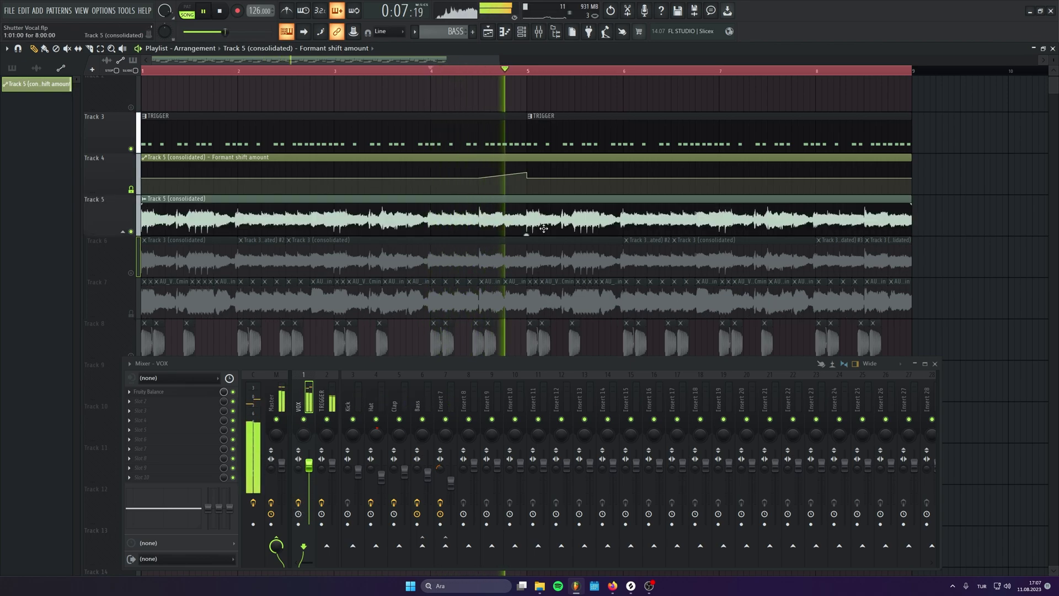
# Replay the gated vocal from bar 4 to check the formant ramp, opening and closing the Track 5 vocal's channel settings.
pyautogui.press('space')
pyautogui.press('space')
pyautogui.doubleClick(514, 223)
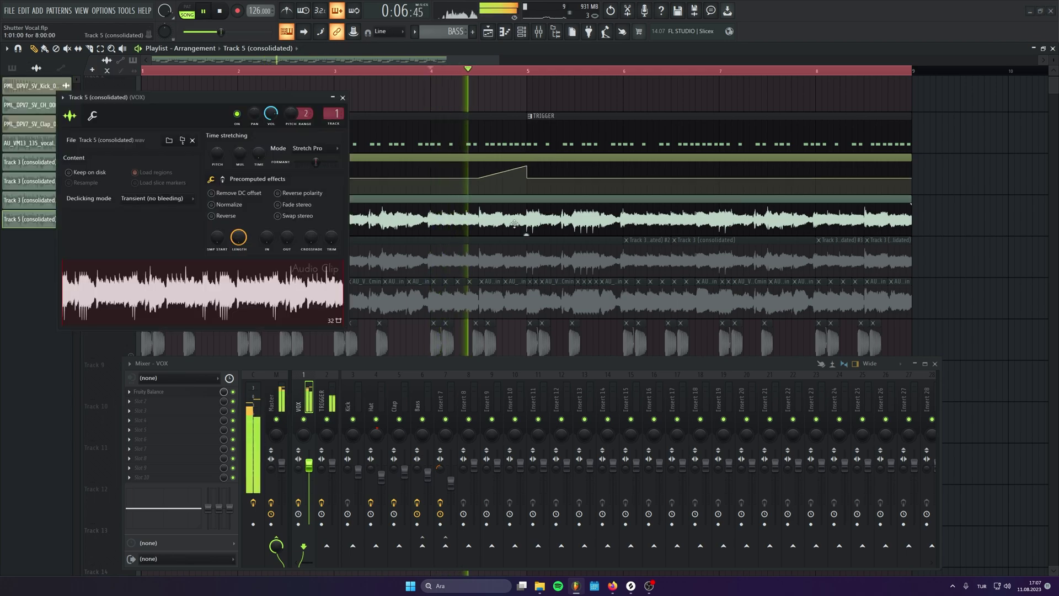
pyautogui.press('space')
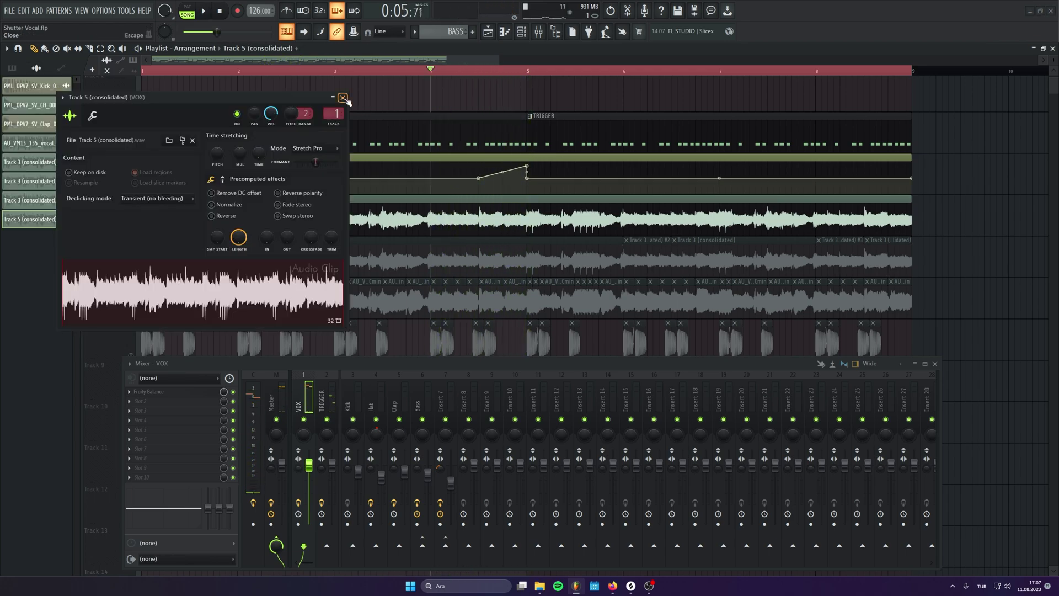
pyautogui.click(343, 97)
pyautogui.press('space')
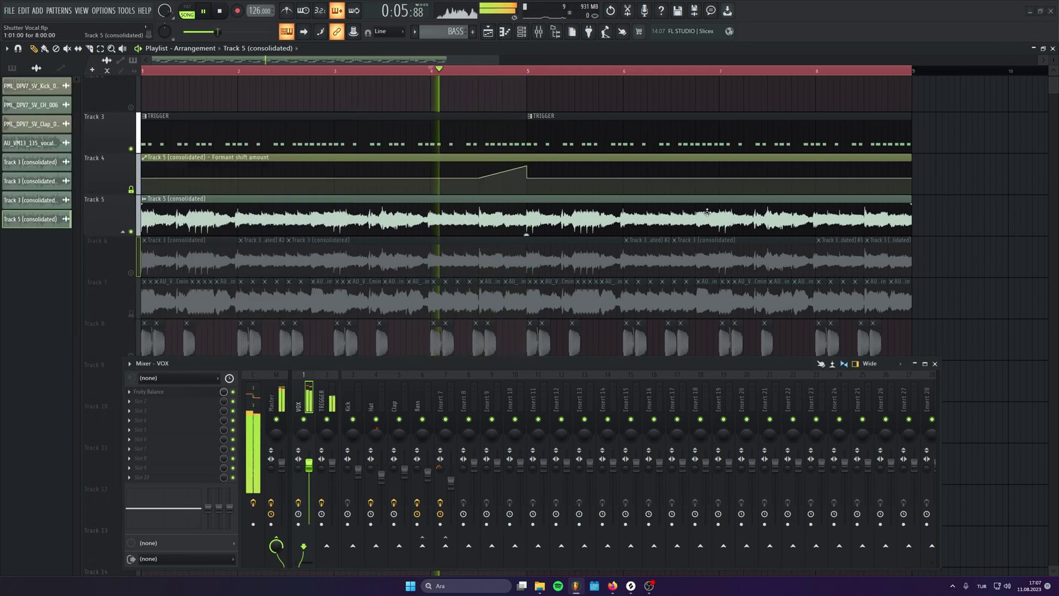
# Paste the copied value onto a new formant automation point halfway through bar 8 and lower the end point to 14%.
pyautogui.rightClick(866, 180)
pyautogui.click(896, 340)
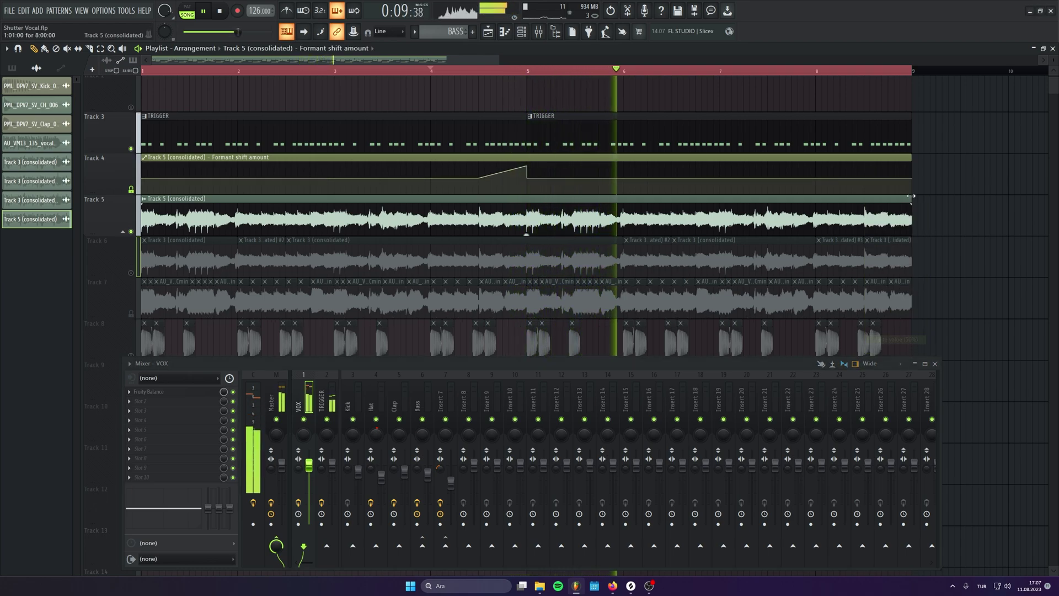
pyautogui.moveTo(911, 178); pyautogui.dragTo(914, 191)
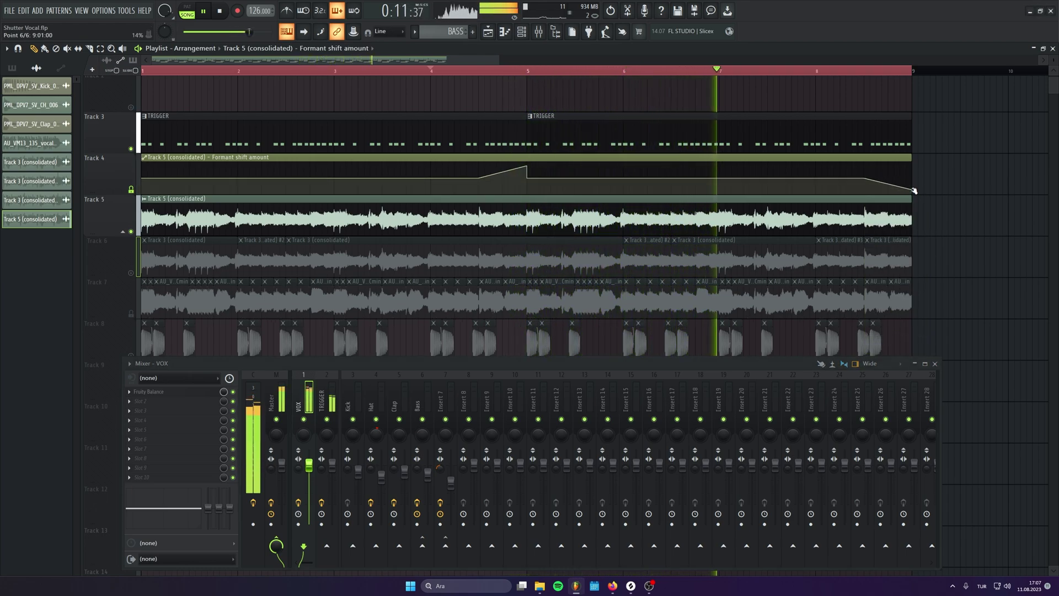
pyautogui.click(915, 189)
pyautogui.hotkey('ctrl', 'z')
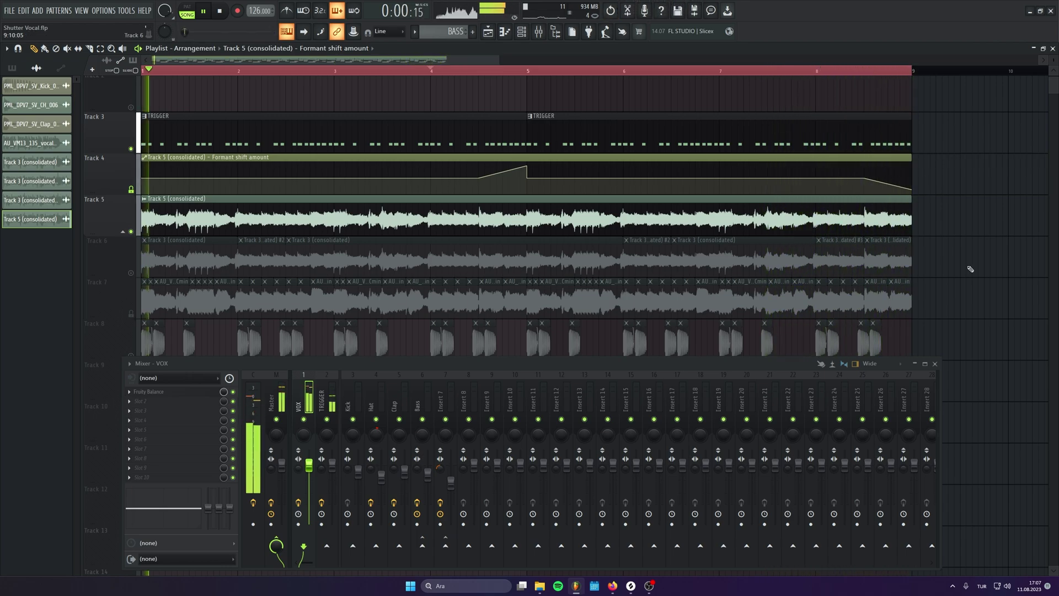
# Play the full arrangement with the vocal no longer soloed, lower the VOX mixer volume to 92% (-2.0 dB), and stop playback.
pyautogui.scroll(-1, 972, 285)
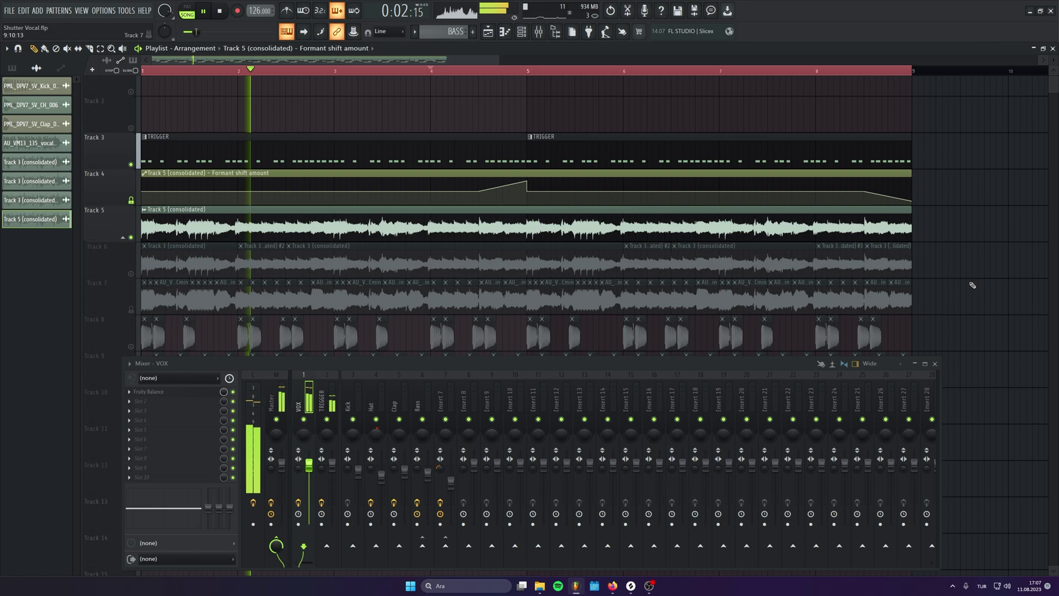
pyautogui.scroll(-1, 972, 285)
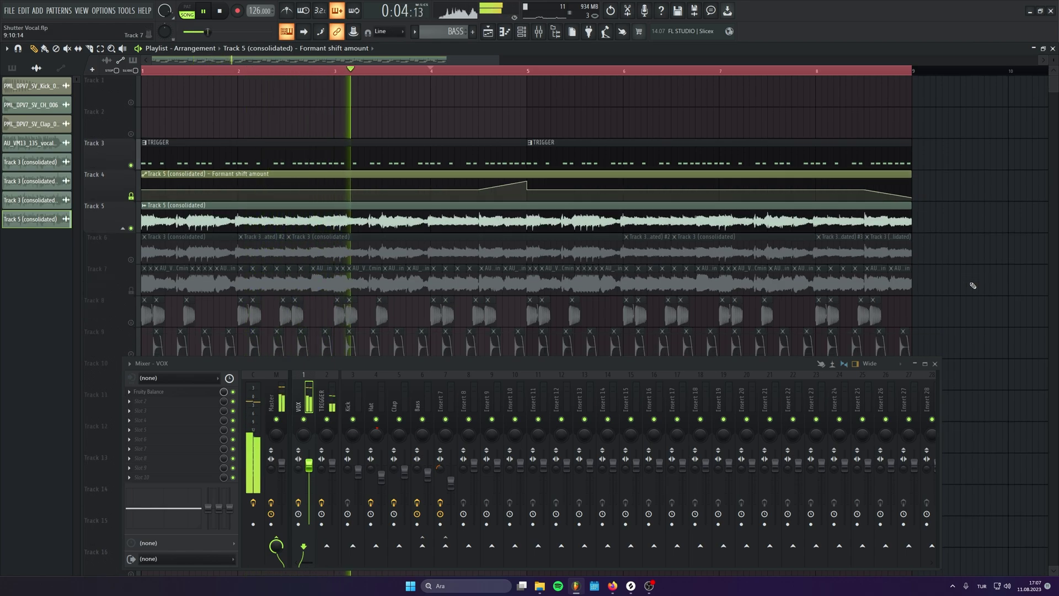
pyautogui.rightClick(131, 228)
pyautogui.rightClick(131, 228)
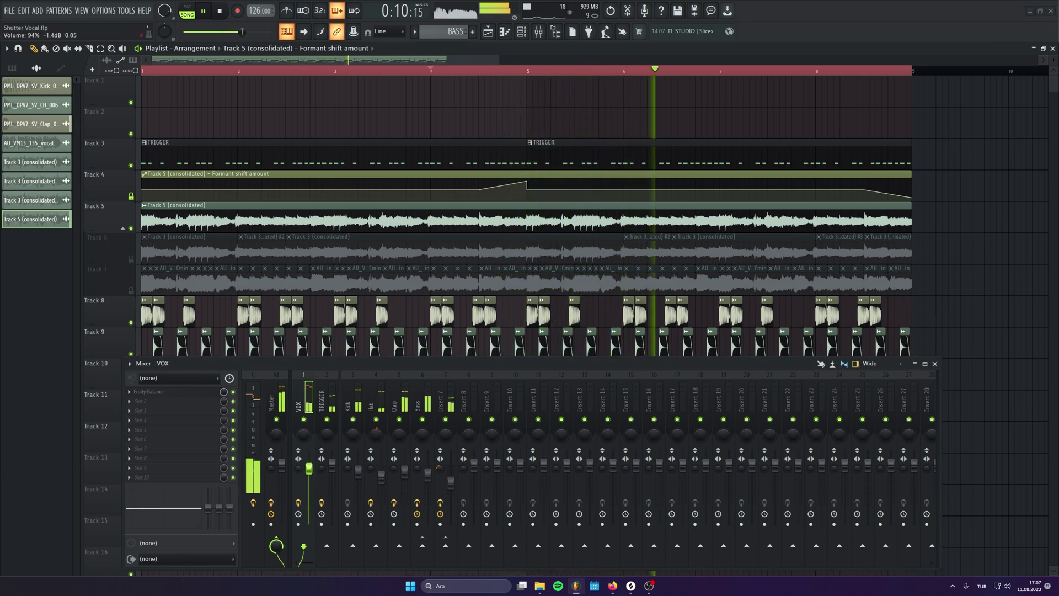
pyautogui.moveTo(309, 468); pyautogui.dragTo(309, 470)
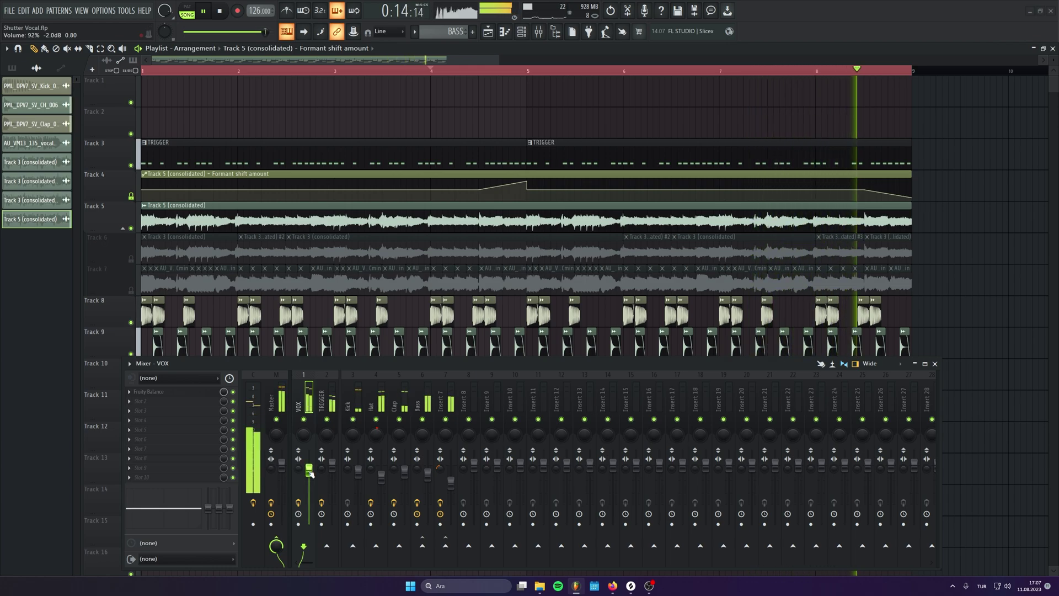
pyautogui.press('space')
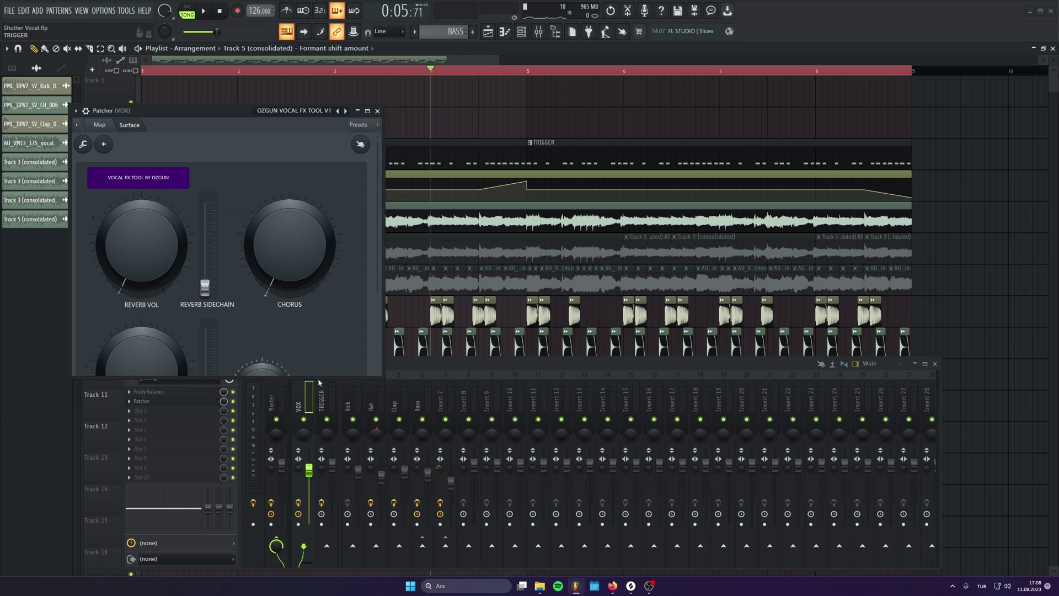
# Enlarge the vocal FX tool in Patcher on VOX and raise its reverb volume, reverb sidechain, chorus and delay volume.
pyautogui.moveTo(319, 377); pyautogui.dragTo(329, 494)
pyautogui.moveTo(204, 110); pyautogui.dragTo(446, 130)
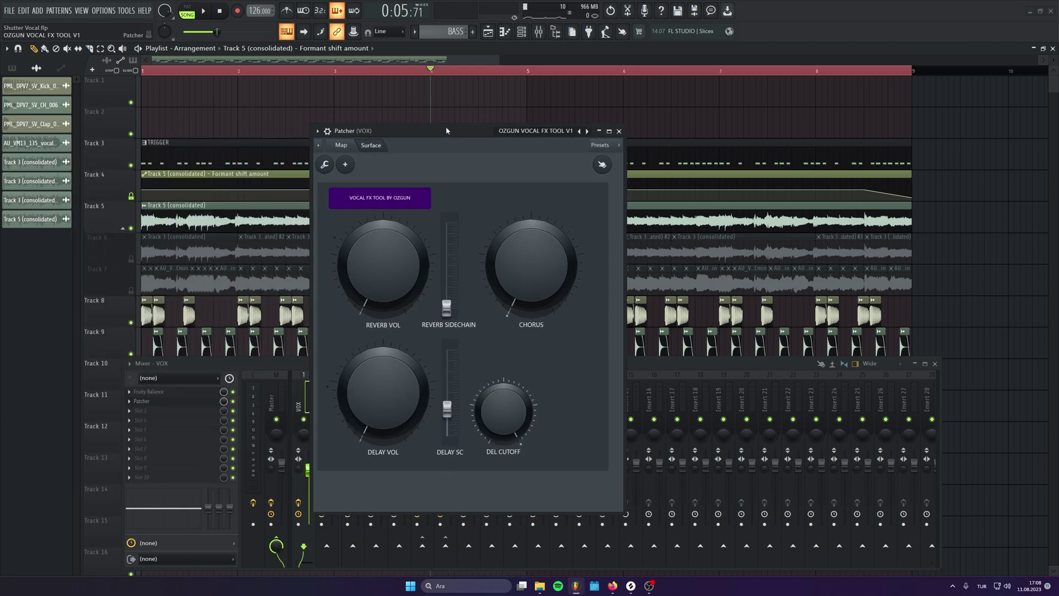
pyautogui.click(446, 309)
pyautogui.keyDown('alt'); pyautogui.click(399, 423); pyautogui.keyUp('alt')
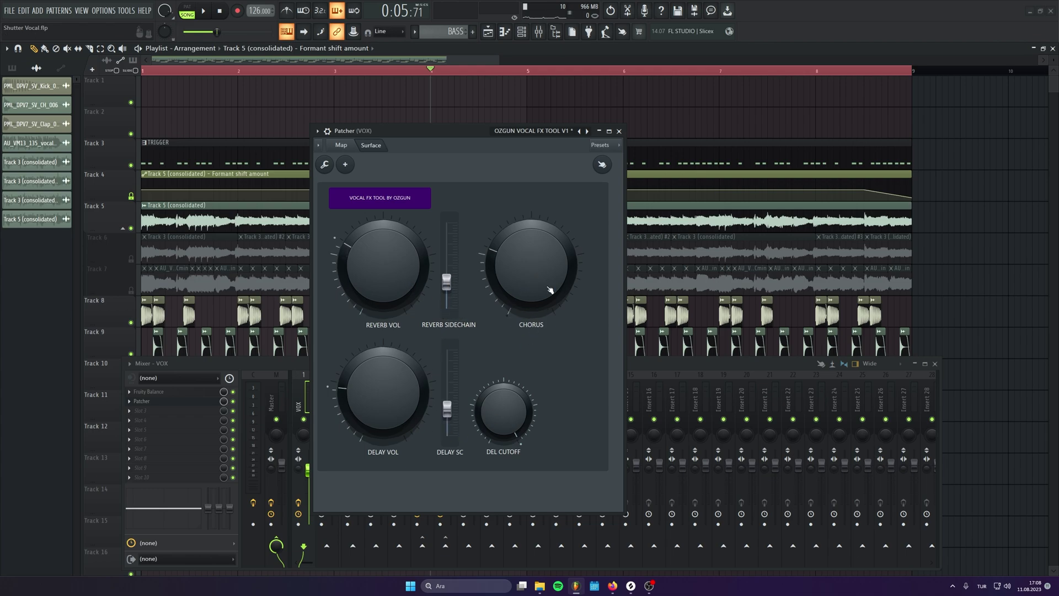
pyautogui.press('space')
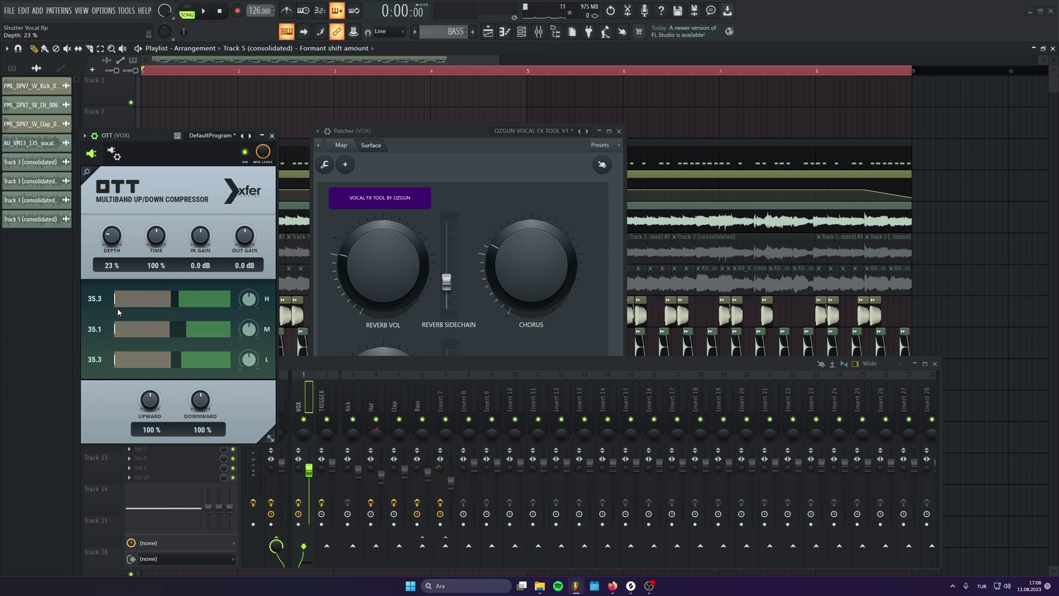
# Set OTT on the VOX track to 16% depth and -1.5 dB output gain during playback, close it and stop playback.
pyautogui.press('space')
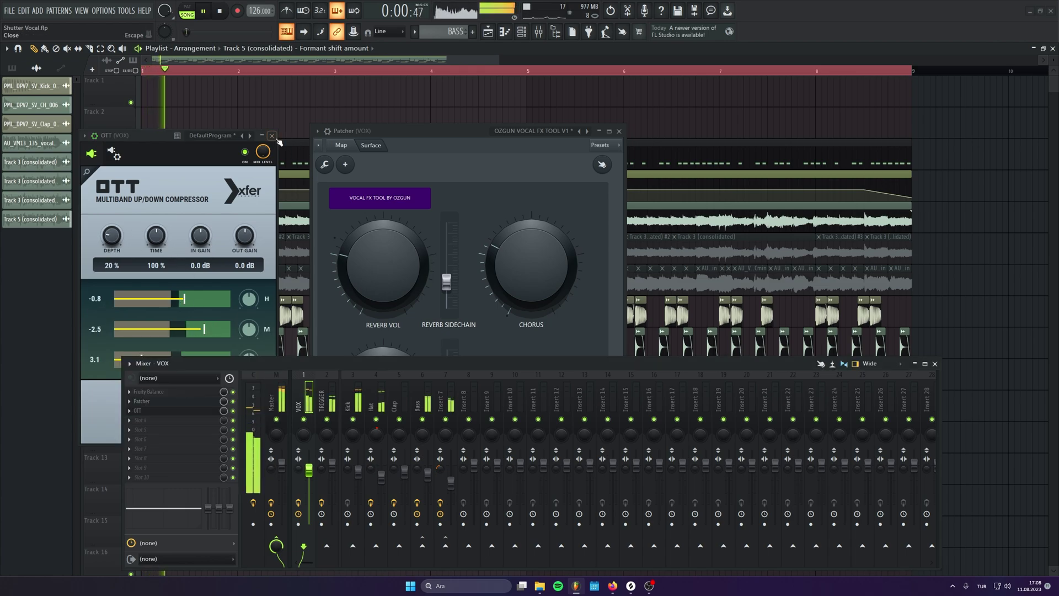
pyautogui.click(272, 136)
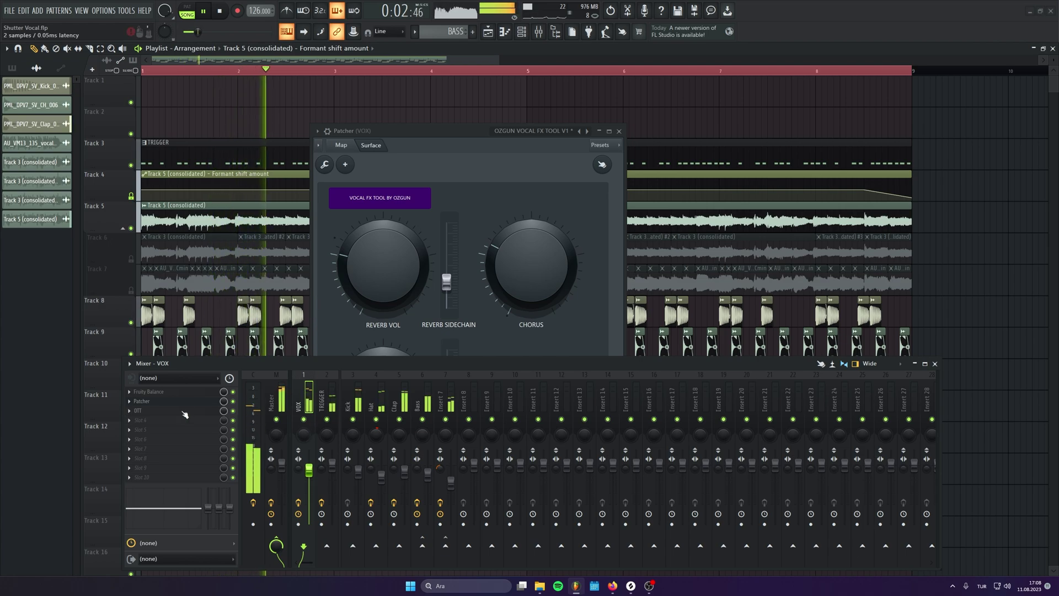
pyautogui.click(165, 410)
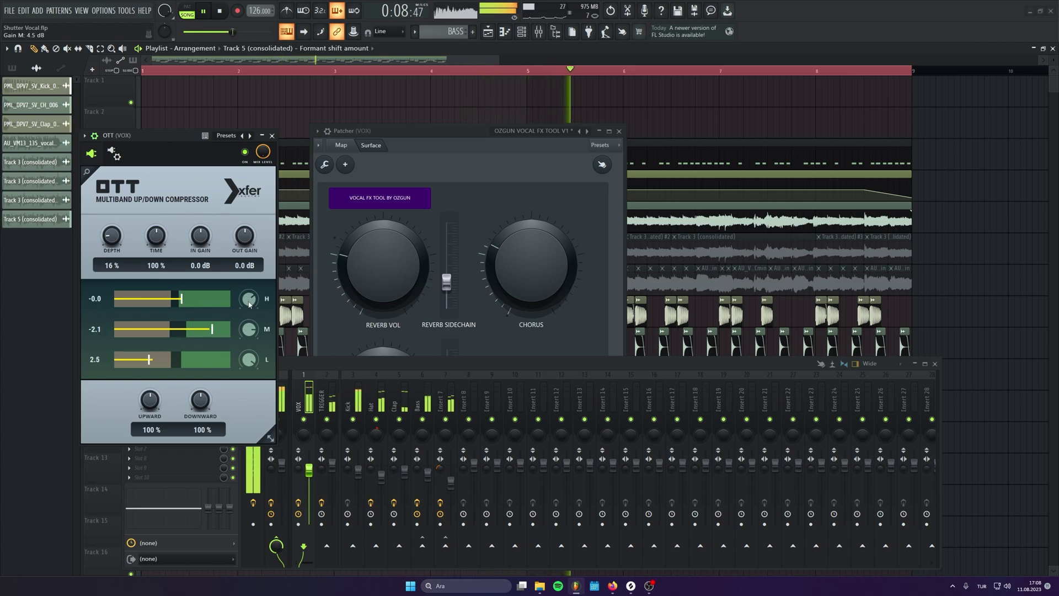
pyautogui.moveTo(244, 236); pyautogui.dragTo(244, 242)
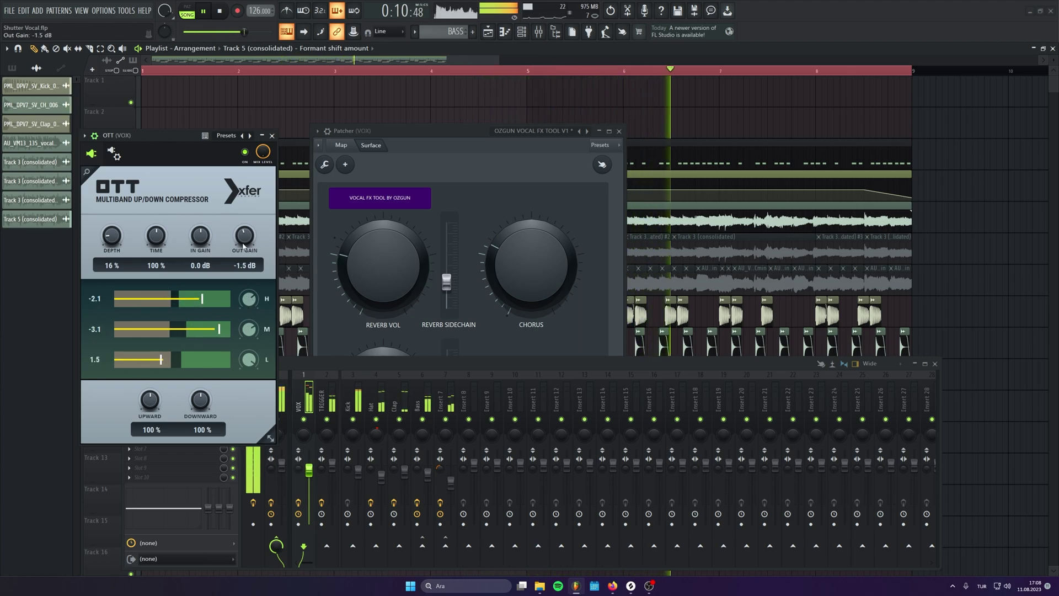
pyautogui.click(272, 136)
pyautogui.press('space')
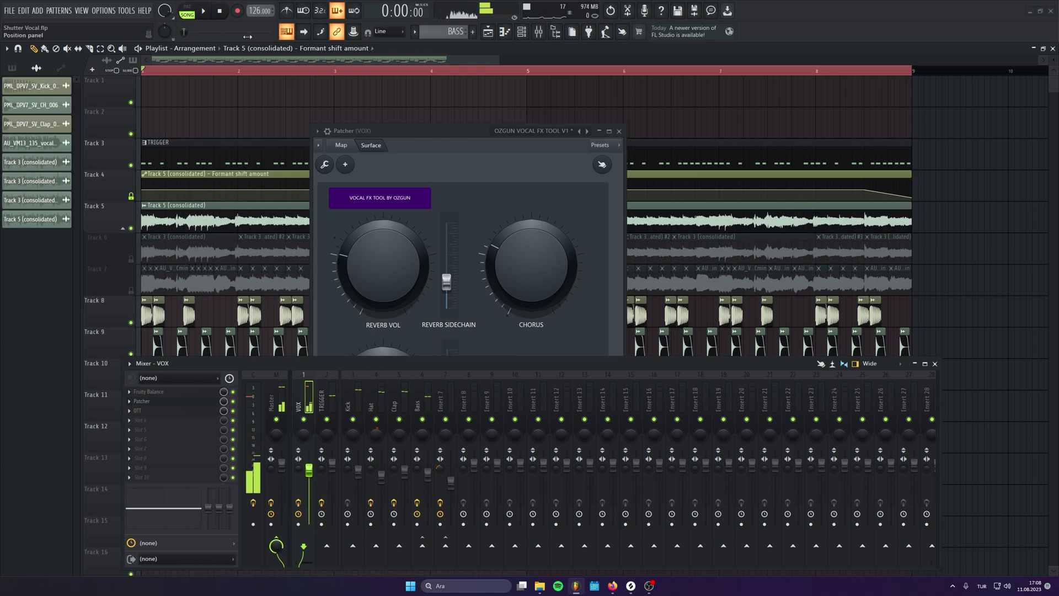
# Load Fruity Limiter into slot 10 of the VOX mixer track and arrange its window and the mixer so both are visible.
pyautogui.click(374, 392)
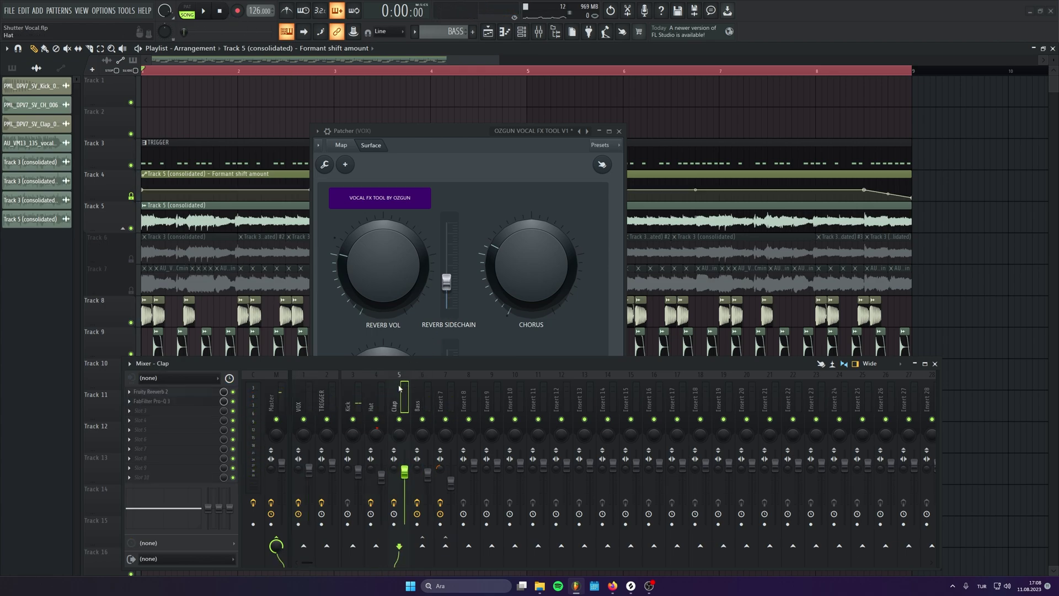
pyautogui.click(130, 477)
pyautogui.moveTo(184, 392); pyautogui.dragTo(186, 469)
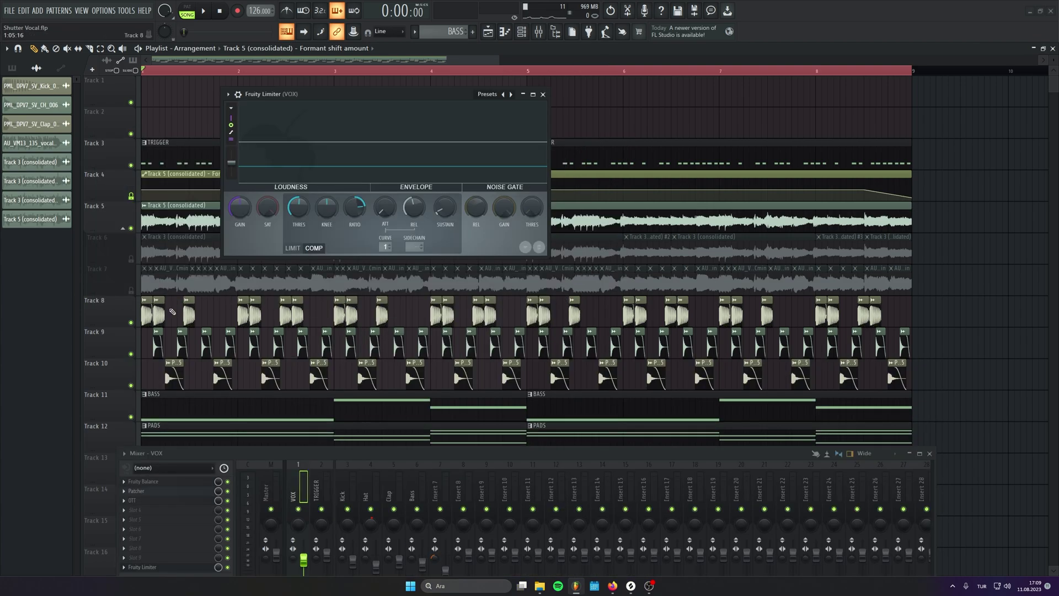
pyautogui.moveTo(302, 102); pyautogui.dragTo(272, 150)
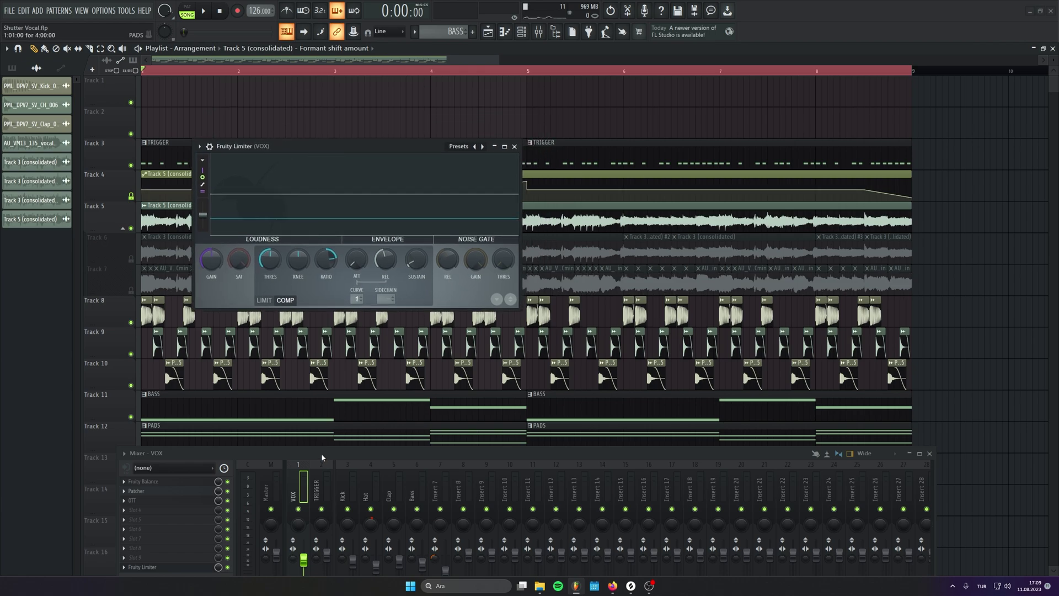
pyautogui.moveTo(323, 457); pyautogui.dragTo(305, 342)
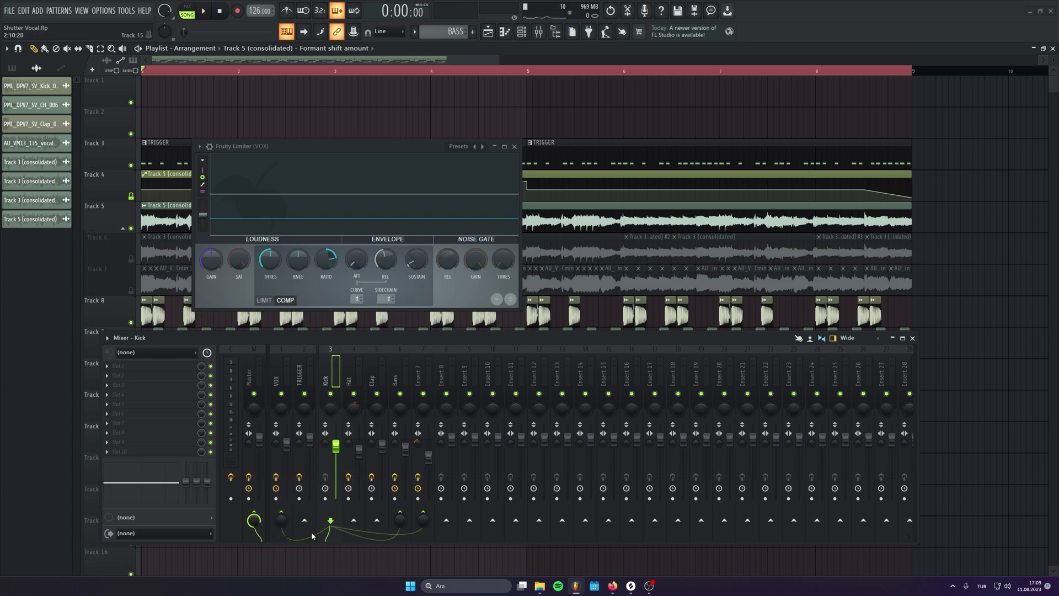
# Sidechain the VOX limiter's compressor to the Kick using sidechain input 1 and lower its threshold during playback.
pyautogui.click(285, 300)
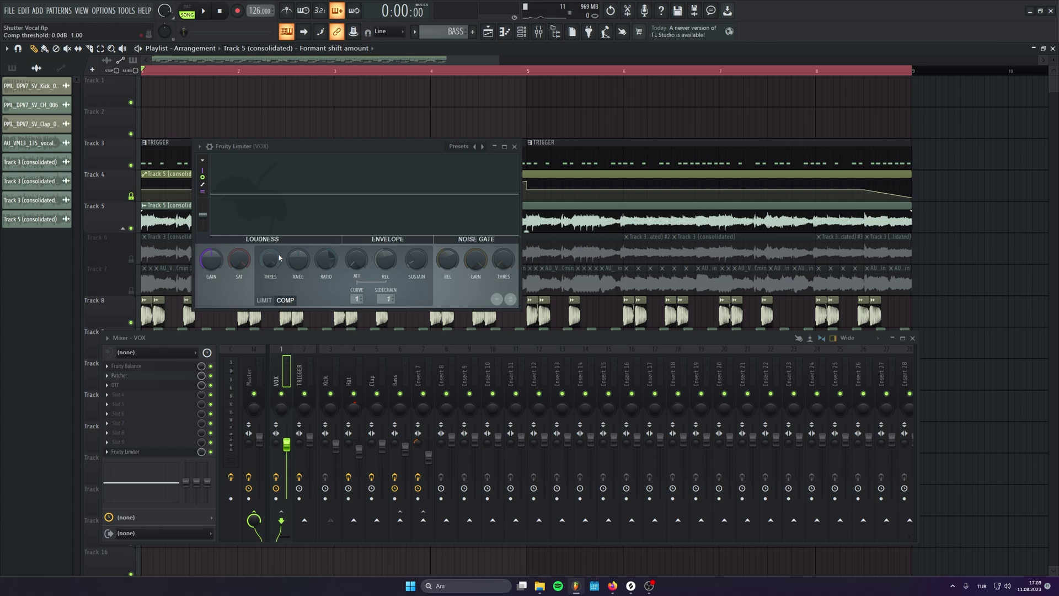
pyautogui.press('space')
pyautogui.moveTo(277, 260)
pyautogui.mouseDown()
pyautogui.moveTo(277, 287)
pyautogui.moveTo(266, 253)
pyautogui.mouseUp()
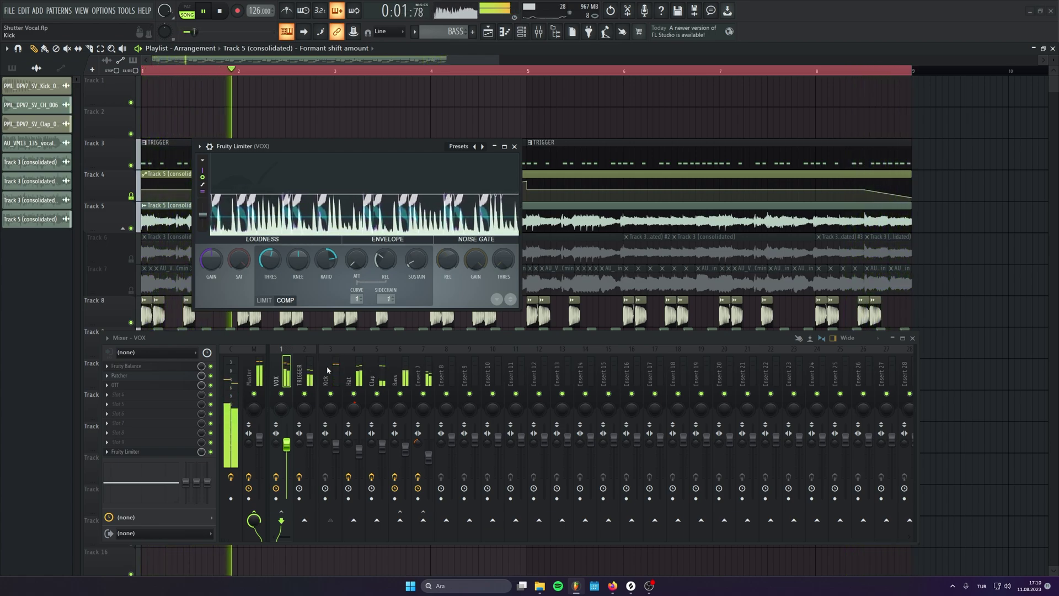
# Readjust the VOX limiter's compressor threshold with the Hat, Clap, Bass and Insert 7 mixer tracks muted, and unmute them again.
pyautogui.click(376, 393)
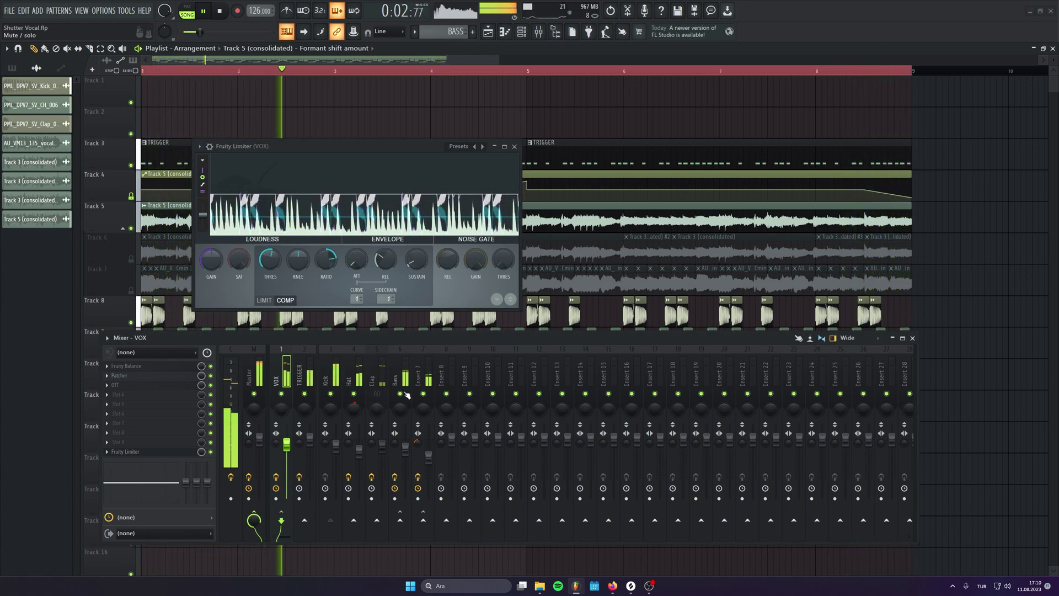
pyautogui.click(353, 393)
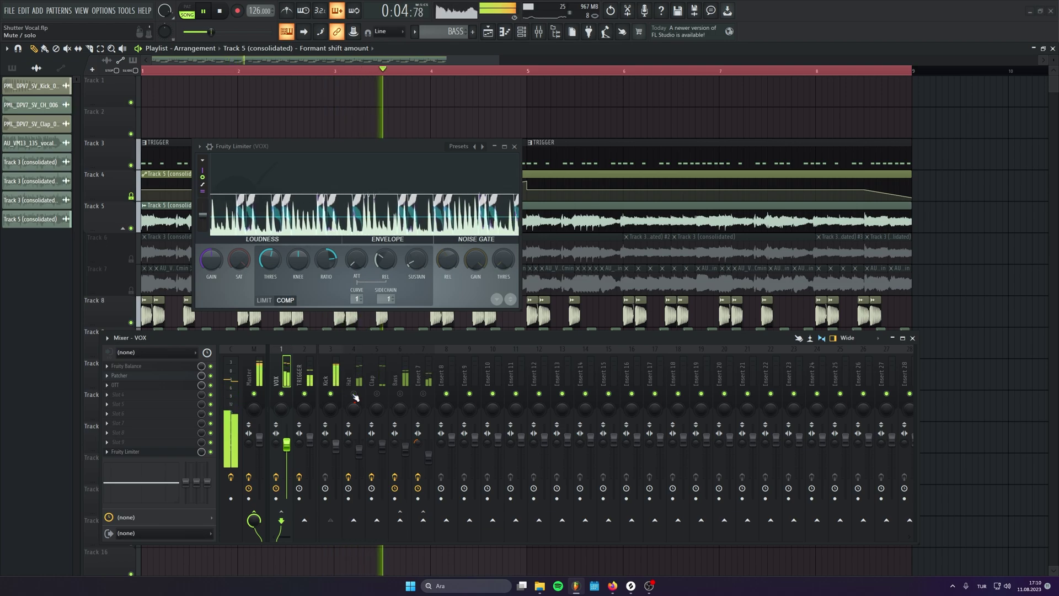
pyautogui.click(175, 376)
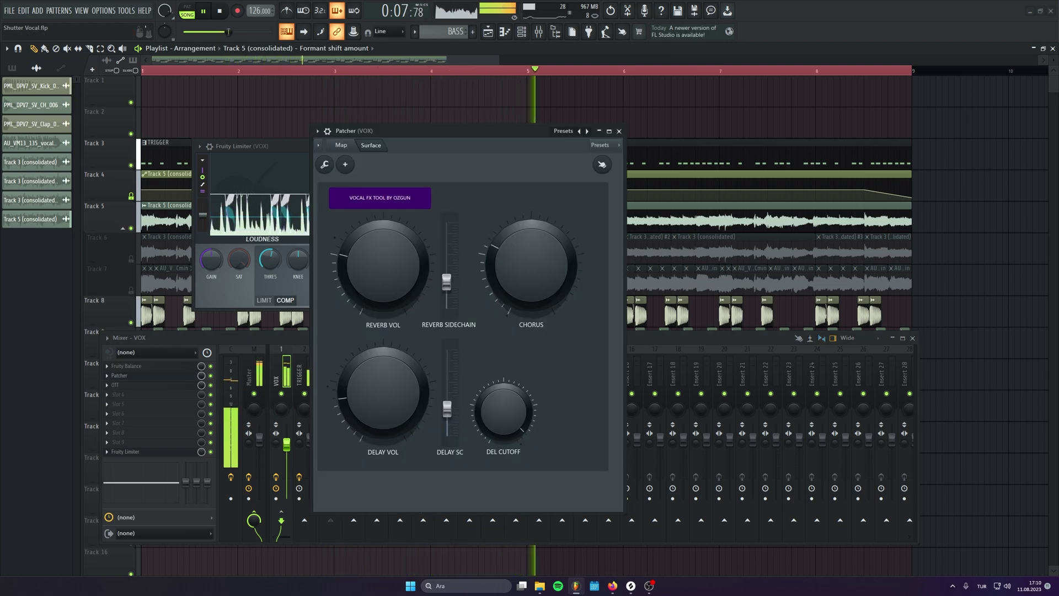
pyautogui.click(619, 131)
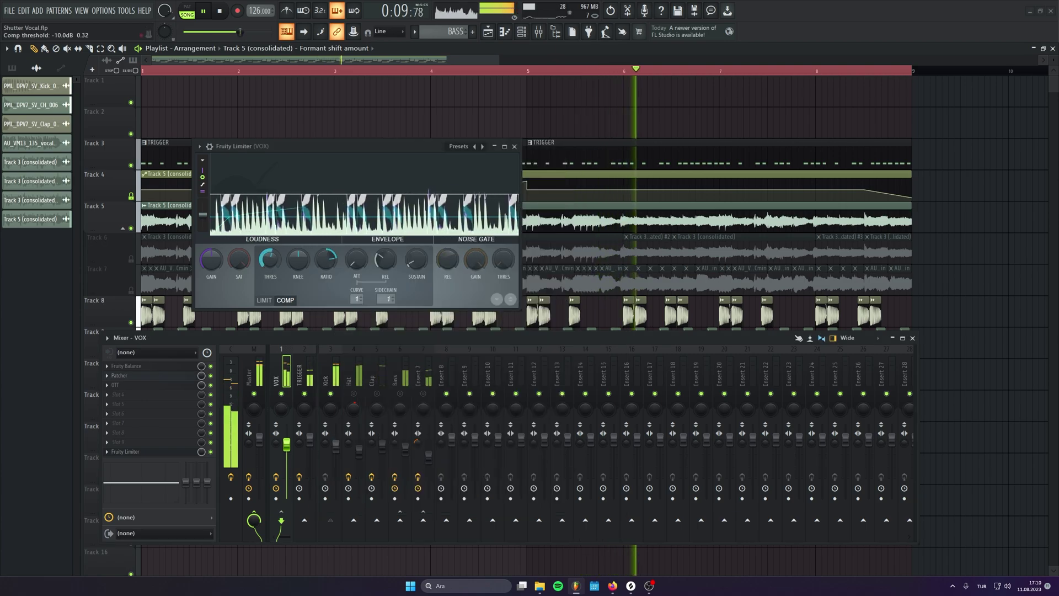
pyautogui.moveTo(272, 268); pyautogui.dragTo(272, 246)
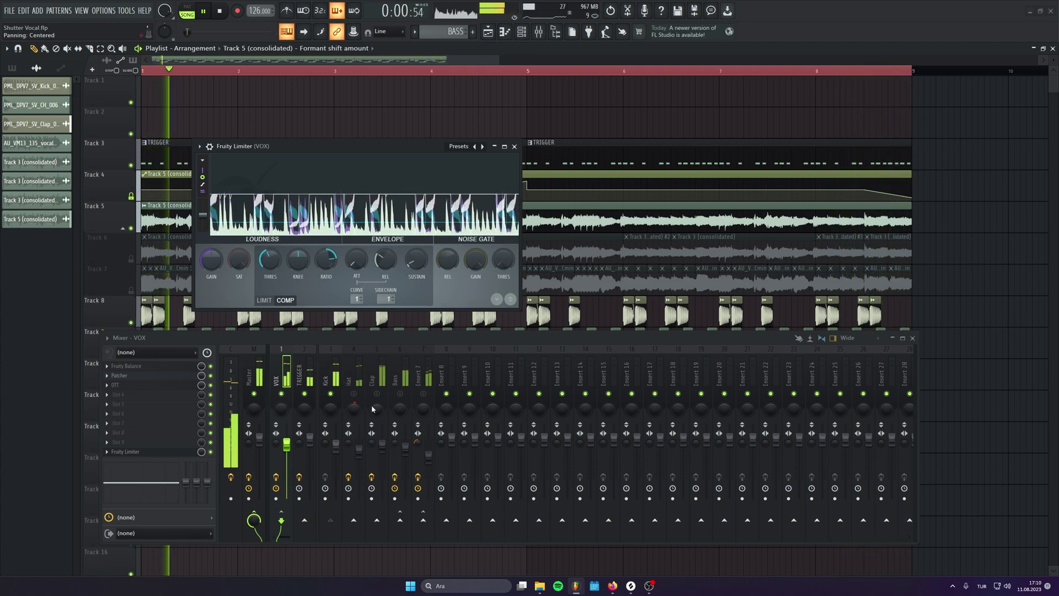
pyautogui.click(357, 395)
pyautogui.moveTo(376, 395); pyautogui.dragTo(423, 395)
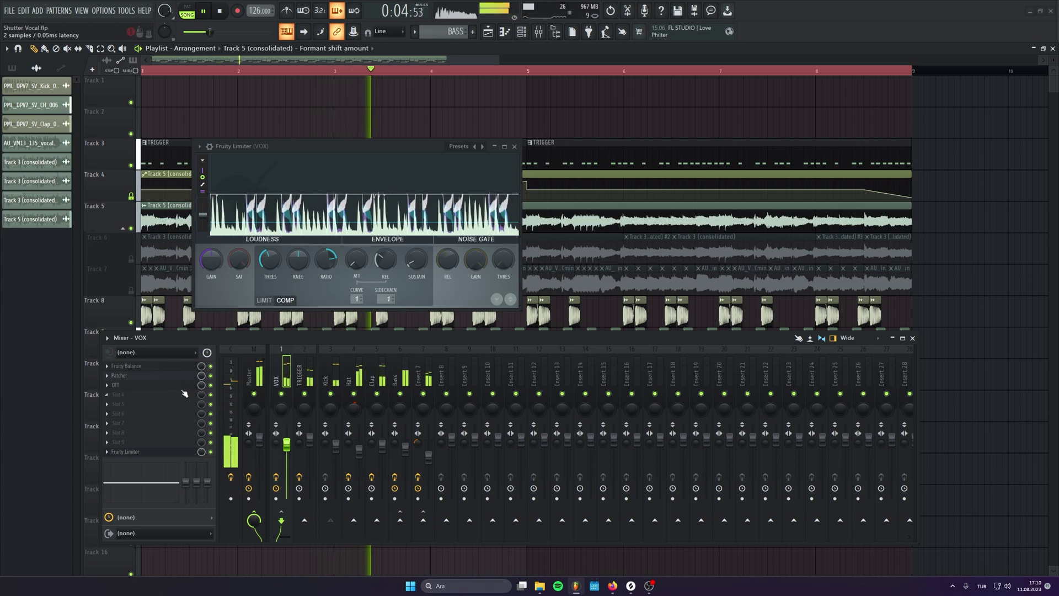
# Load FabFilter Pro-Q 3 into slot 4 of the VOX mixer track and cut the vocal's low frequencies.
pyautogui.click(118, 394)
pyautogui.click(250, 299)
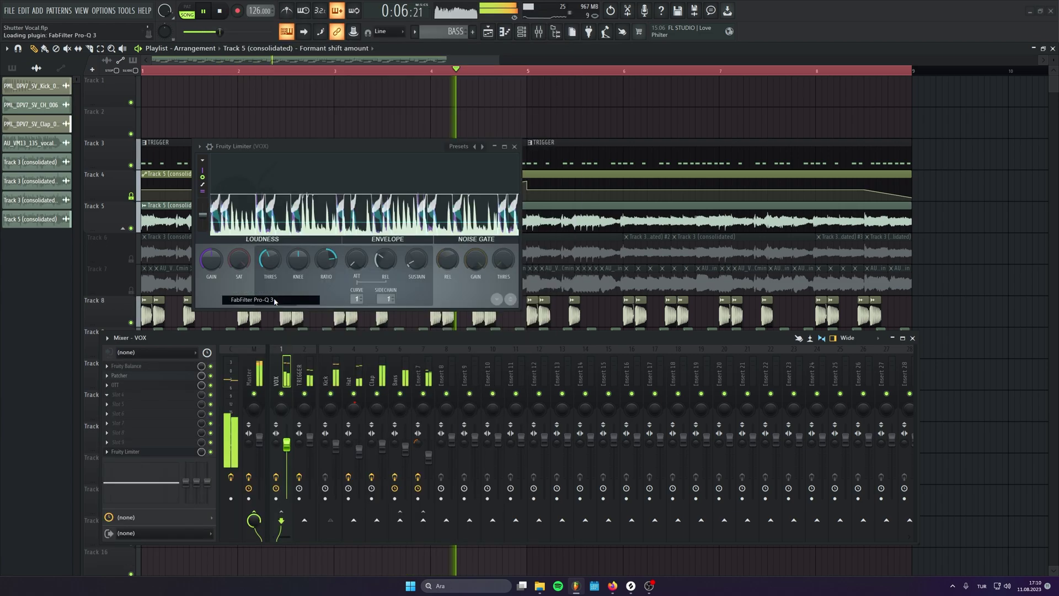
pyautogui.moveTo(15, 167); pyautogui.dragTo(189, 191)
# Add a dynamic low-mid dip, an upper bell boost and a high shelf of about +2.3 dB to the VOX equalizer, and close it.
pyautogui.click(228, 170)
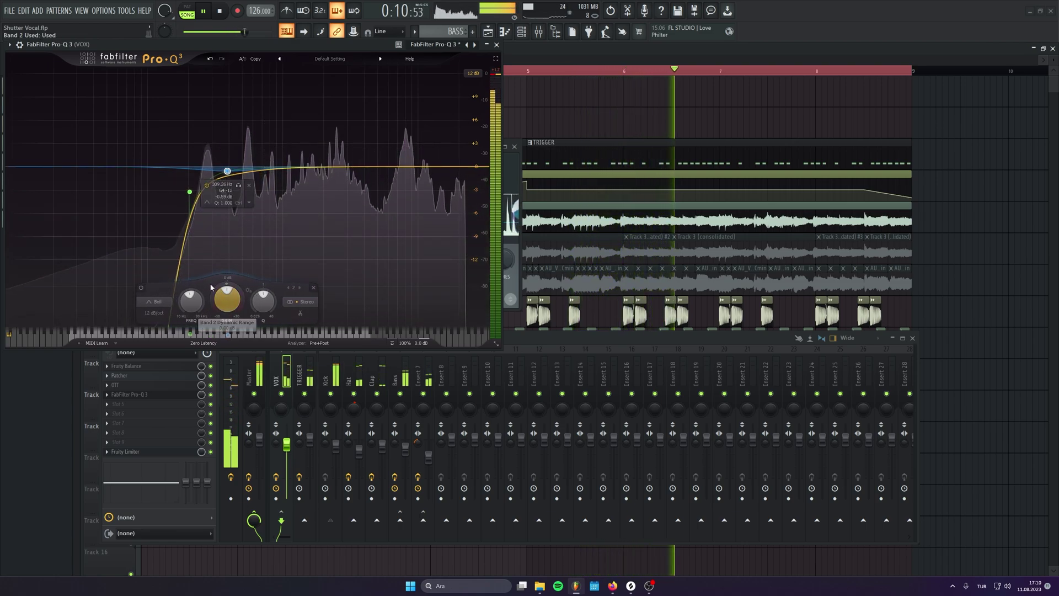
pyautogui.moveTo(214, 295); pyautogui.dragTo(216, 334)
pyautogui.moveTo(378, 166); pyautogui.dragTo(440, 161)
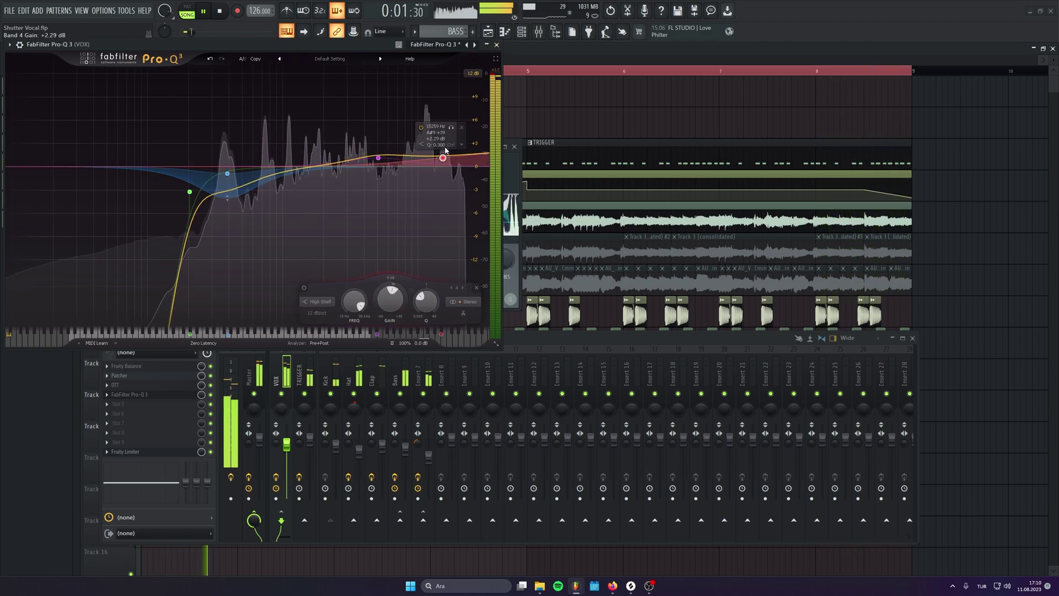
pyautogui.click(497, 45)
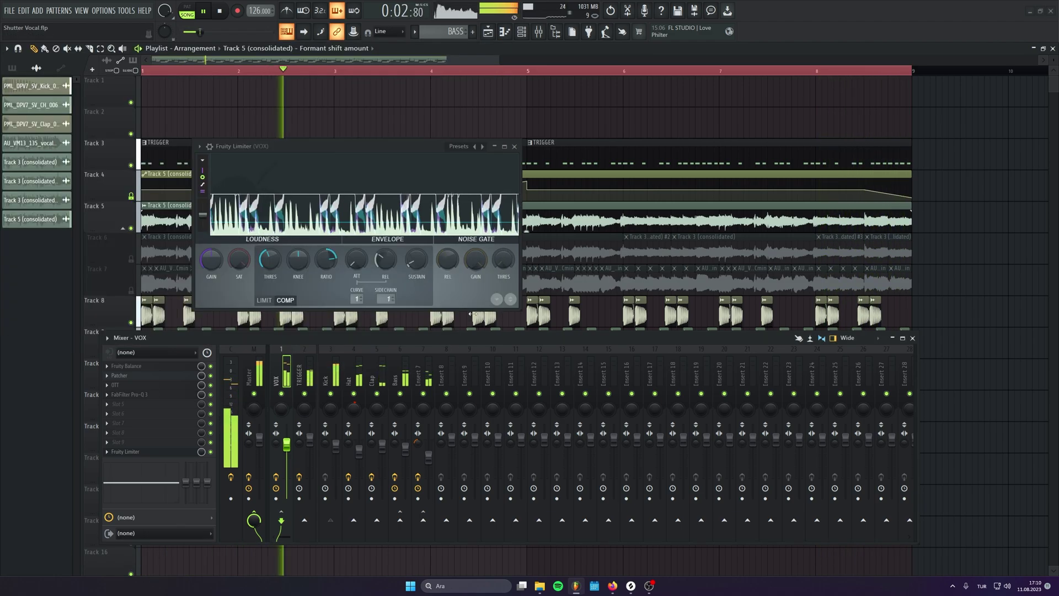
# Add a narrow dynamic bell at about 11.4 kHz with about -9.3 dB dynamic range to the VOX equalizer, and close it.
pyautogui.click(166, 396)
pyautogui.moveTo(425, 160); pyautogui.dragTo(417, 189)
pyautogui.hotkey('ctrl', 'z')
pyautogui.scroll(4, 417, 189)
pyautogui.keyDown('ctrl'); pyautogui.click(389, 301); pyautogui.keyUp('ctrl')
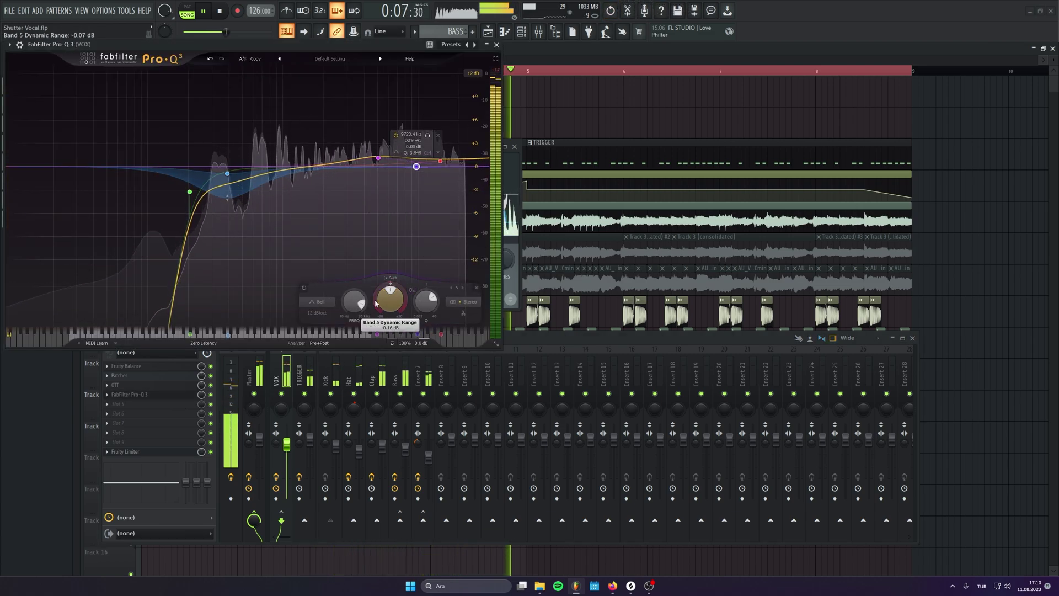
pyautogui.moveTo(378, 303); pyautogui.dragTo(380, 342)
pyautogui.moveTo(415, 167); pyautogui.dragTo(425, 168)
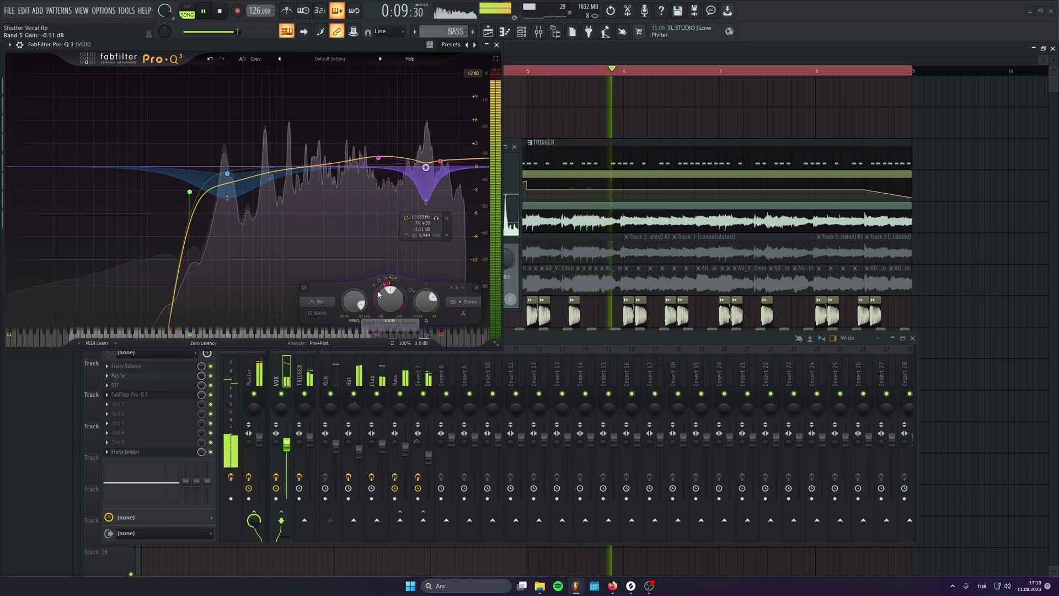
pyautogui.moveTo(376, 299); pyautogui.dragTo(377, 326)
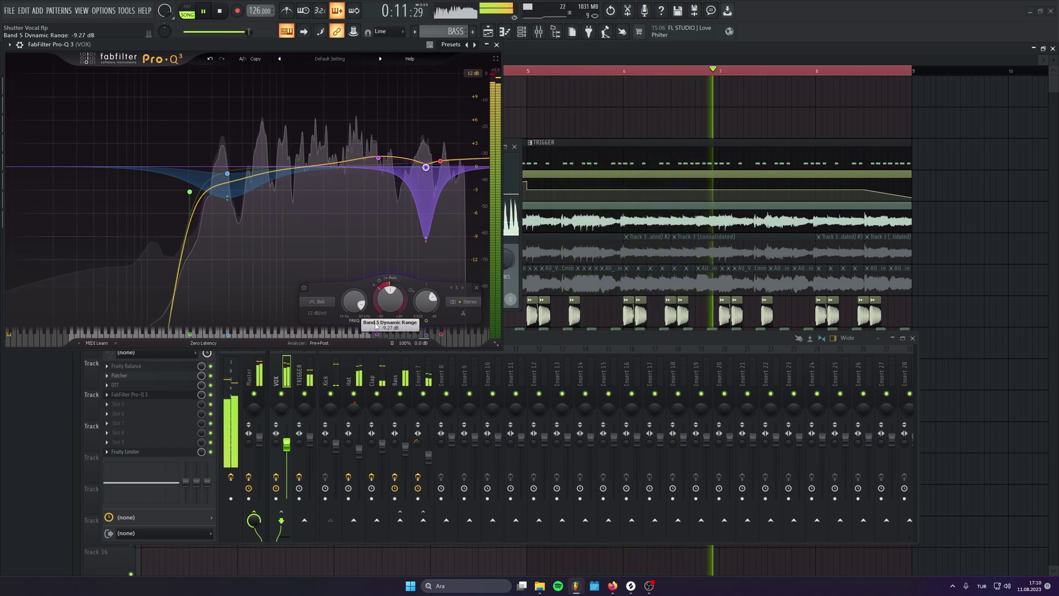
pyautogui.click(497, 45)
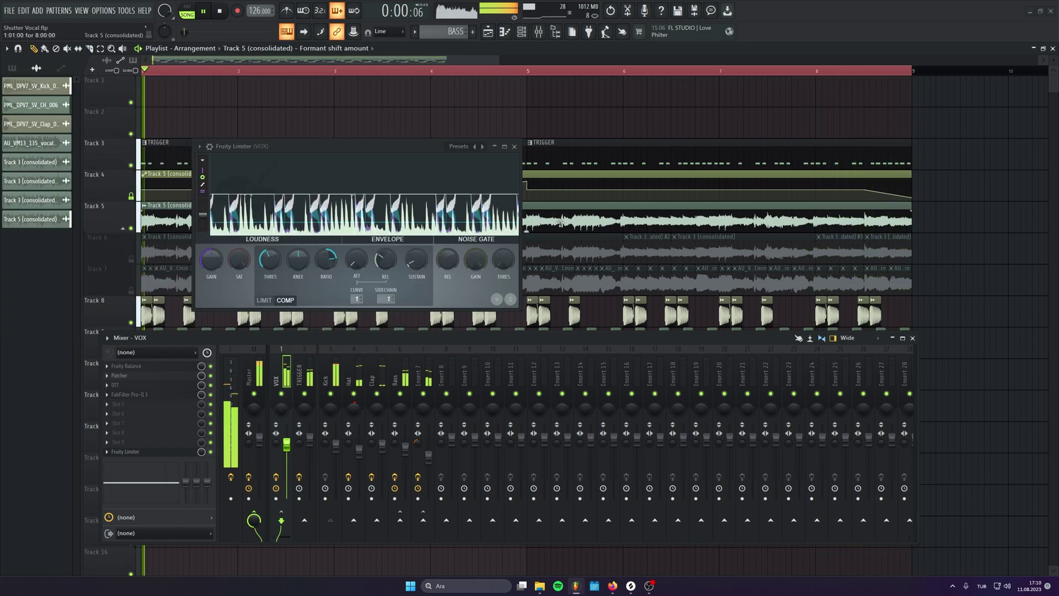
# Close the VOX track's Fruity Limiter and stop the song's playback.
pyautogui.click(514, 147)
pyautogui.scroll(-2, 638, 227)
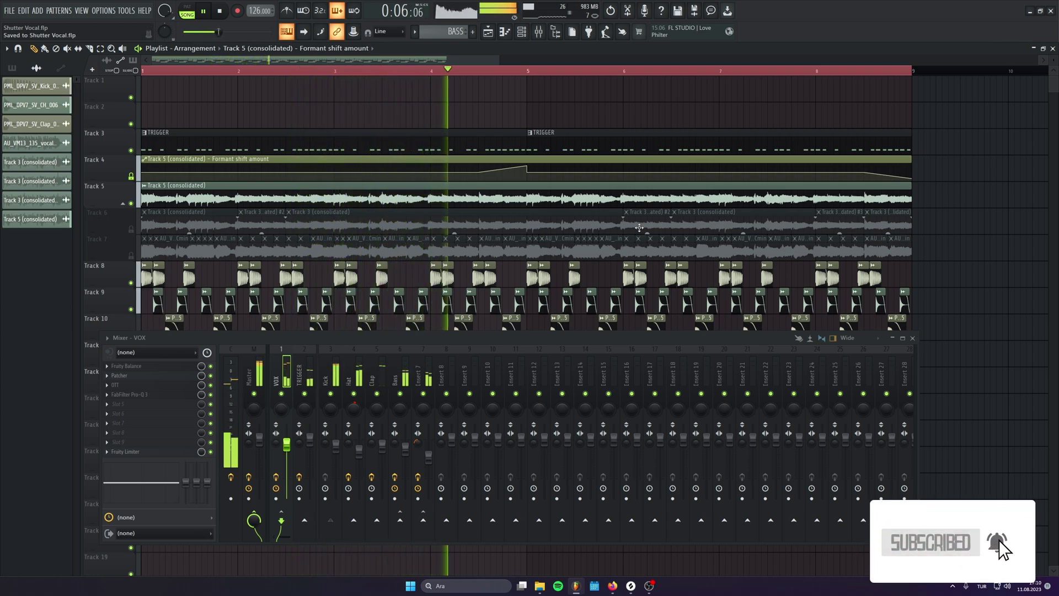
pyautogui.press('space')
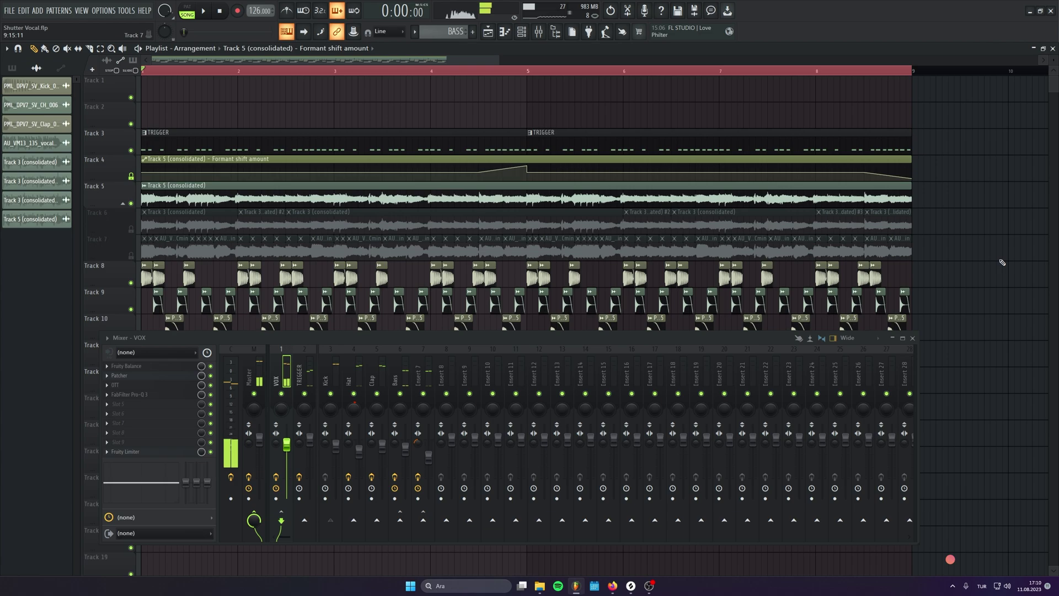